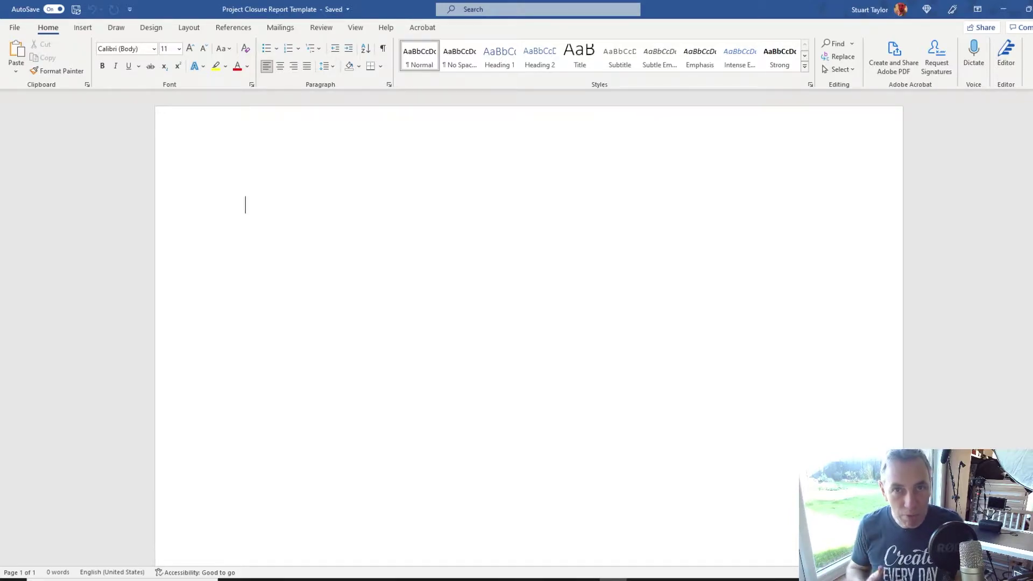
Add the title "Project Closure Report" in the Title style, a few blank lines down the first page
key("Return")
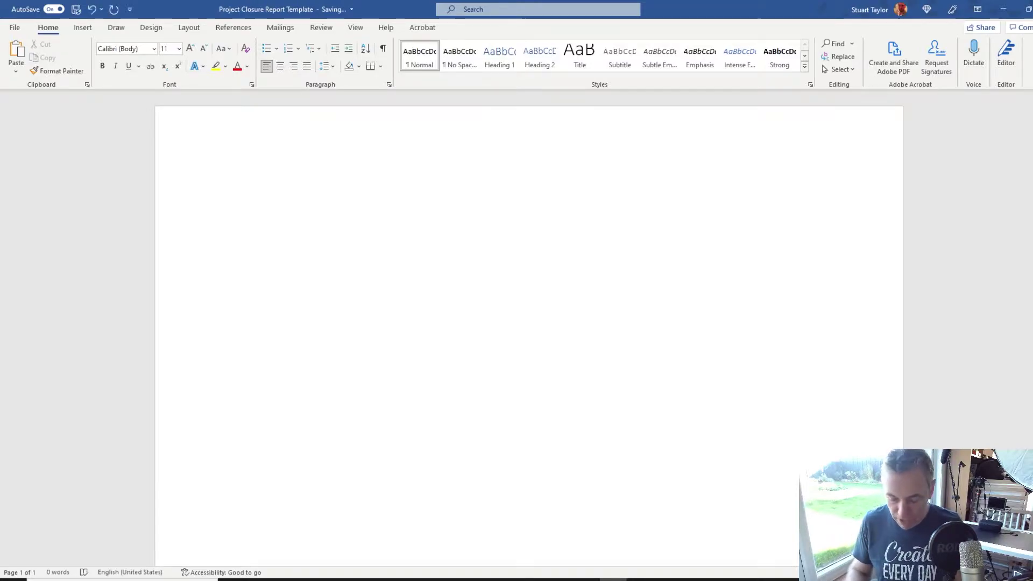
key("Return")
key("Return")
key("Return")
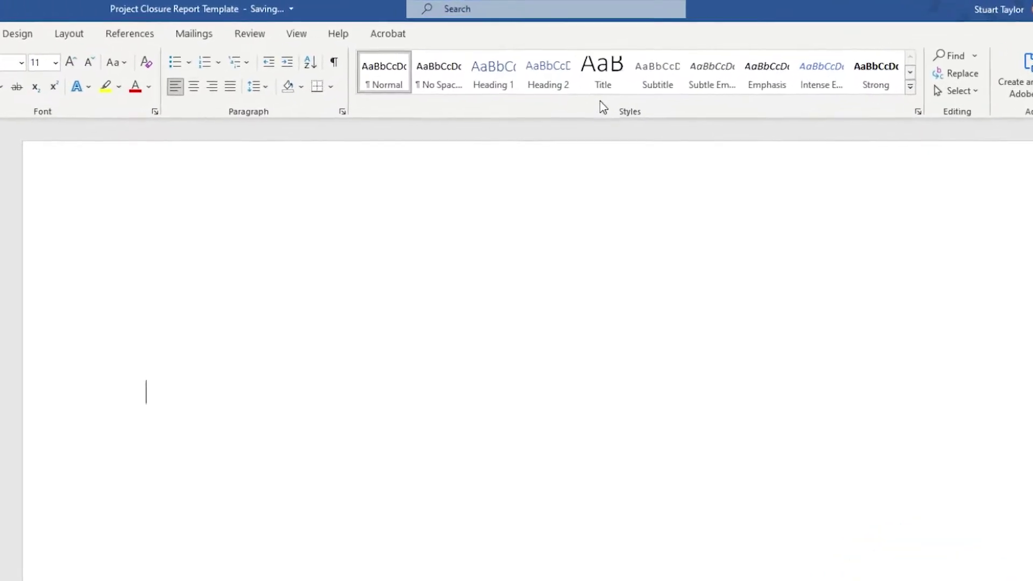
left_click(610, 83)
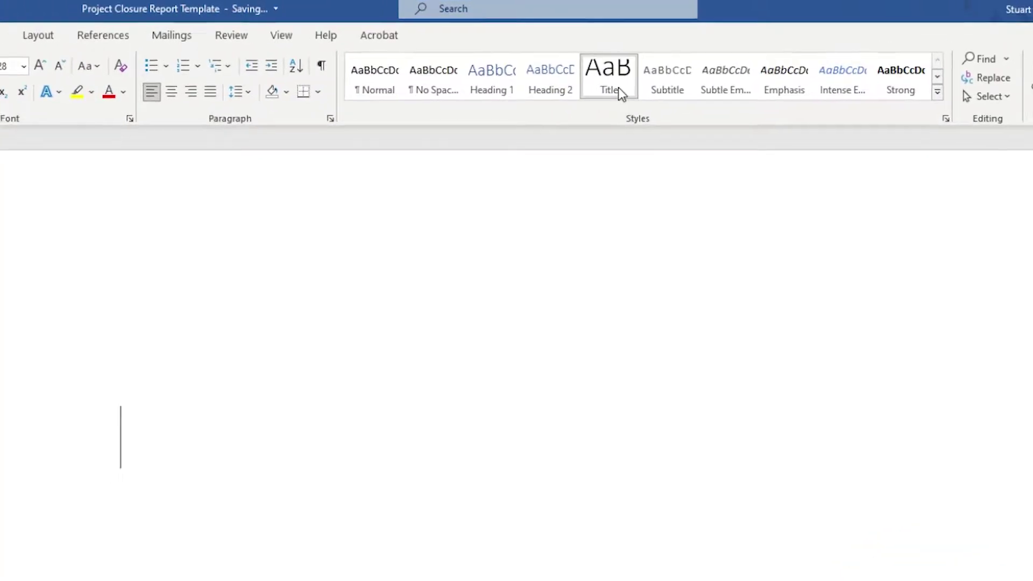
type("Project Closure ")
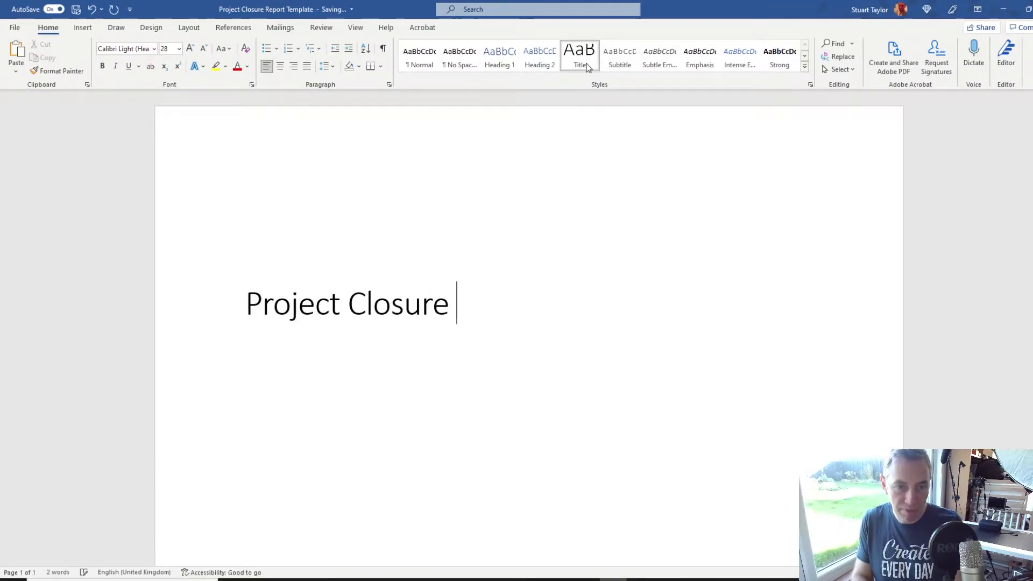
type("Report")
key("Return")
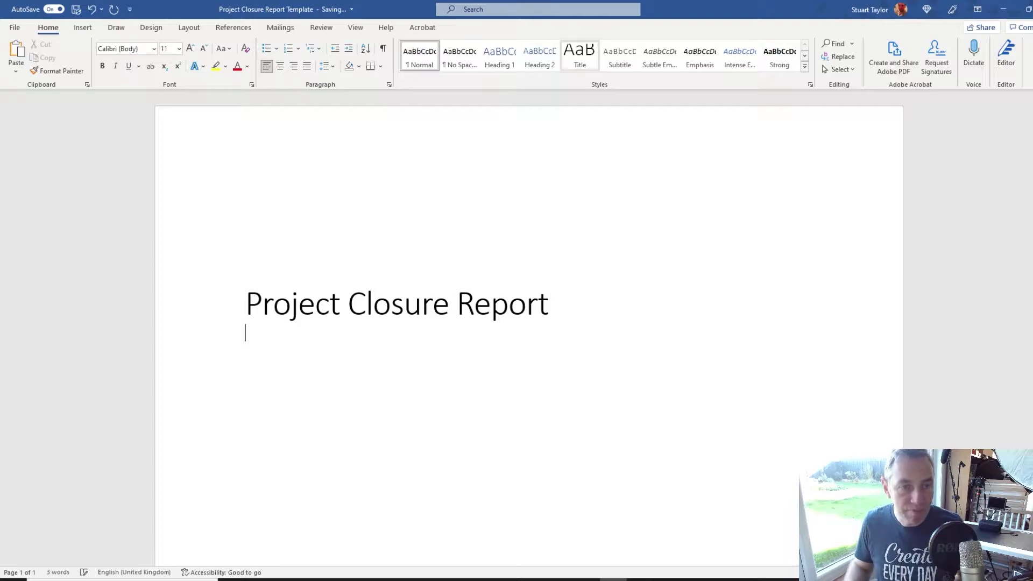
Add the placeholder "[Project Name]" at font size 20 directly below the title
left_click(178, 49)
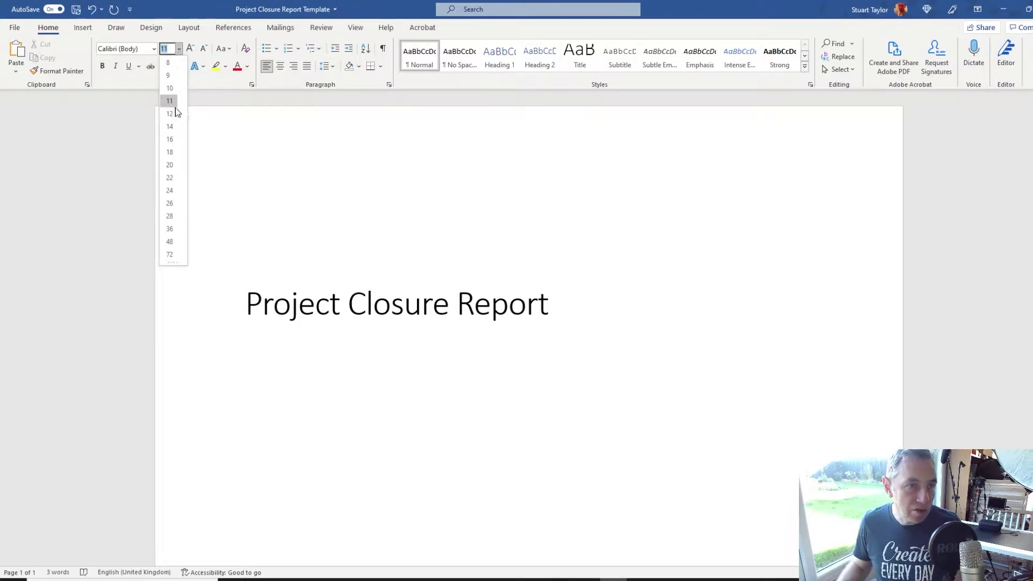
left_click(170, 165)
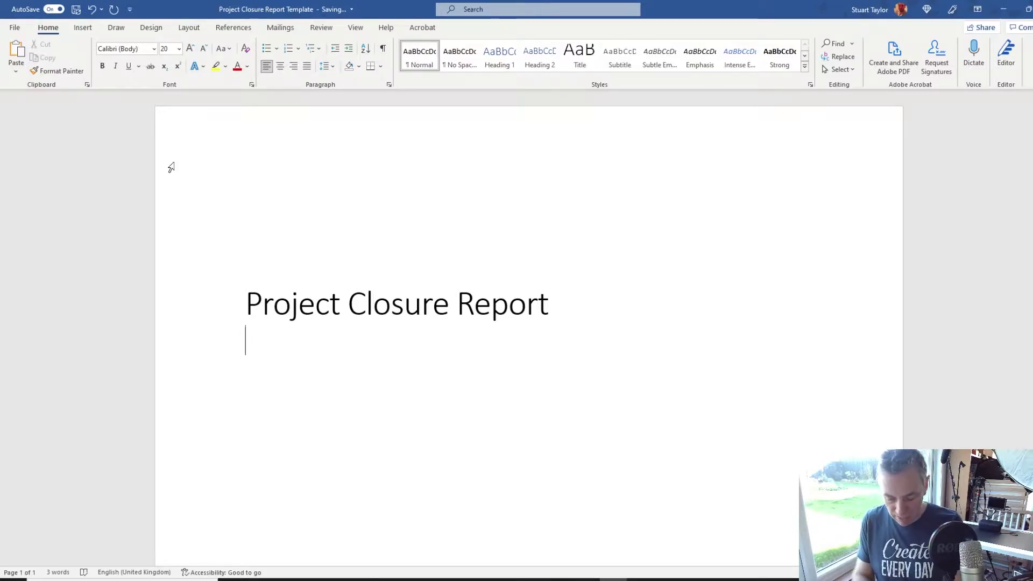
type("Project Name")
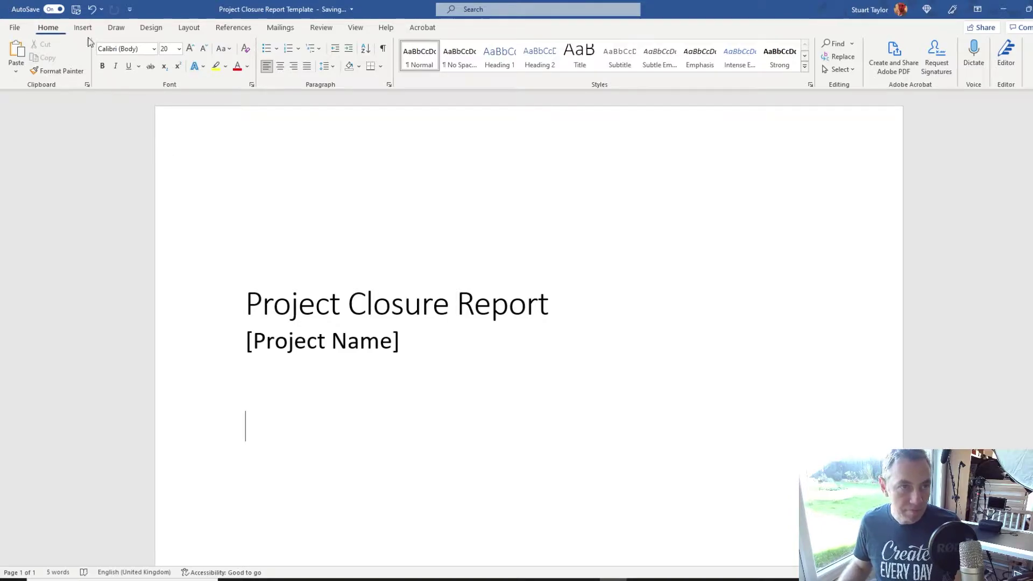
Below the project name, add the lines "Project Manager: [Name]" and "Sponsor: [Name]" at font size 16
left_click(179, 48)
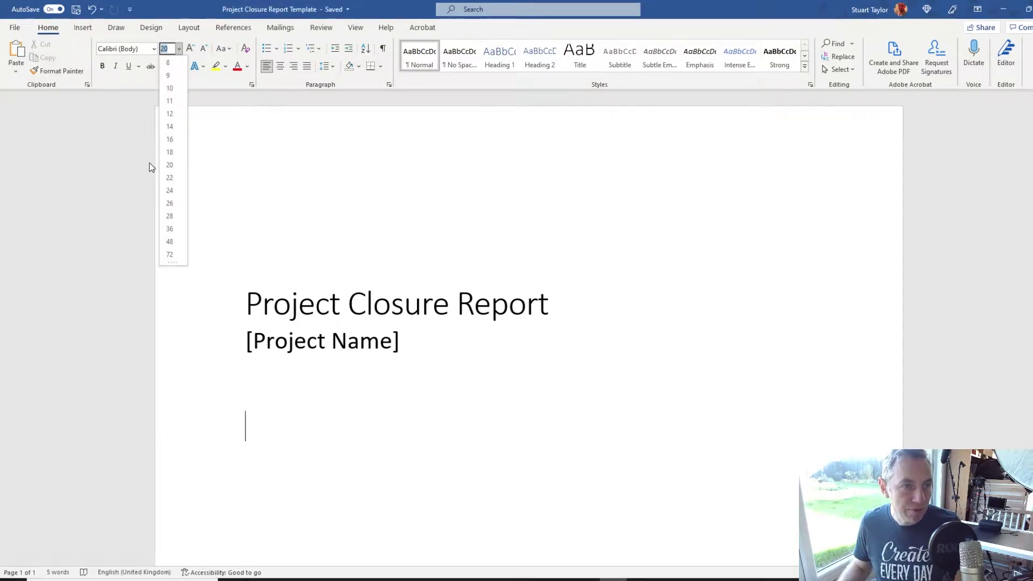
left_click(169, 139)
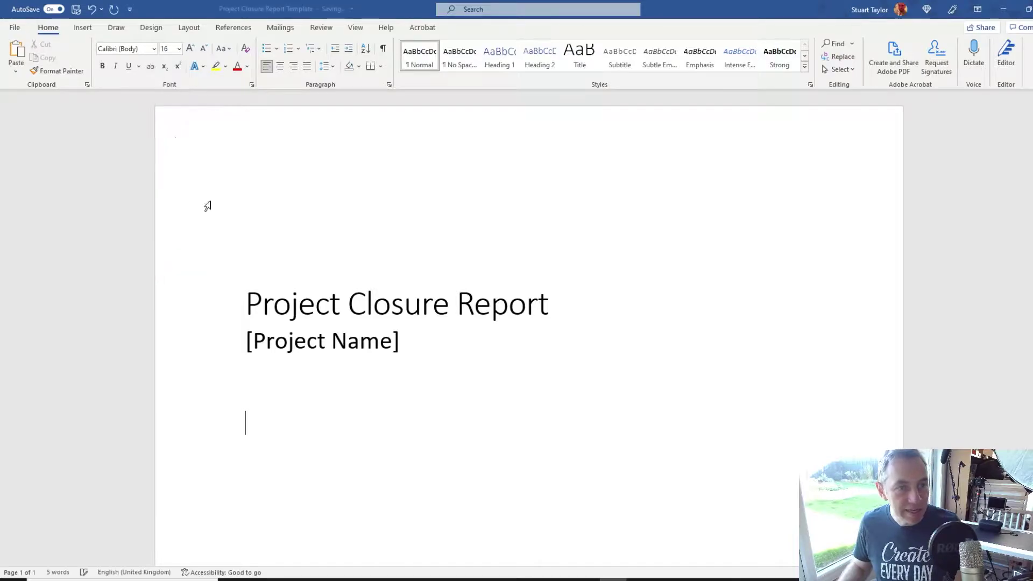
type("Project Manager")
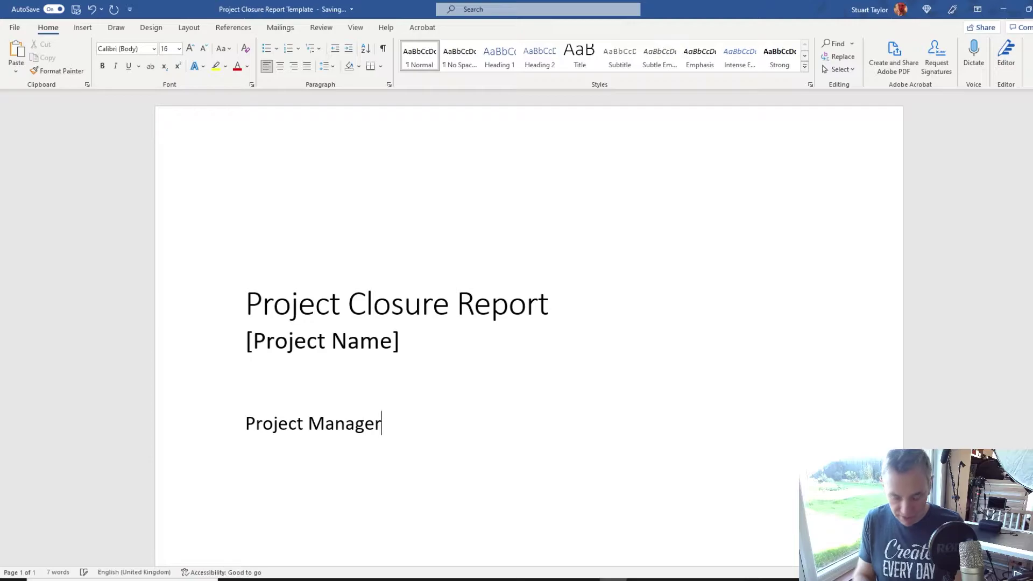
type(": [")
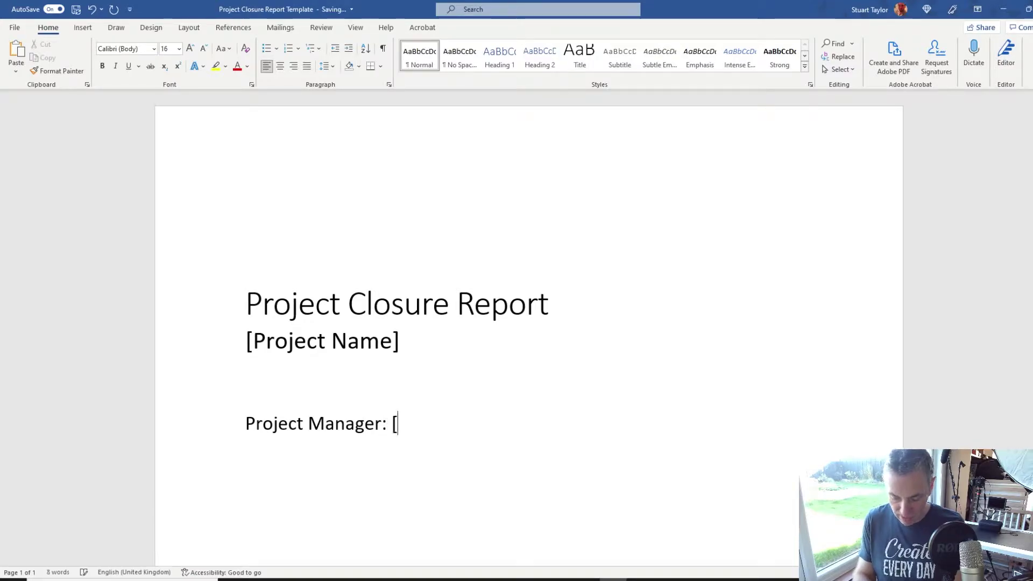
type("Name]")
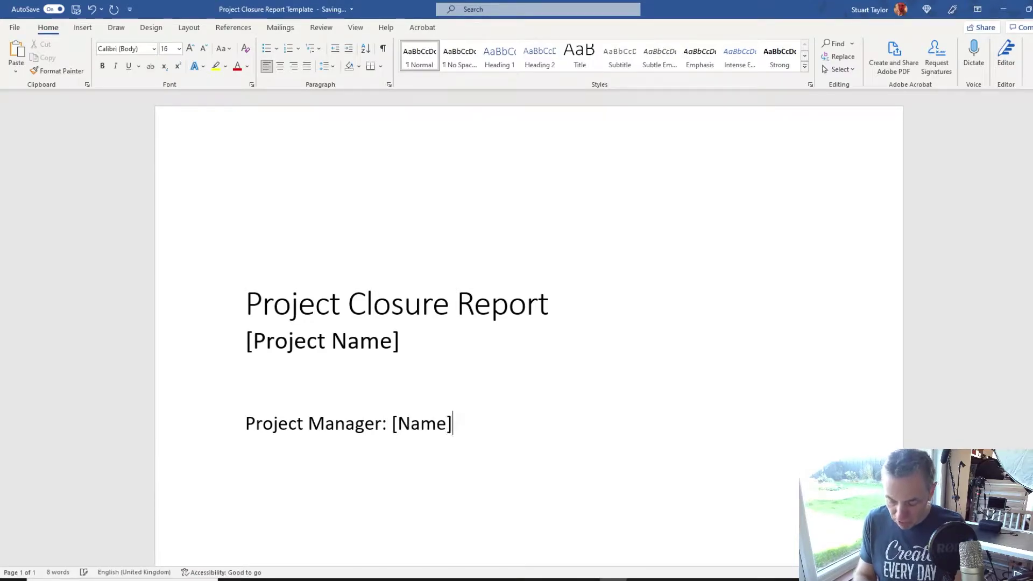
key("Return")
type("Sponsor: [Name")
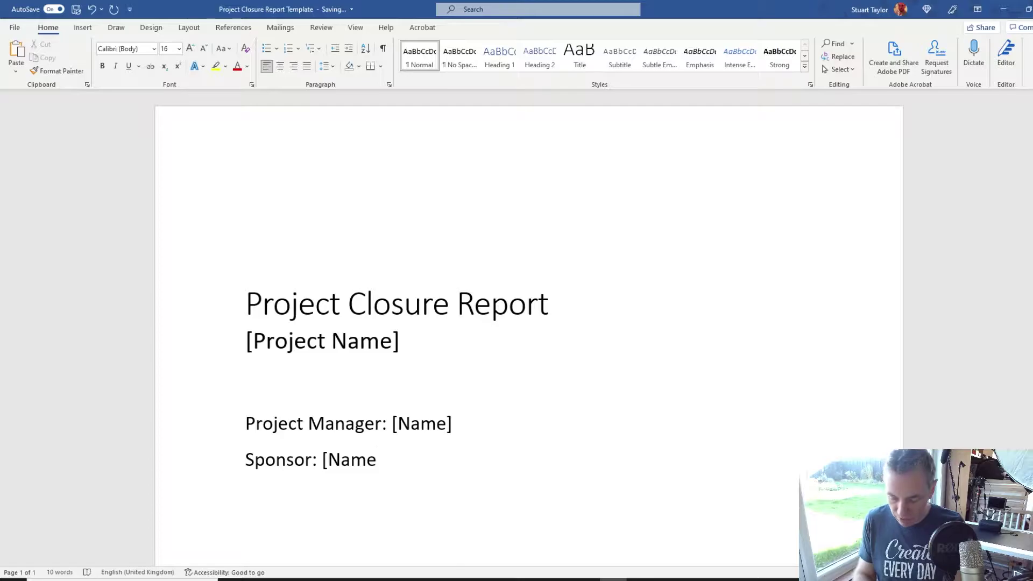
type("]")
Add the line "Date of Report: [date]" below the sponsor line, followed by blank space
key("Return")
type("Date of REp")
key("BackSpace")
key("BackSpace")
type("eport")
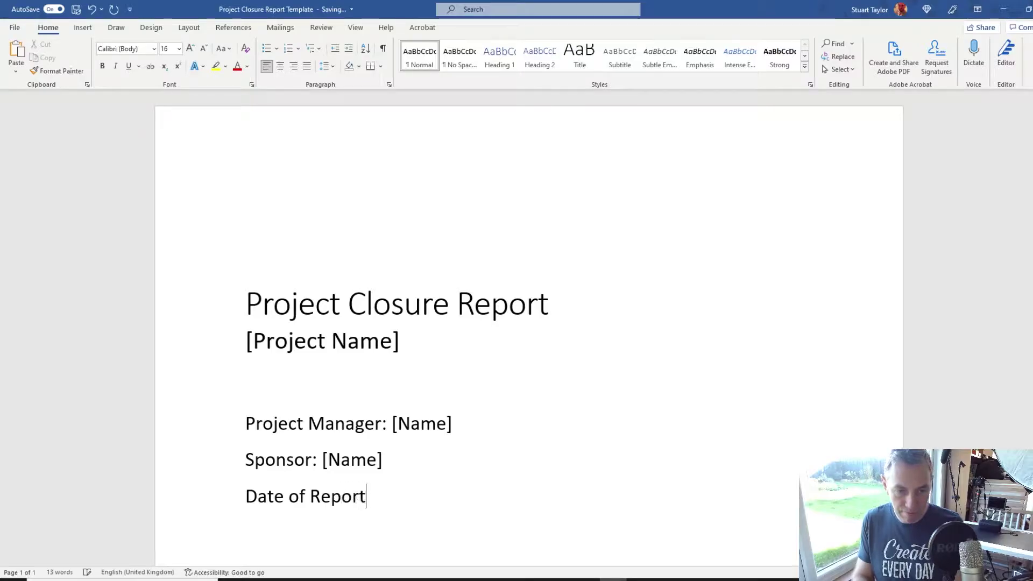
type(": [date")
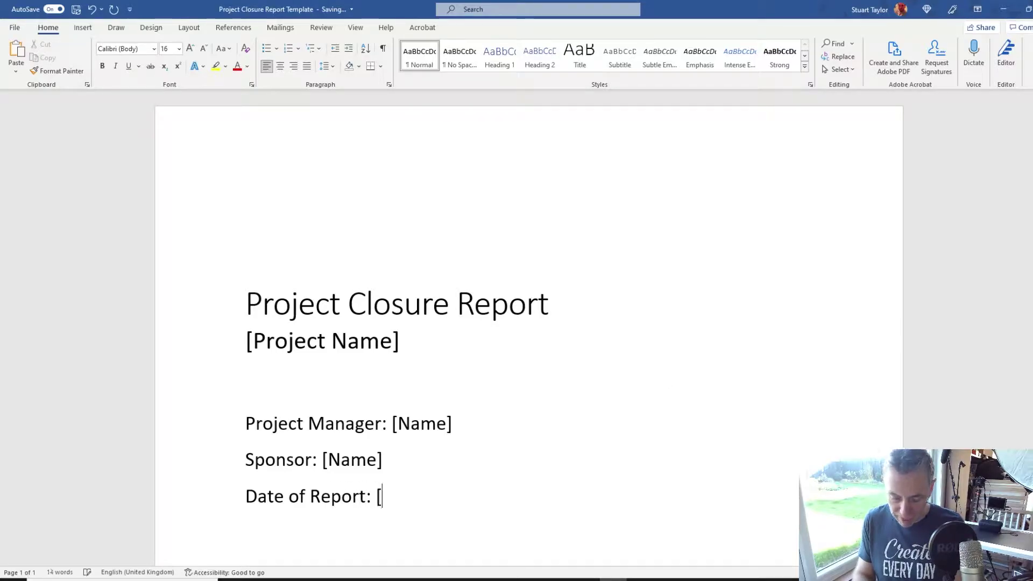
type("]")
key("Return")
key("Return")
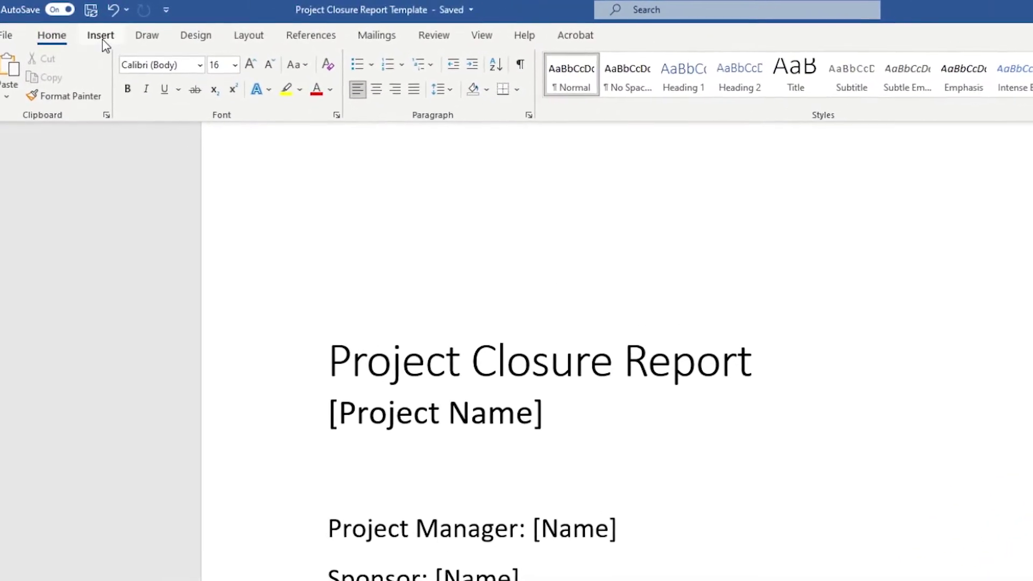
Insert a page break after the cover details and add a Heading 1 reading "Contents" on the new page
left_click(102, 38)
left_click(74, 77)
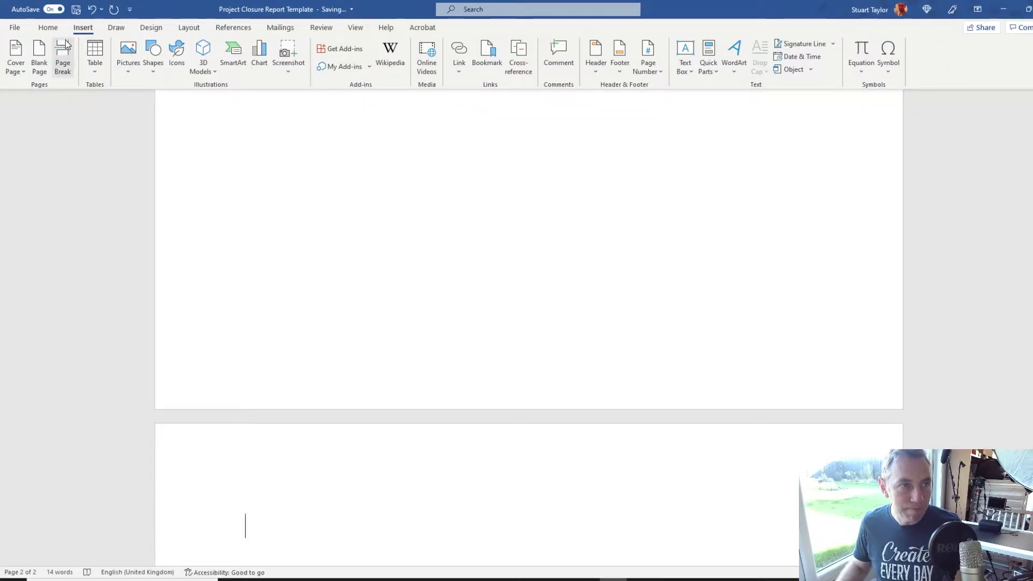
left_click(48, 28)
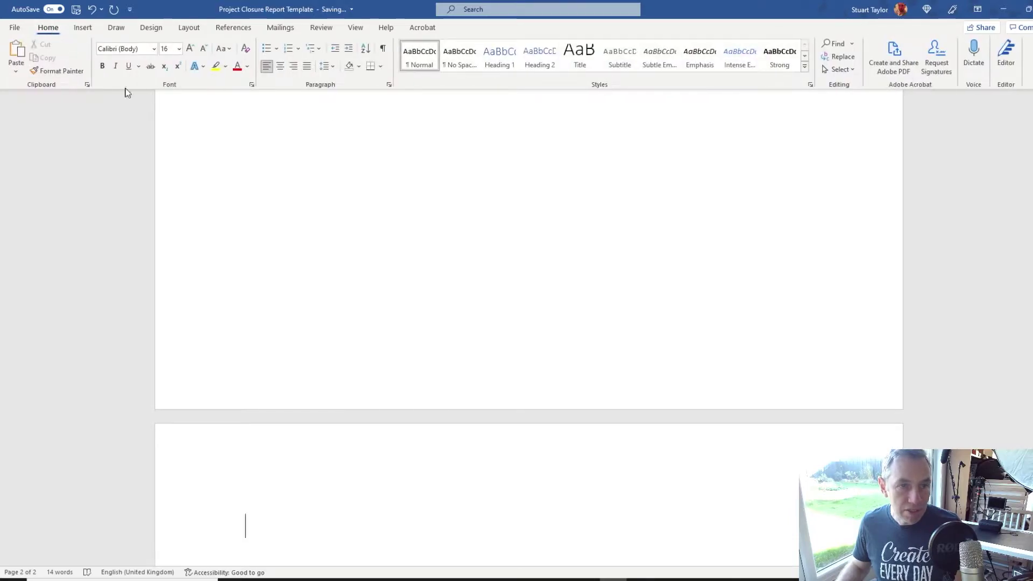
left_click(502, 54)
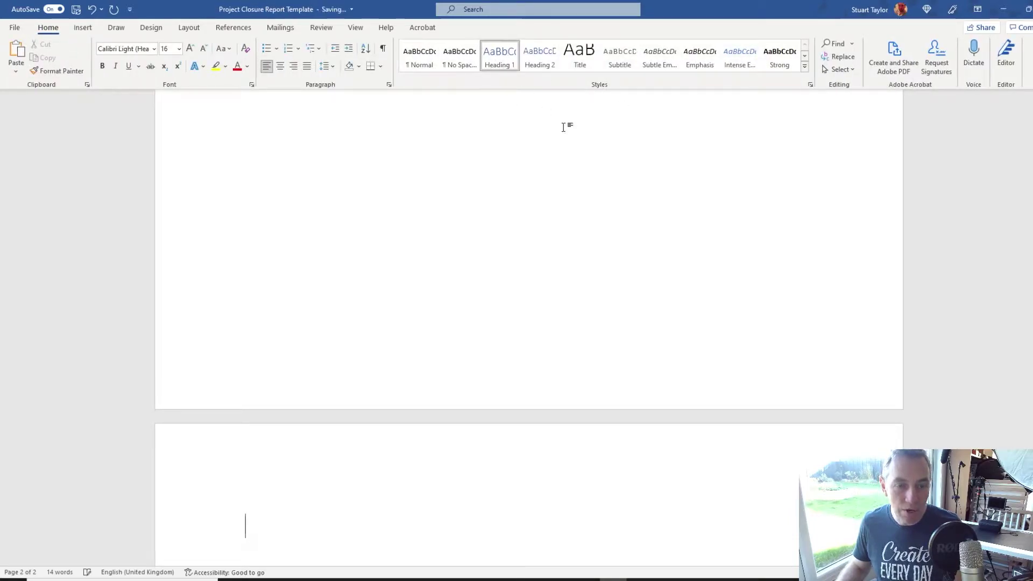
type("Content")
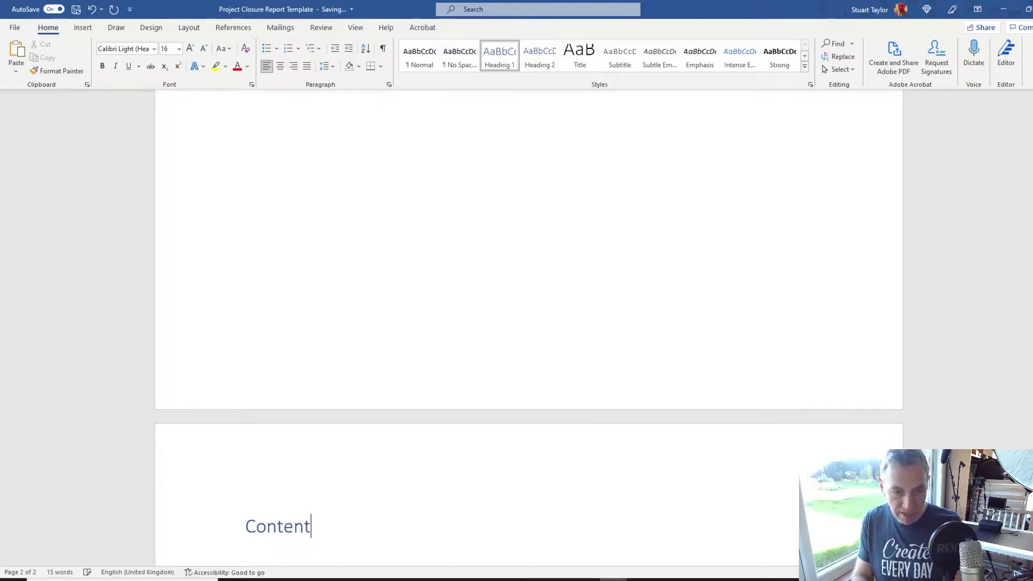
type("s")
key("Return")
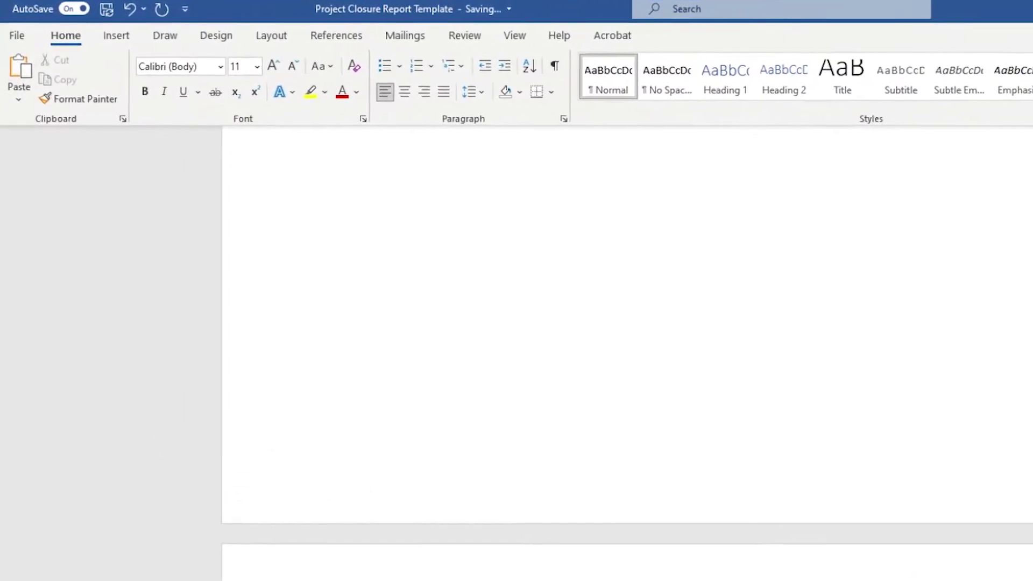
Insert a table of contents in the built-in Automatic Table 2 format below the Contents heading
left_click(360, 41)
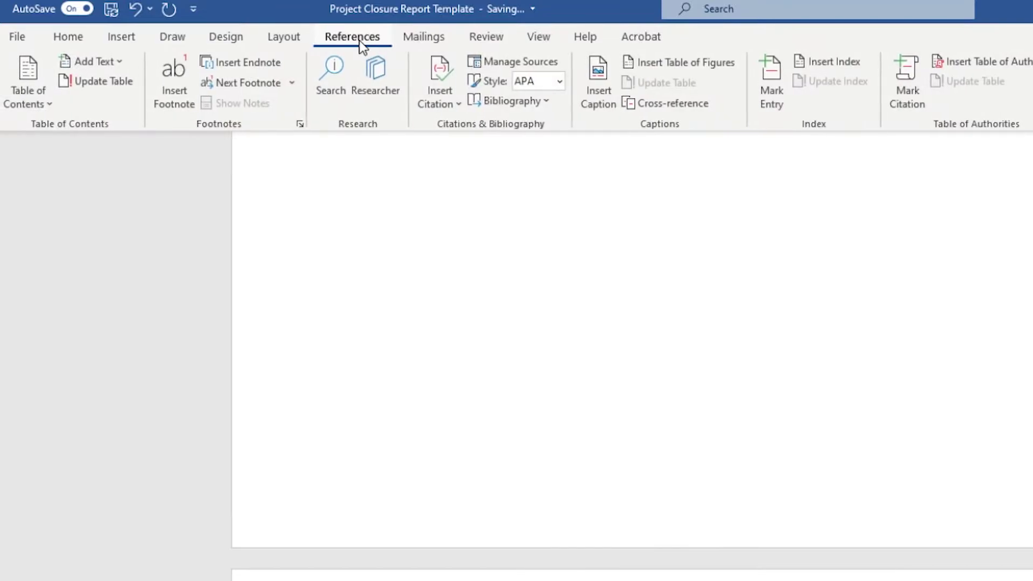
left_click(35, 100)
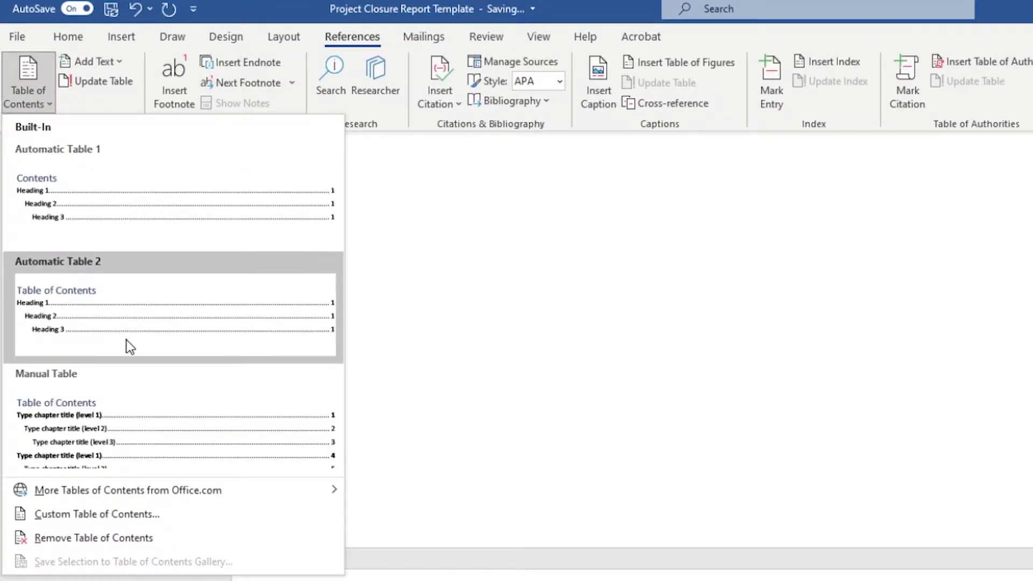
left_click(192, 315)
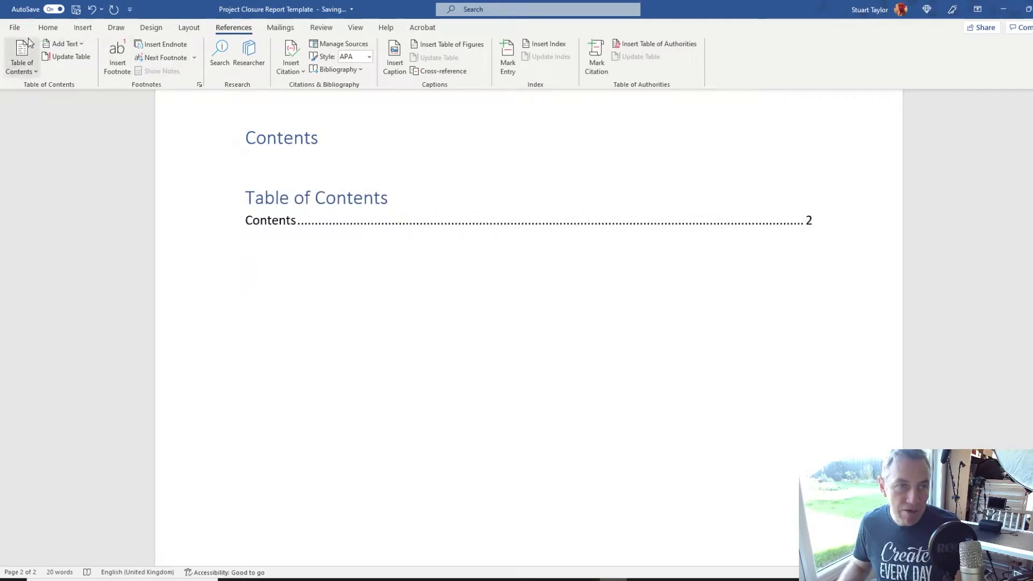
Add a Heading 1 reading "Reviewers" below the table of contents
left_click(48, 28)
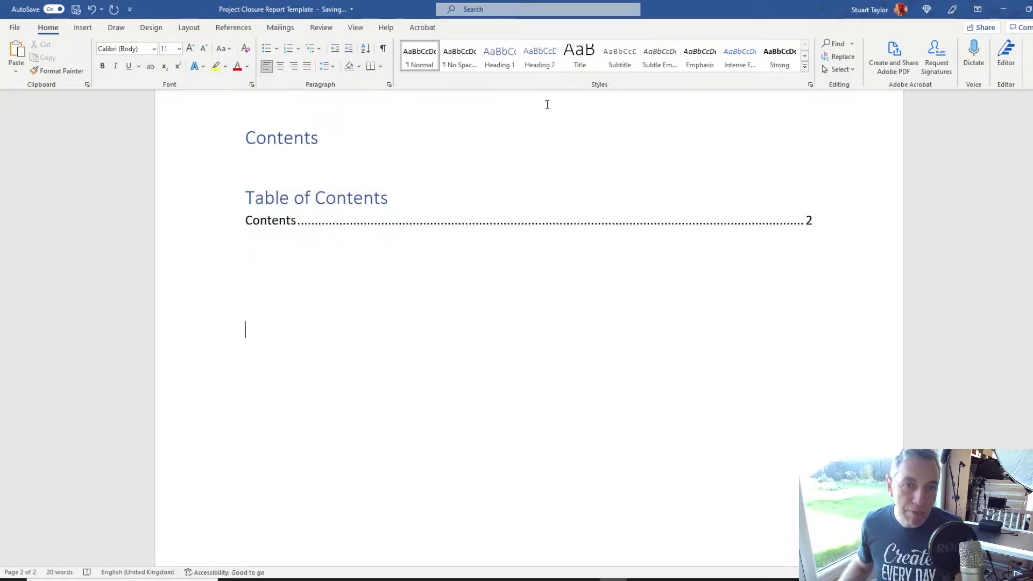
left_click(505, 63)
type("Re")
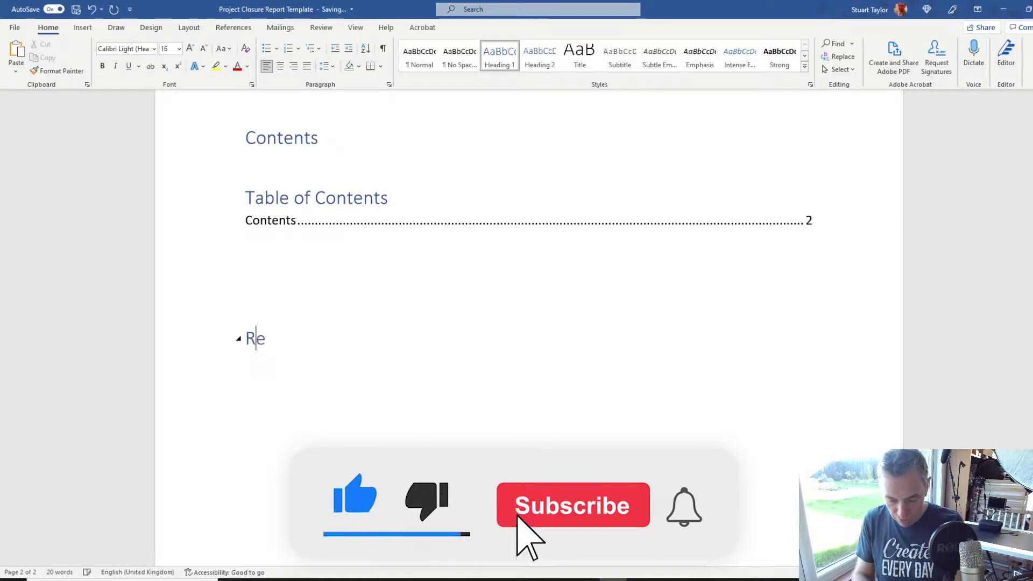
type("viewers")
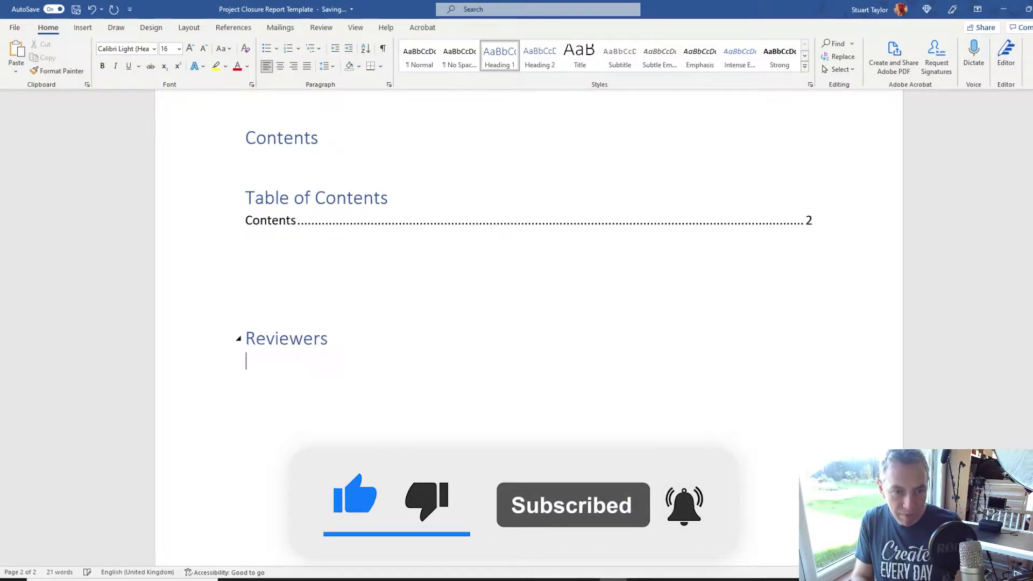
key("Return")
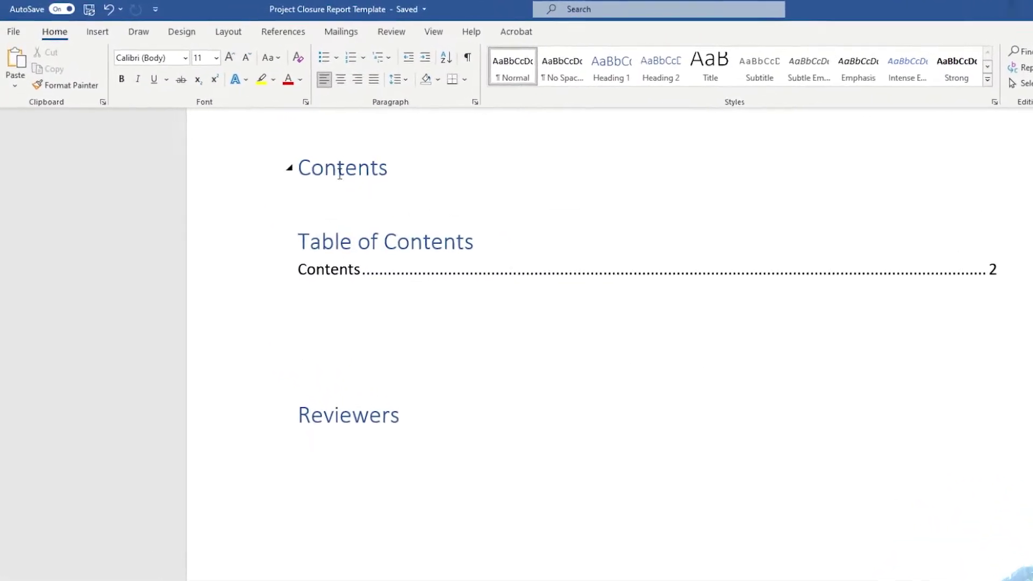
Insert a table of three columns and six rows under the Reviewers heading and apply the light blue grid style
left_click(126, 41)
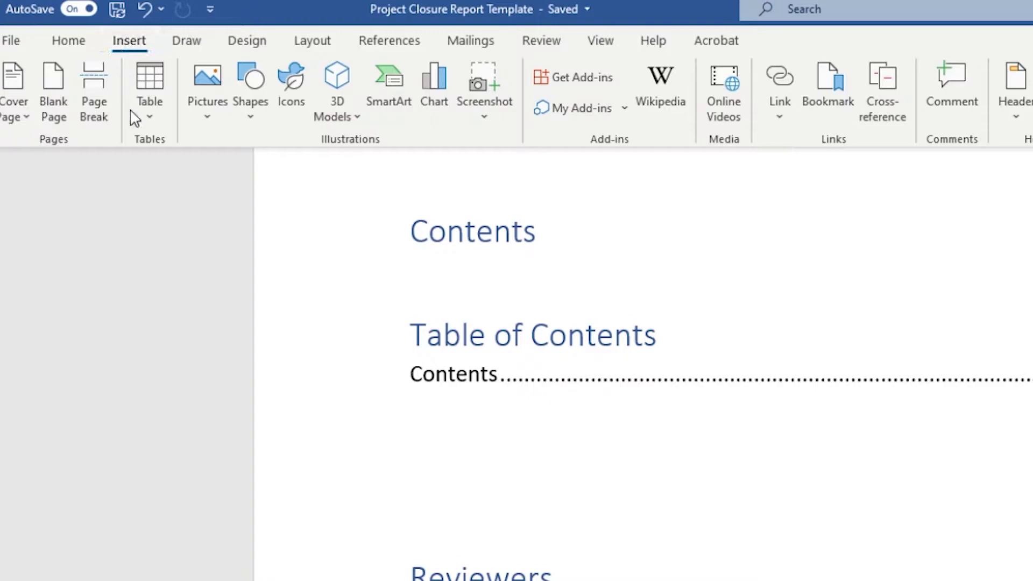
left_click(146, 99)
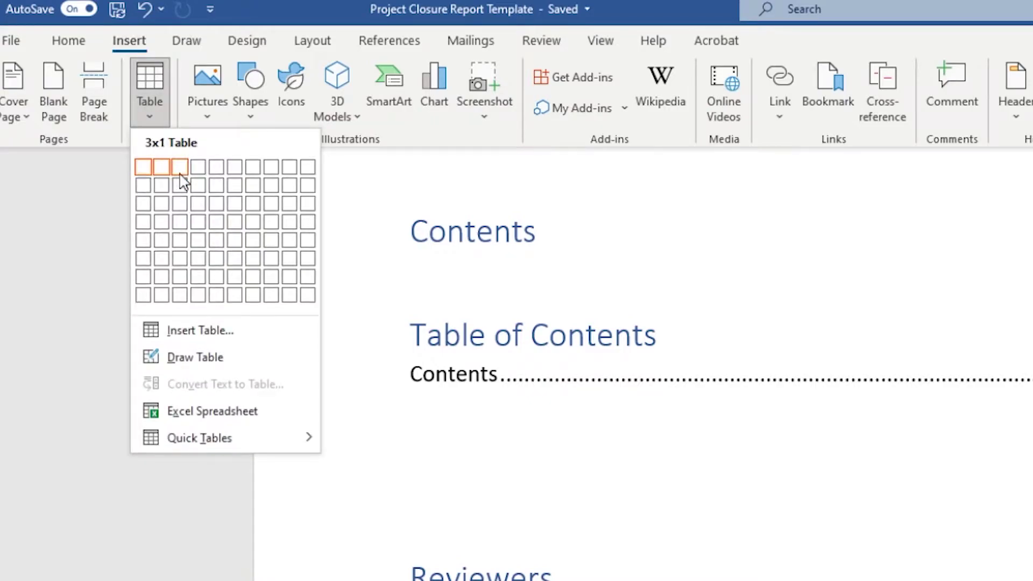
left_click(189, 259)
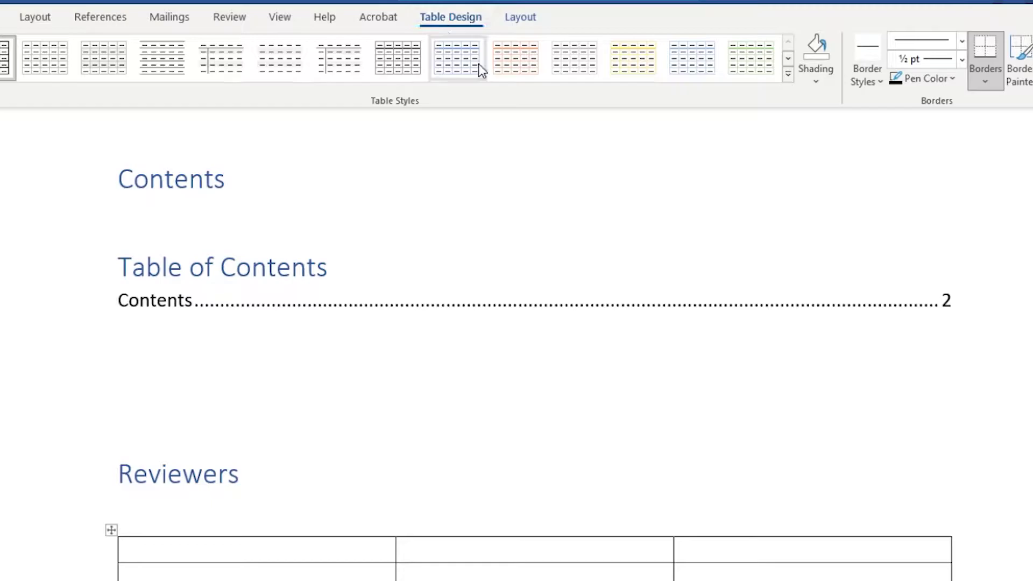
left_click(457, 55)
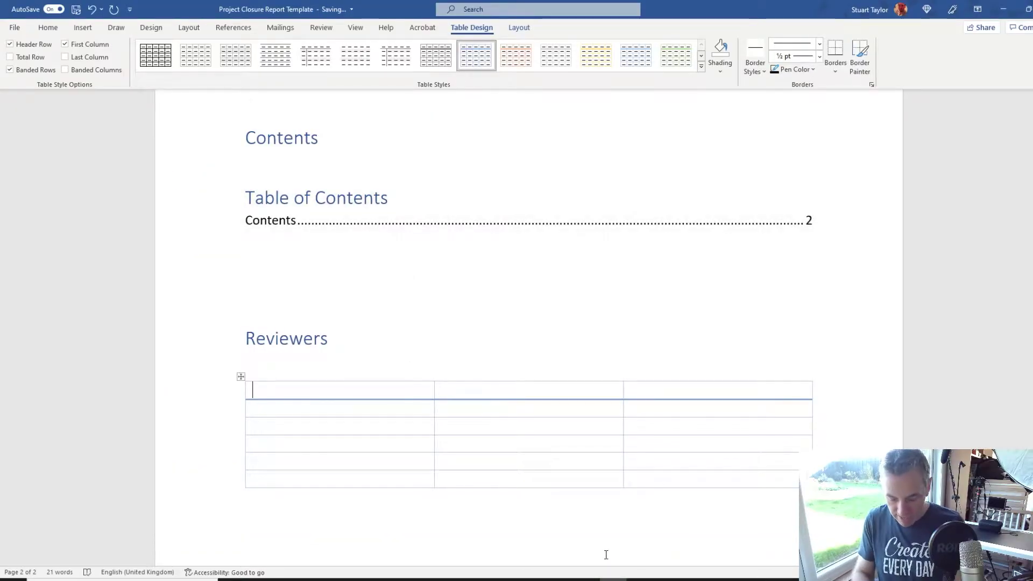
Fill the reviewers table's header row with "Name", "Role" and "Date of Review"
type("Name")
key("Tab")
type("R")
type("ole")
type("Date or")
key("BackSpace")
type("f Review")
Insert a page break after the reviewers table to start the third page
key("ctrl+End")
left_click(81, 28)
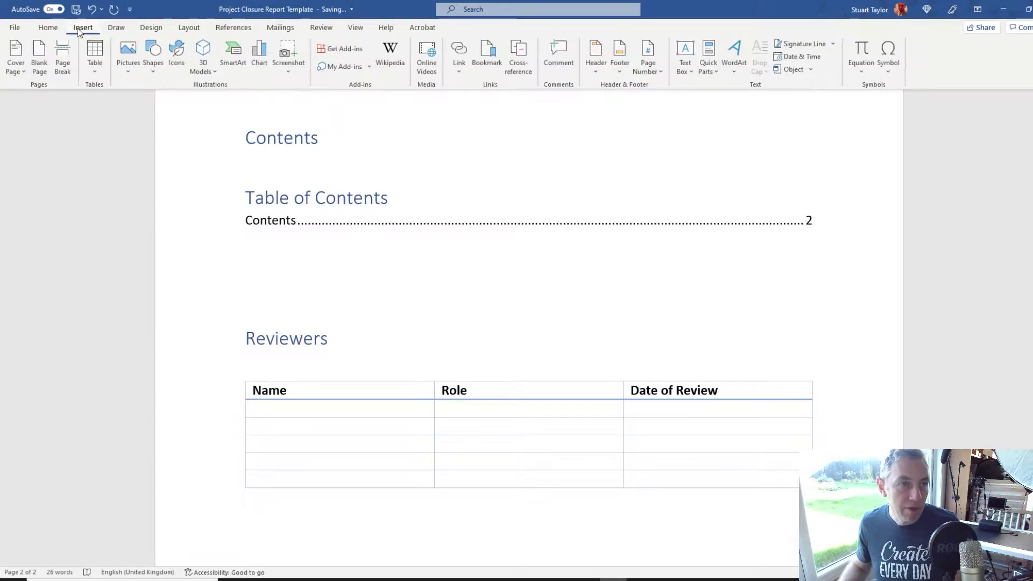
left_click(62, 65)
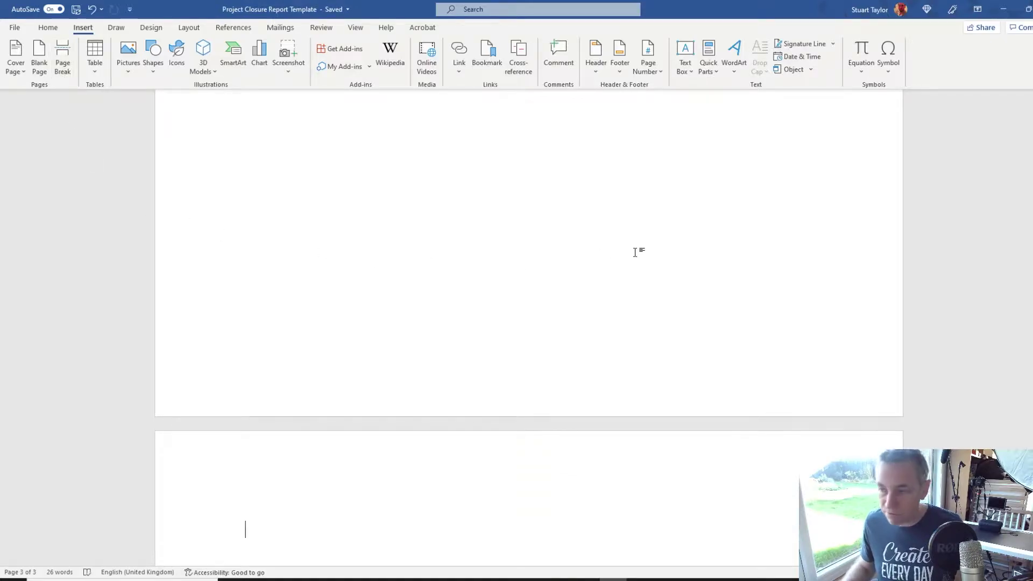
Add a Heading 1 reading "Project Manager's Report" at the start of the third page
left_click(48, 28)
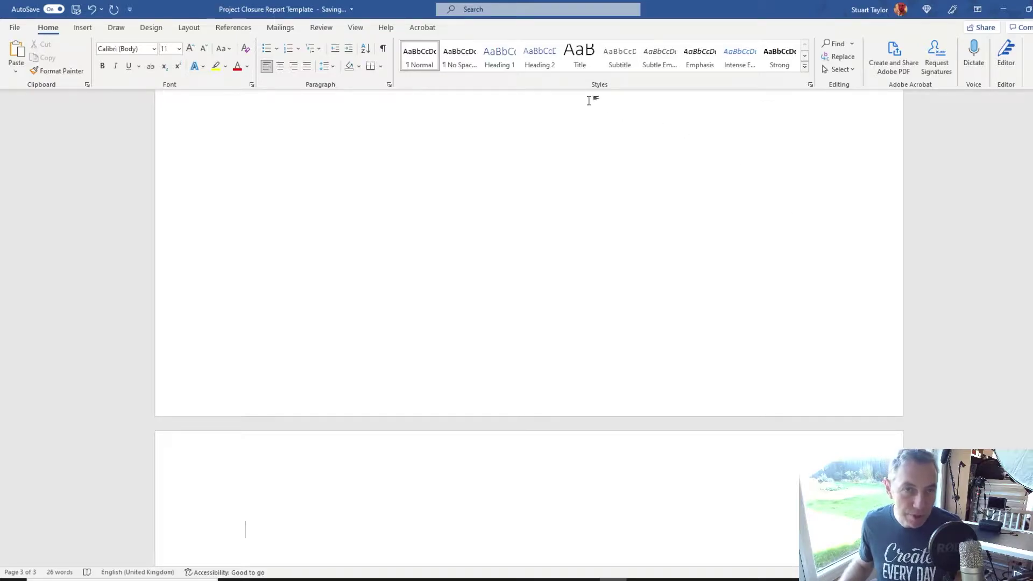
left_click(499, 54)
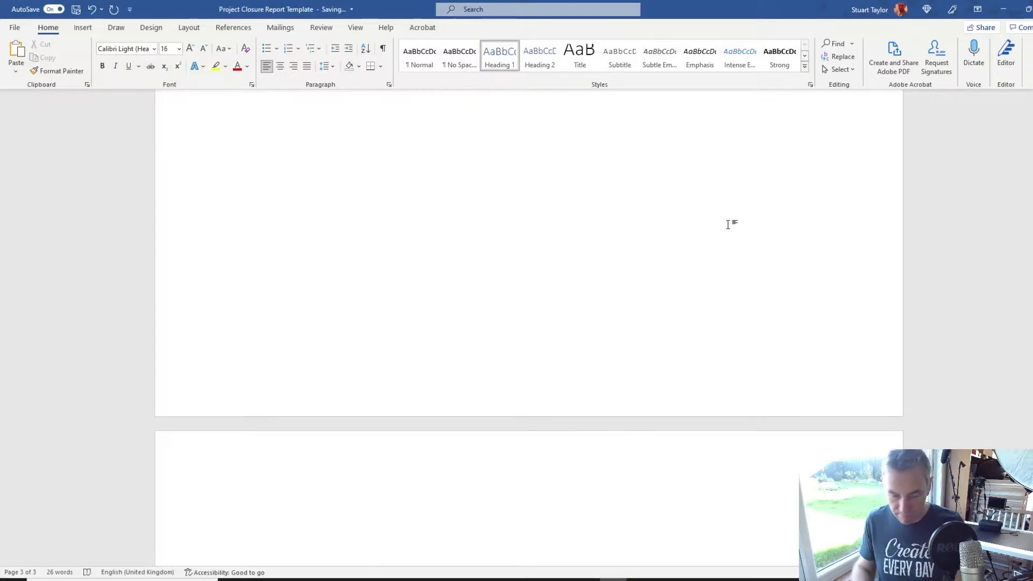
type("Project Ma")
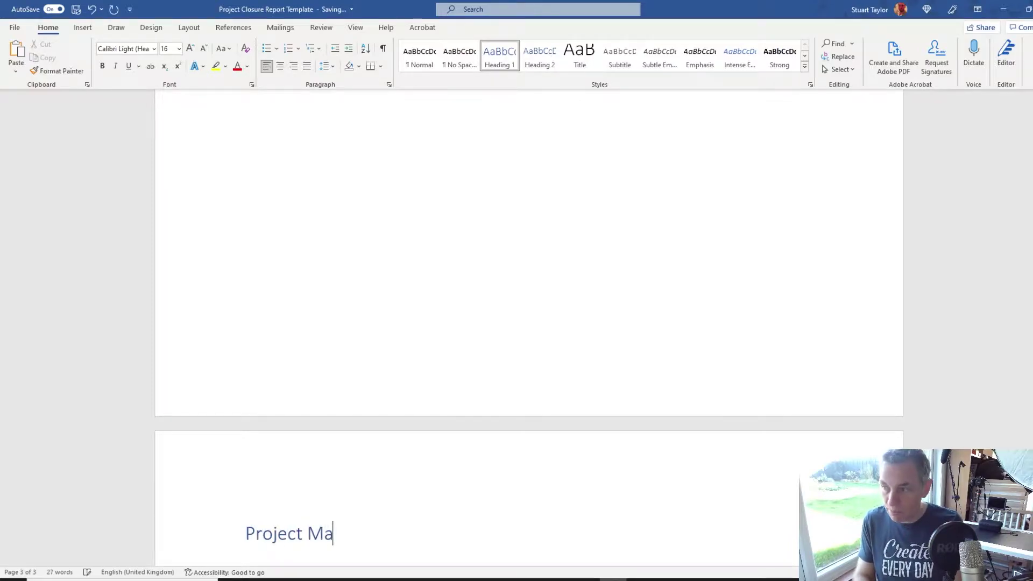
type("ngager")
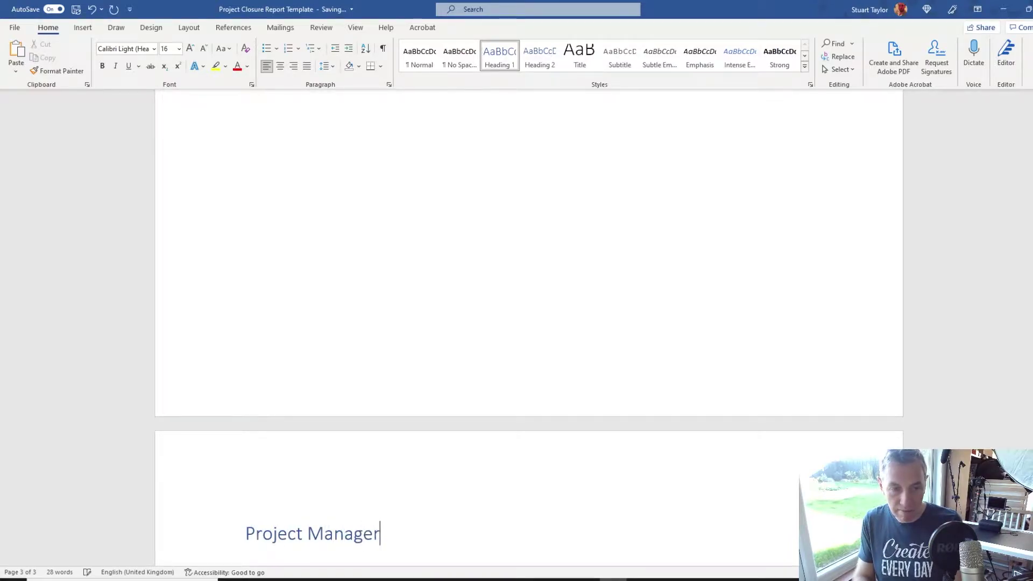
type("'s Report")
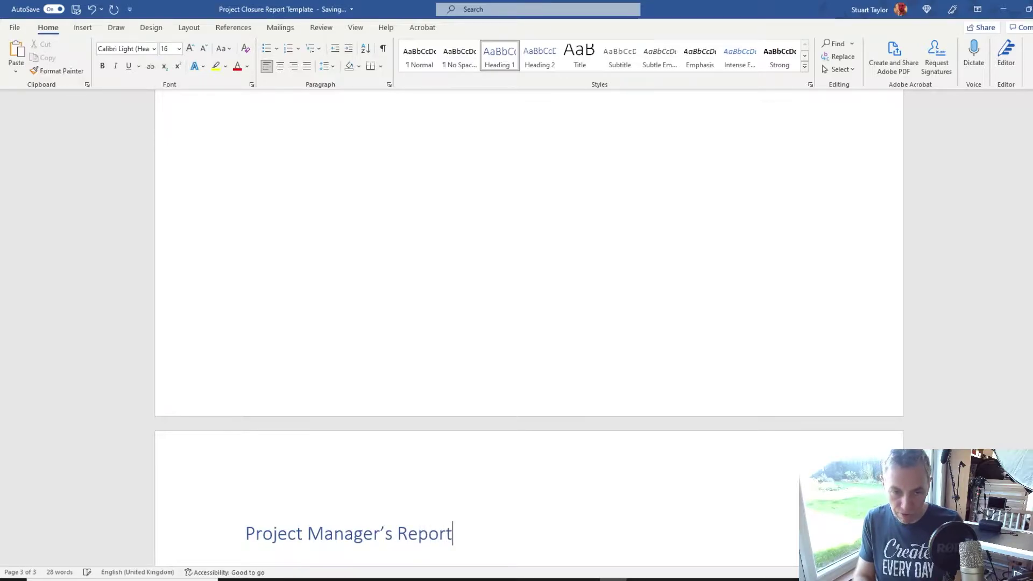
Write the guidance line "Summarise the projects performance from the PM perspective." under the Project Manager's Report heading and leave blank space below it
type("Summarise")
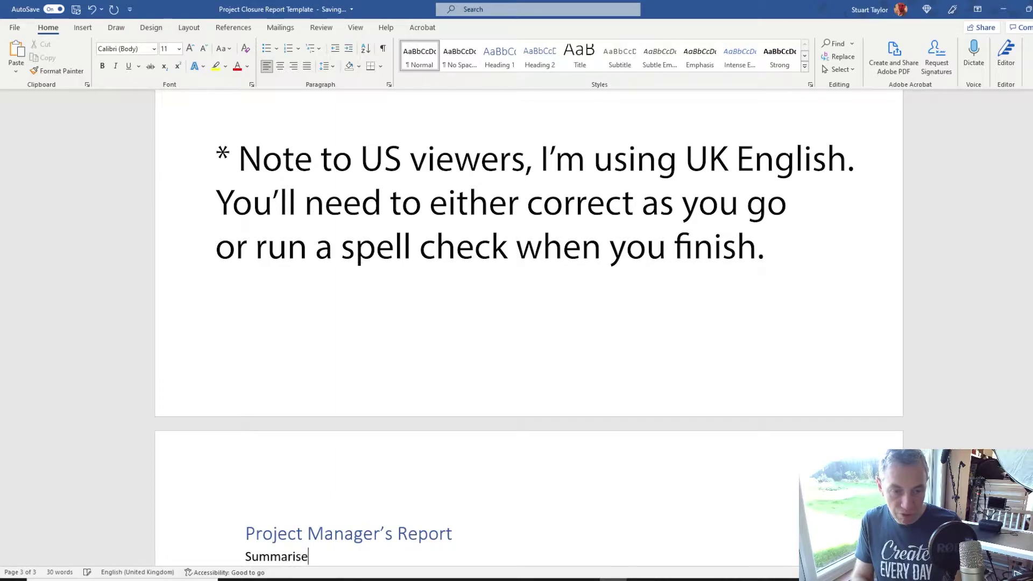
type(" the p")
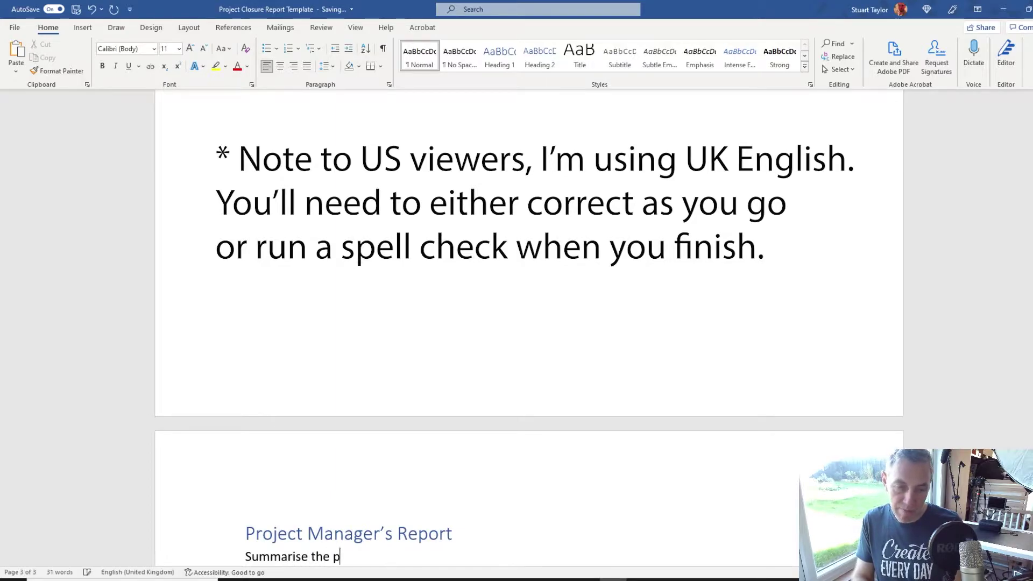
type("rojects performance from the PM perspective.")
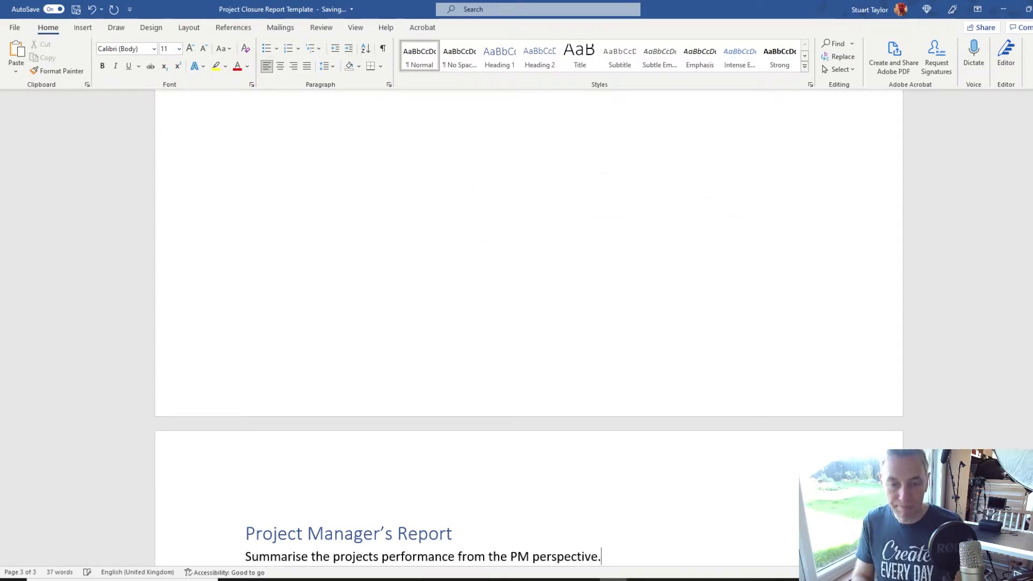
key("Return")
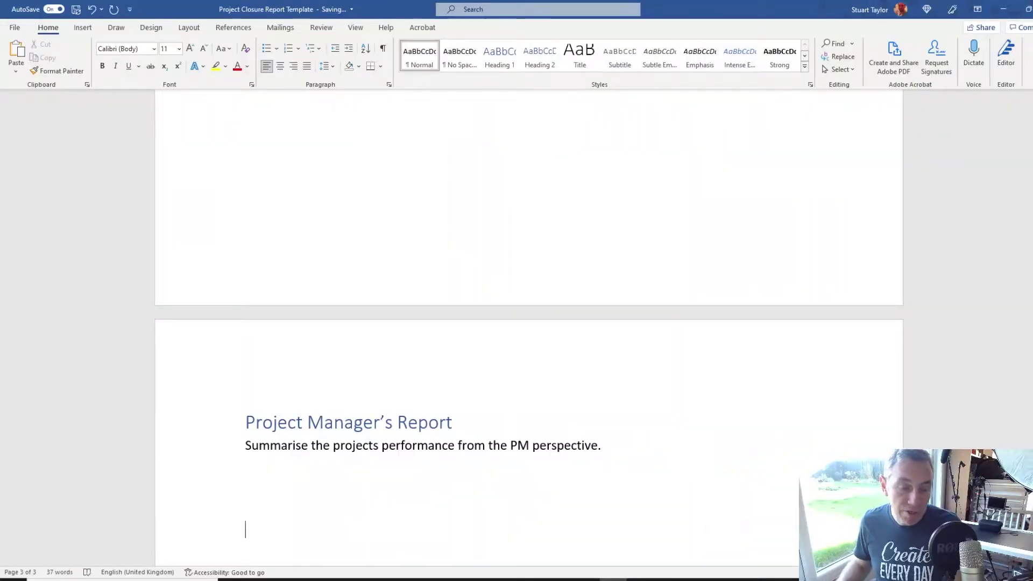
Add a Heading 1 reading "Review of the Business Case" below the Project Manager's Report section
left_click(499, 54)
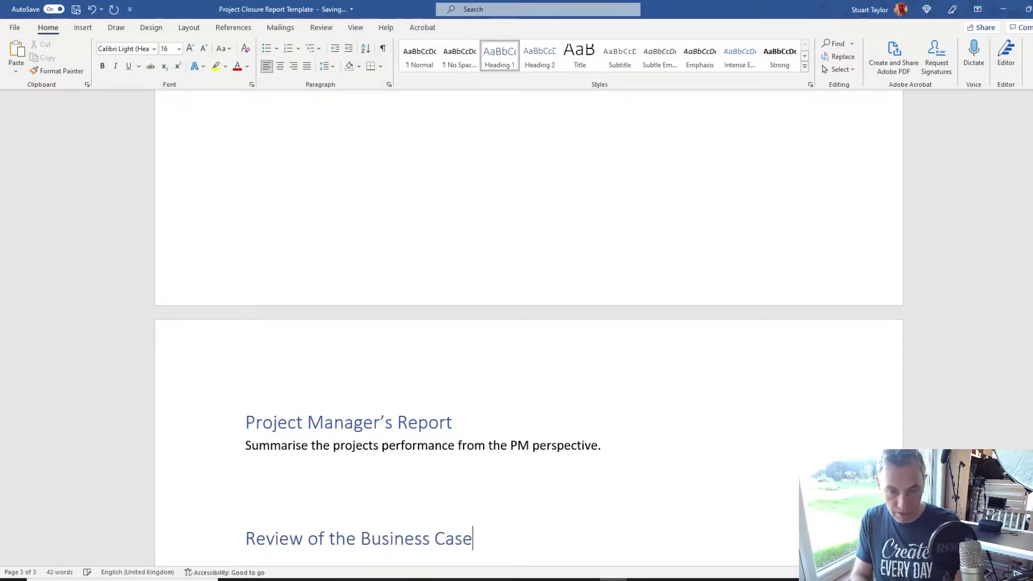
key("Return")
scroll(413, 457, "down", 3)
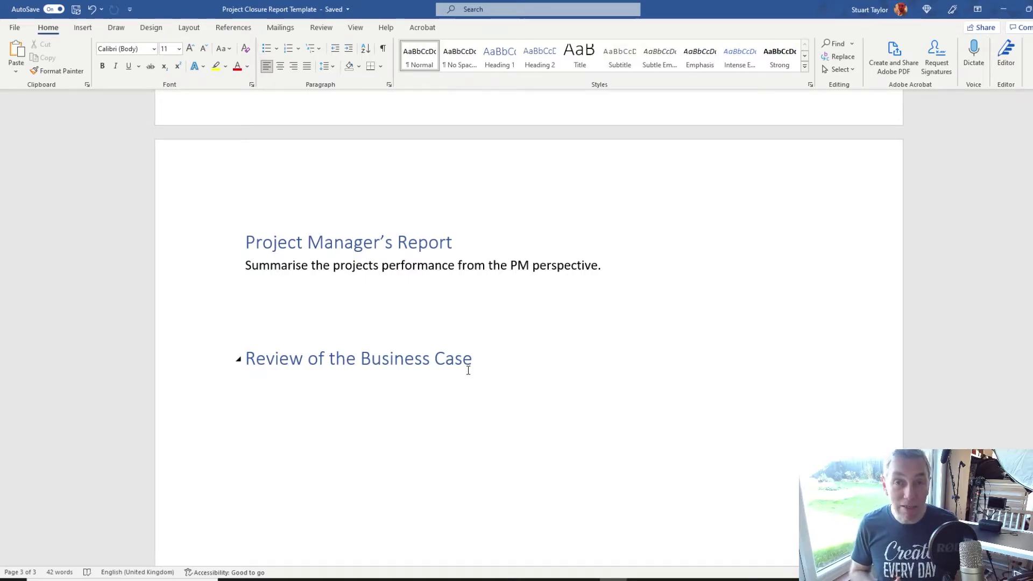
Write "Benefits achieved, benefits yet to be realised, deviations from the business case (if any)" under the business case heading, followed by blank space
key("Return")
type("Benefits achieved, benefits yet to be ")
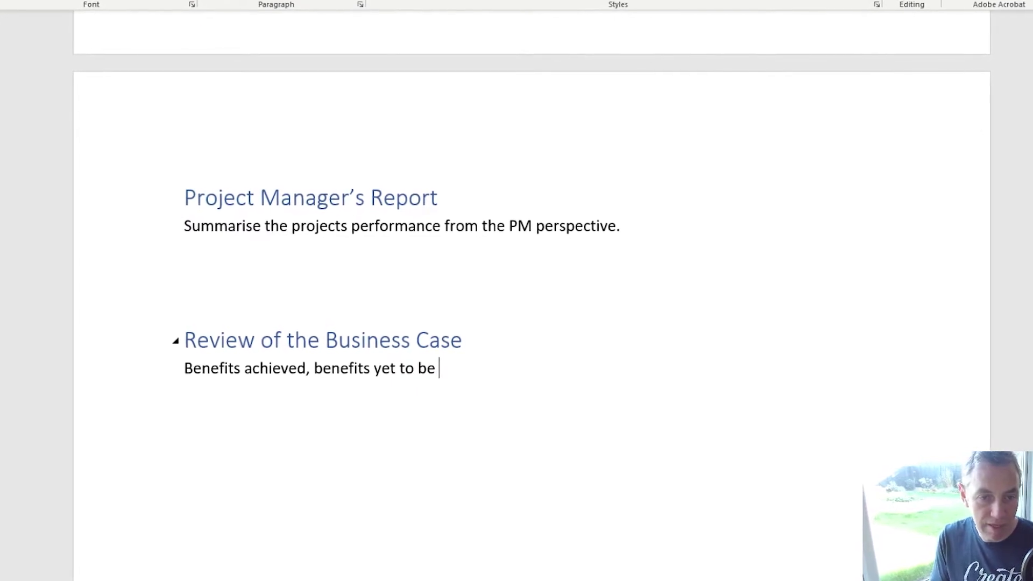
type("realised, ")
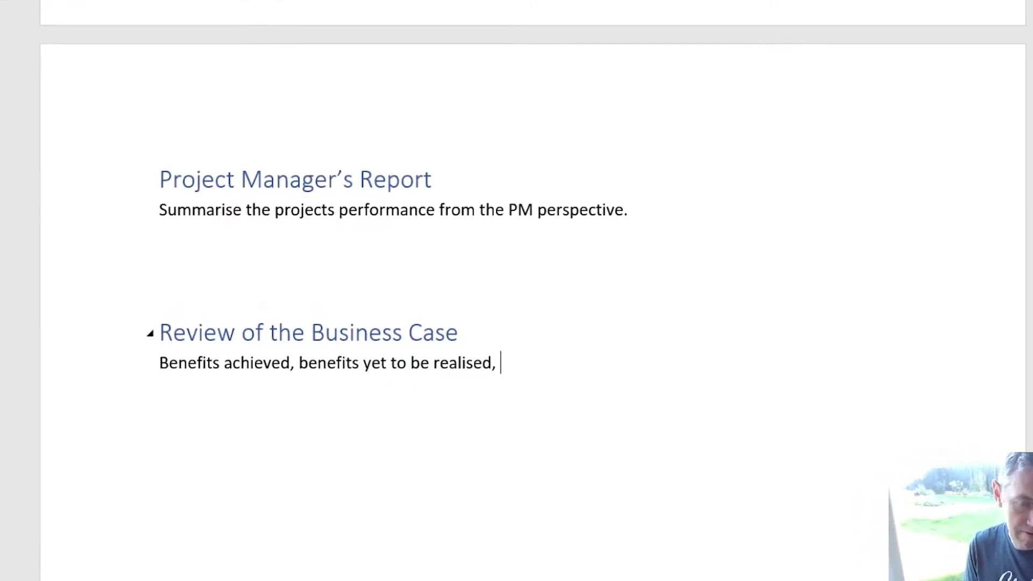
type("deviations from the business case (if any)")
key("Return")
key("Return")
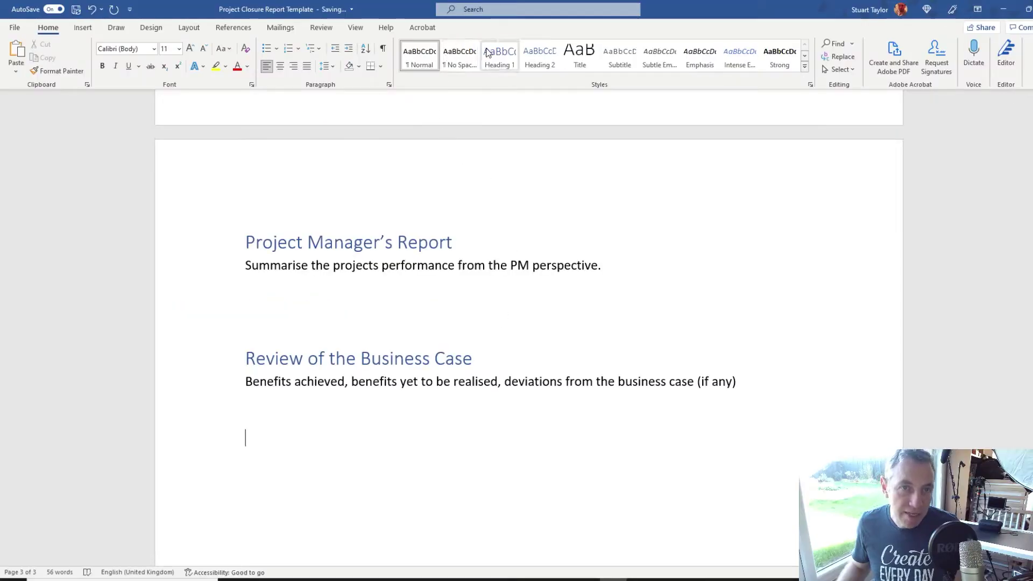
Add a Heading 1 reading "Review of Objectives" with a Heading 2 reading "Costs" beneath it
left_click(498, 56)
type("Review of Objectiv")
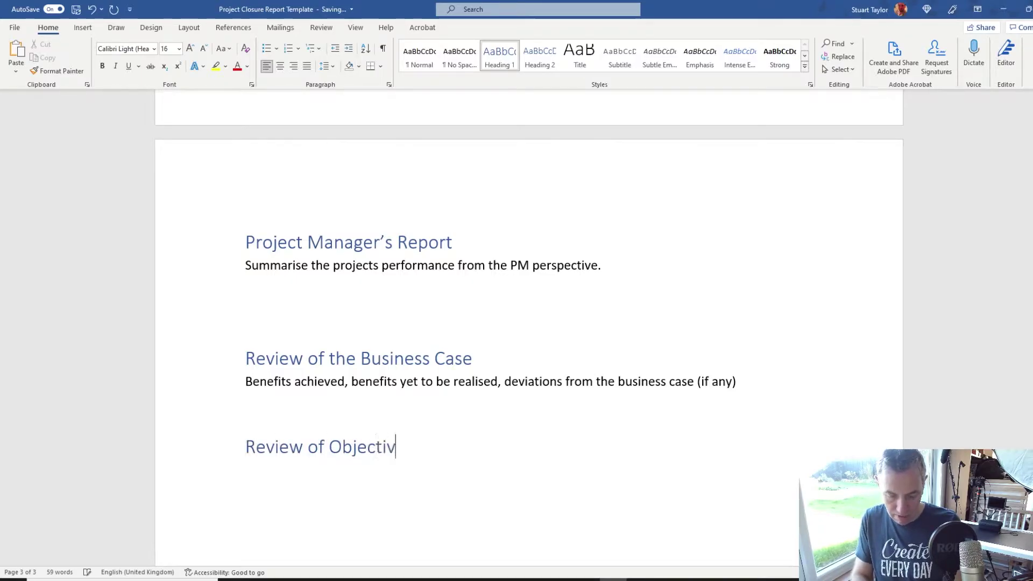
type("es")
key("Return")
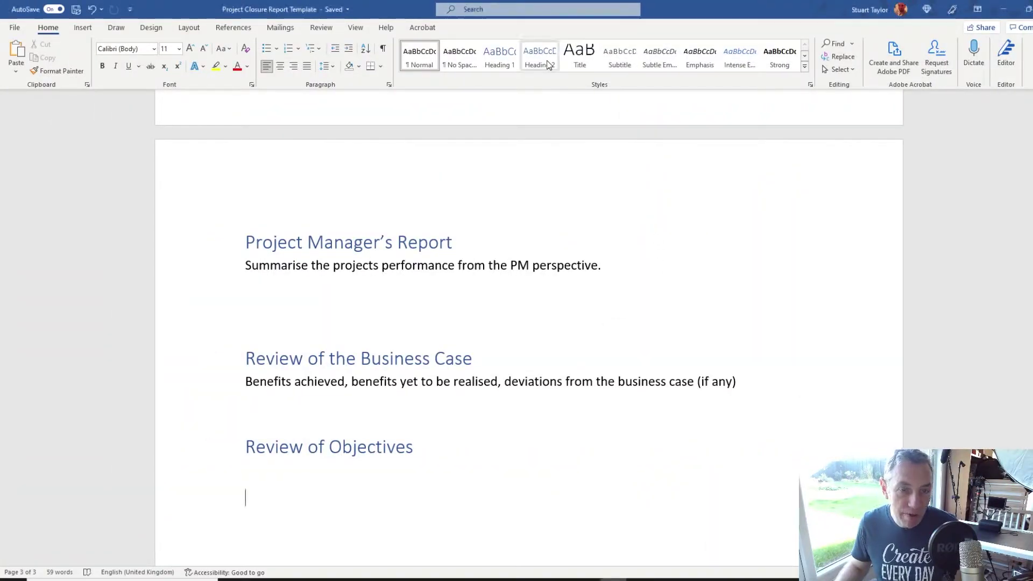
left_click(539, 56)
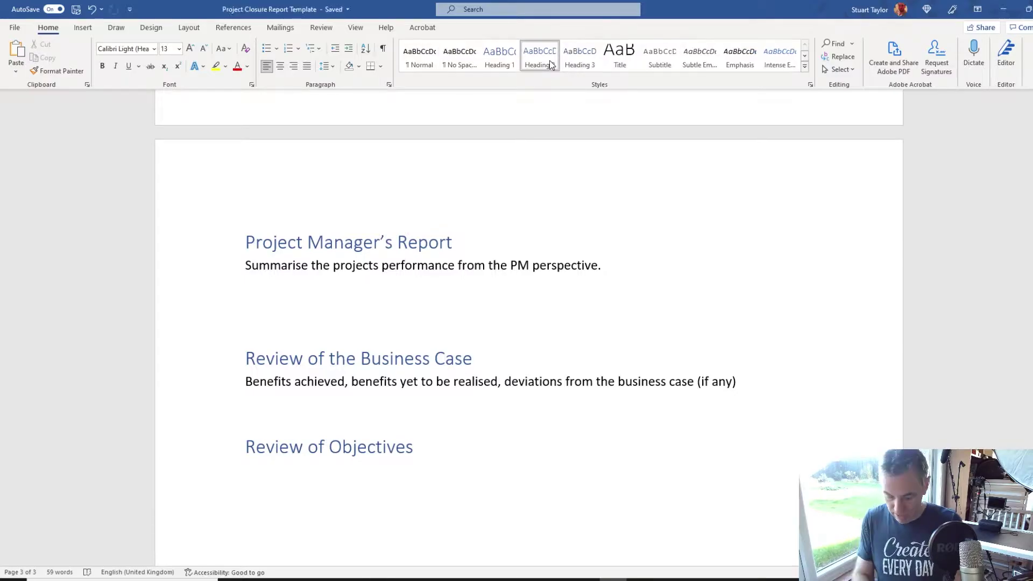
key("Return")
Insert a table of four columns and six rows under the Costs heading and apply the light blue grid style
left_click(82, 28)
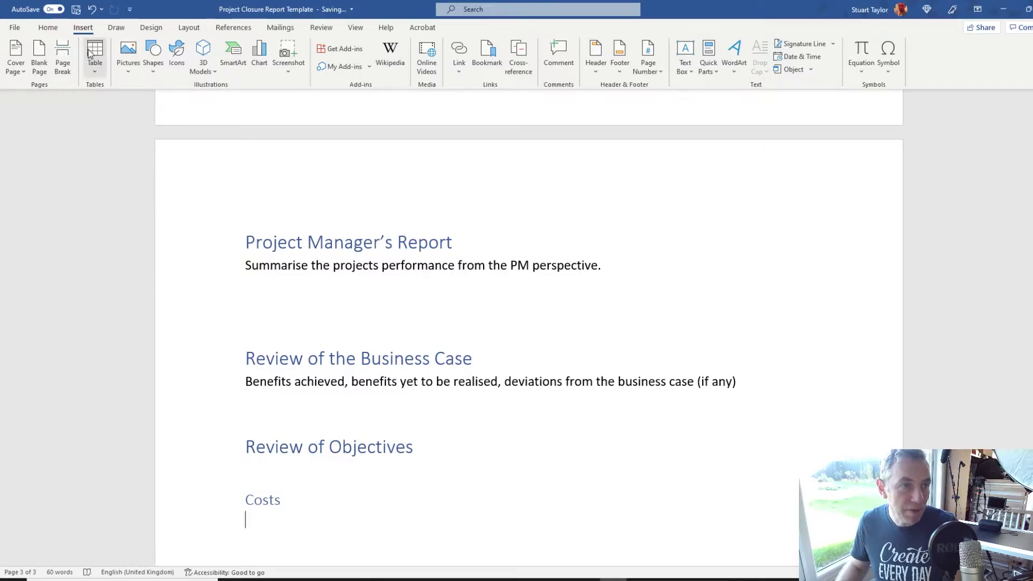
left_click(96, 69)
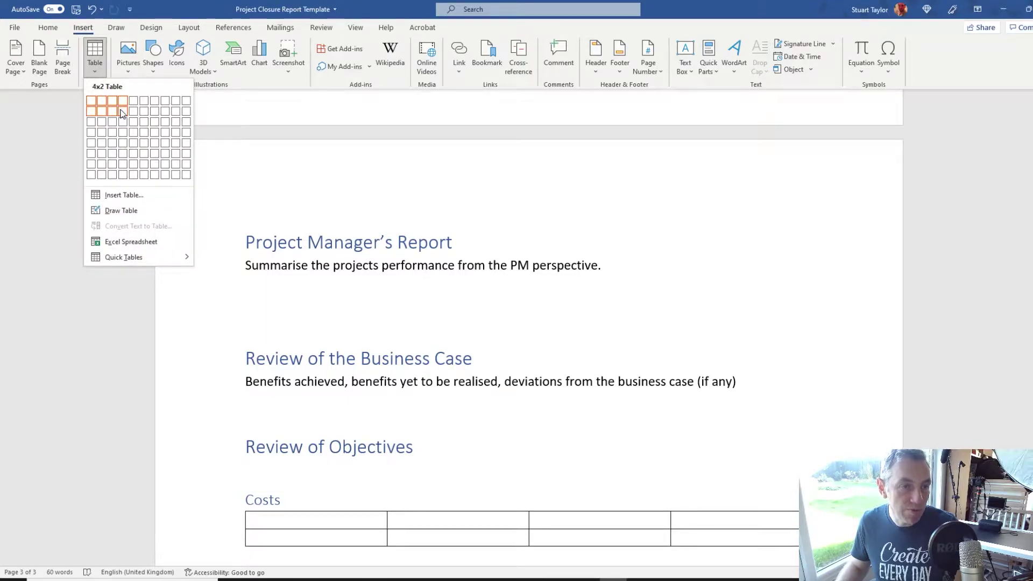
left_click(123, 154)
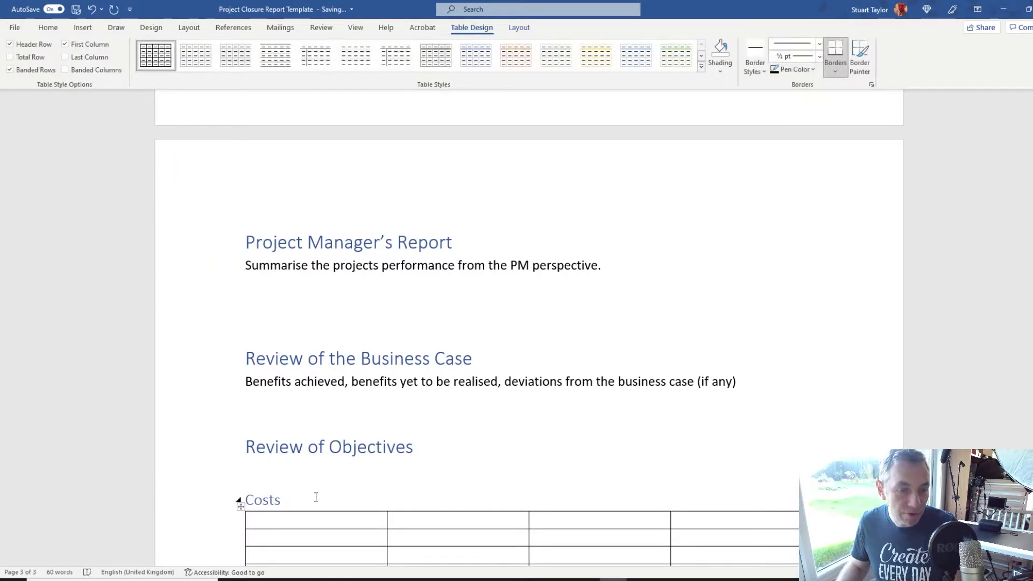
left_click(472, 60)
Fill the costs table's header row with "Original Estimation", "Actual Cost", "Variance" and "Change Request ID's"
scroll(477, 290, "down", 4)
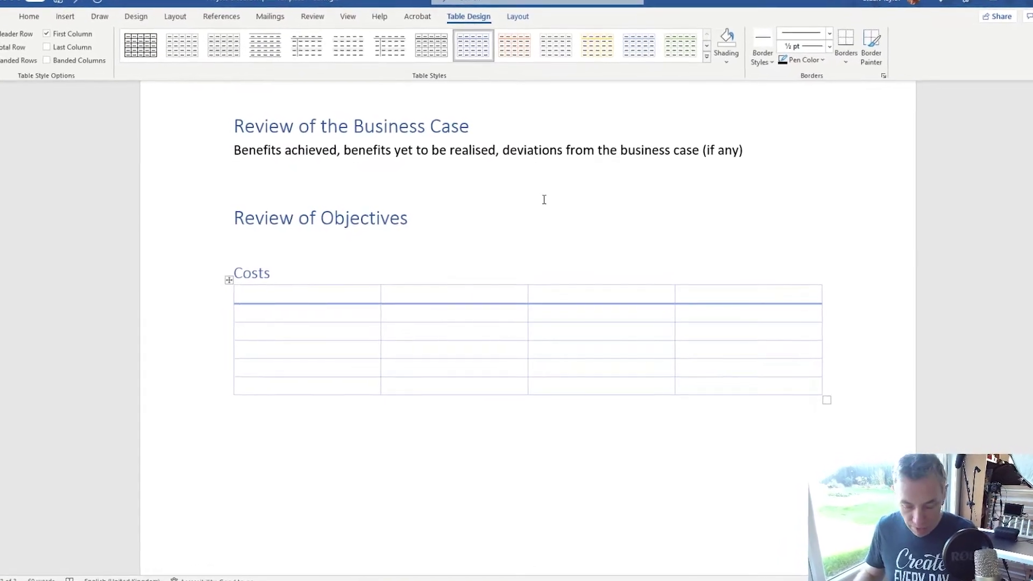
type("Original Es")
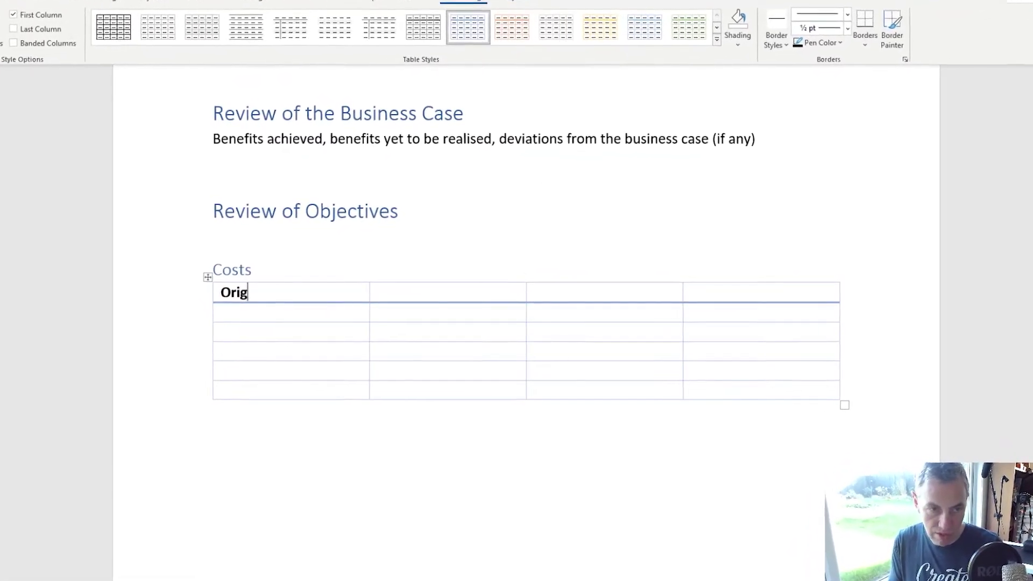
type("tiam")
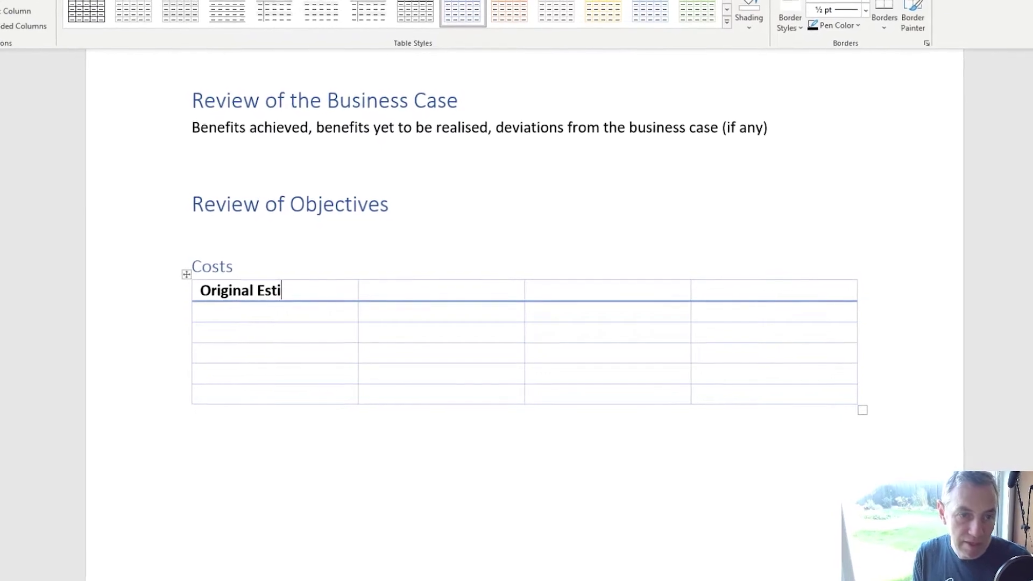
key("BackSpace")
key("BackSpace")
type("mation")
key("Tab")
type("Actual Cost")
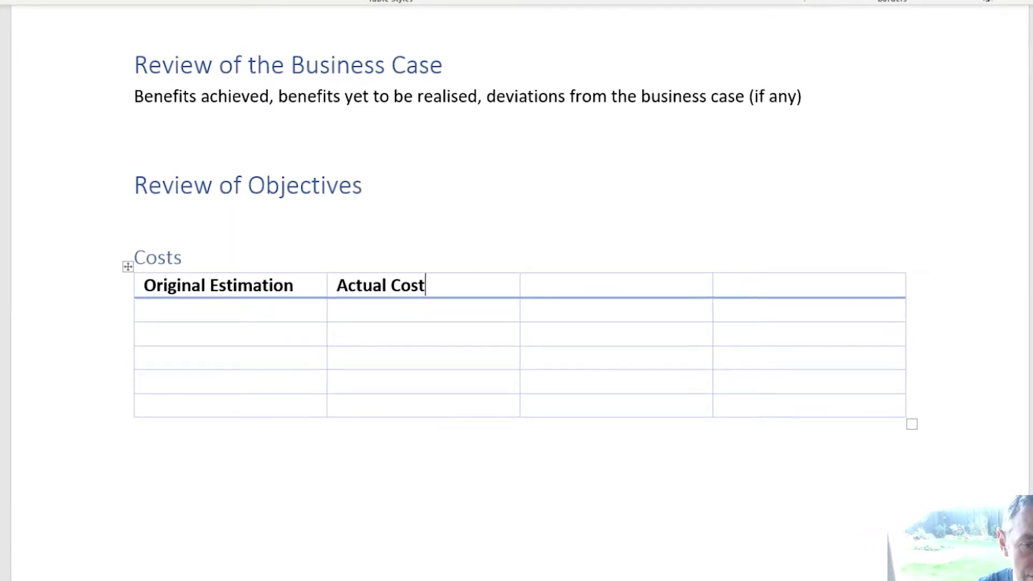
key("Tab")
type("Variance")
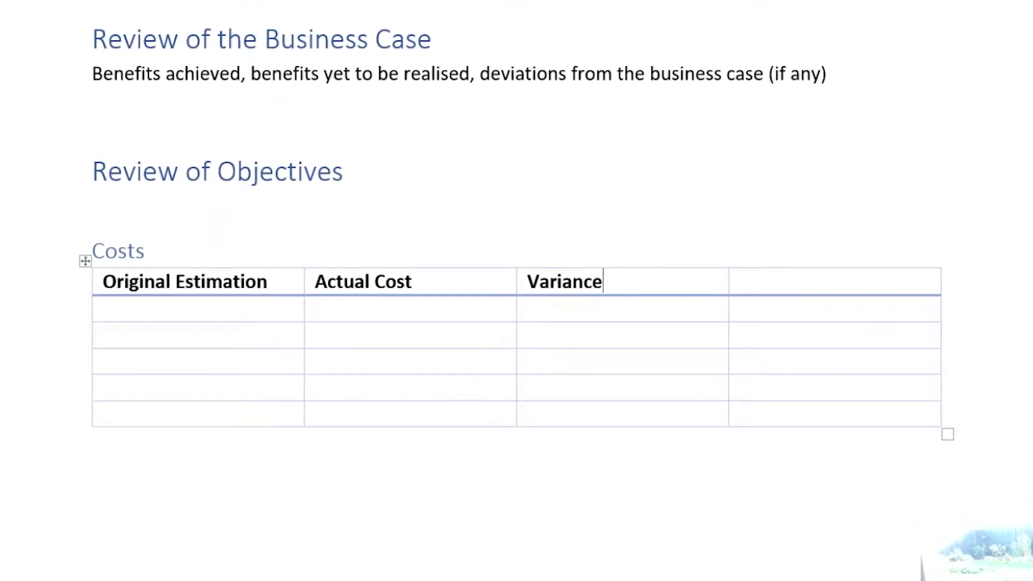
key("Tab")
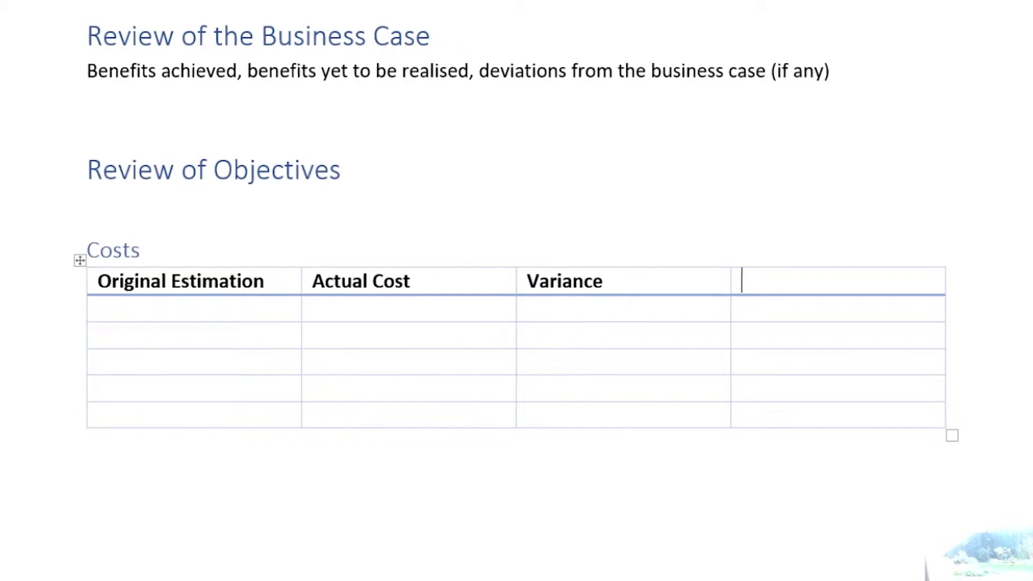
type("Change Requ")
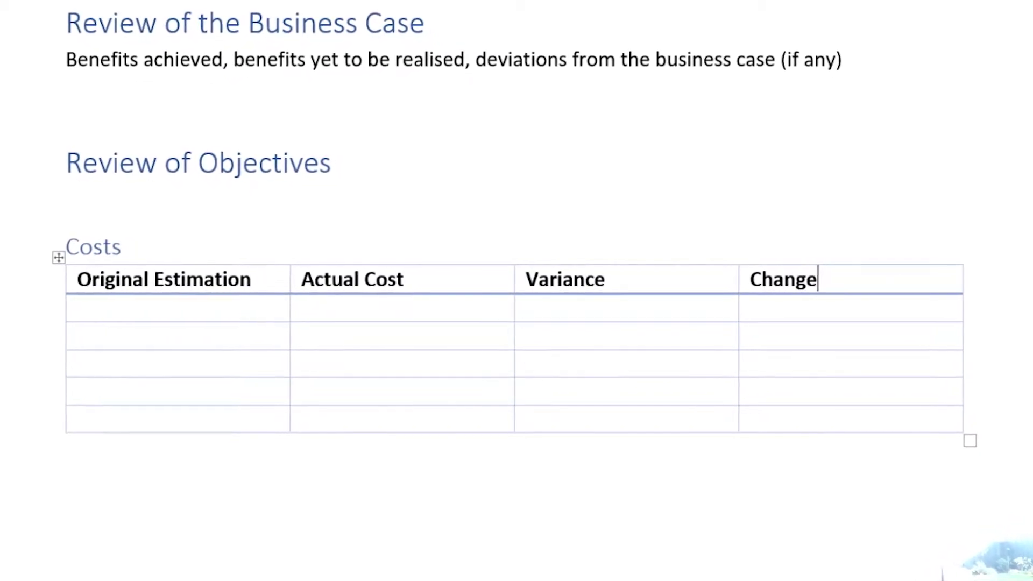
type("est ID")
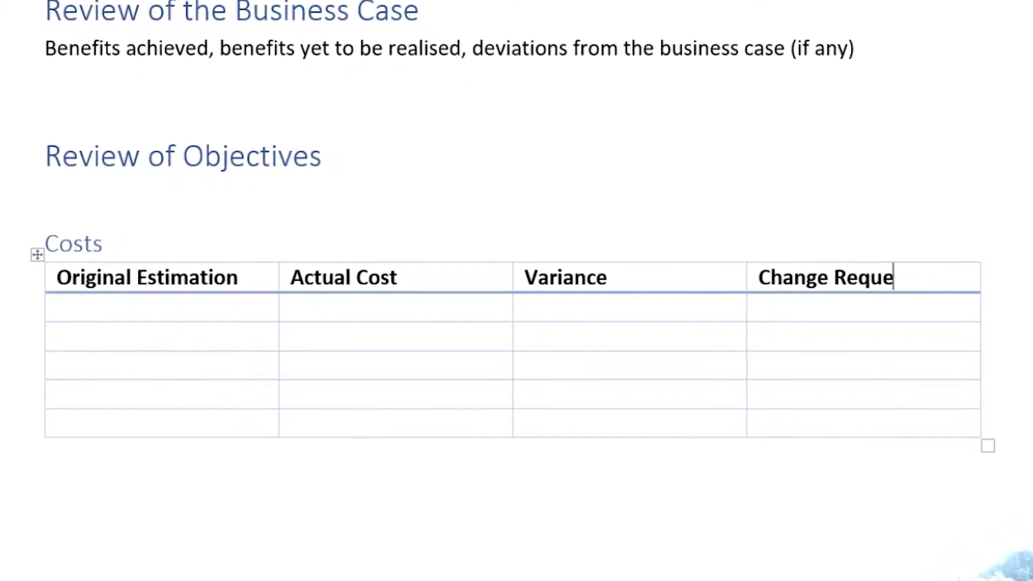
type("'s")
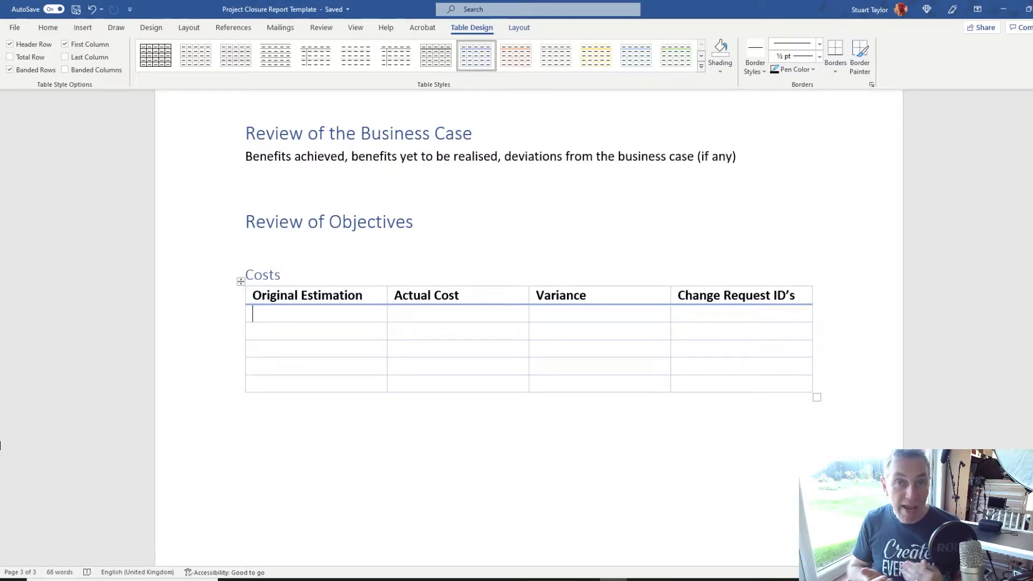
Turn on the Total Row style option for the costs table
key("Down")
key("Down")
key("Down")
key("Down")
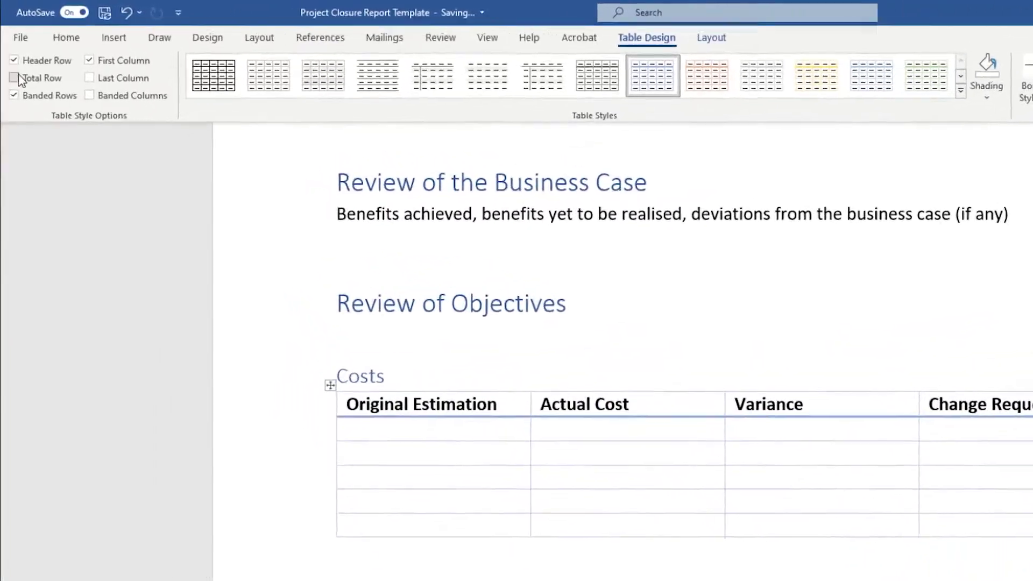
left_click(54, 116)
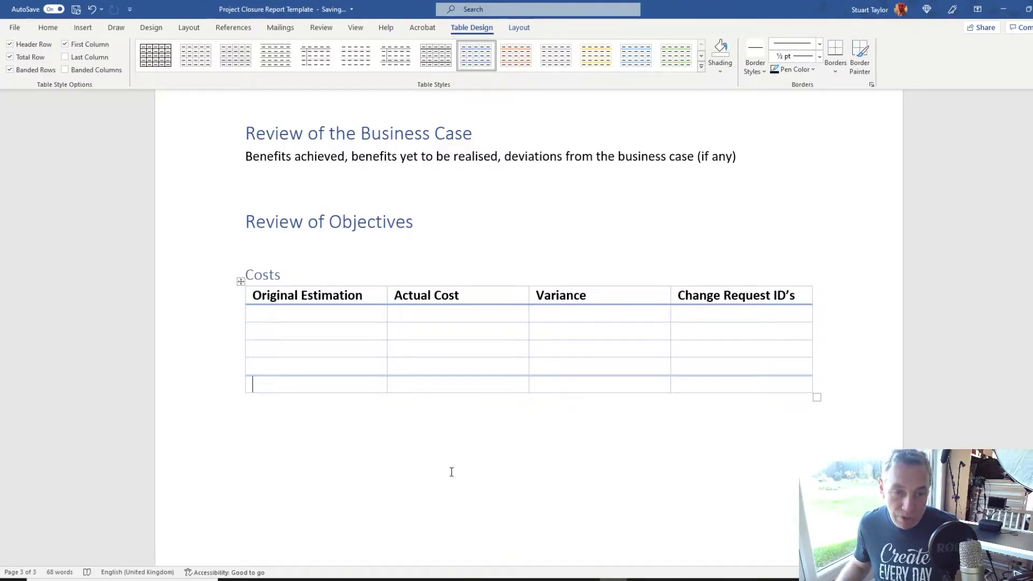
Copy the entire costs table
left_click(614, 441)
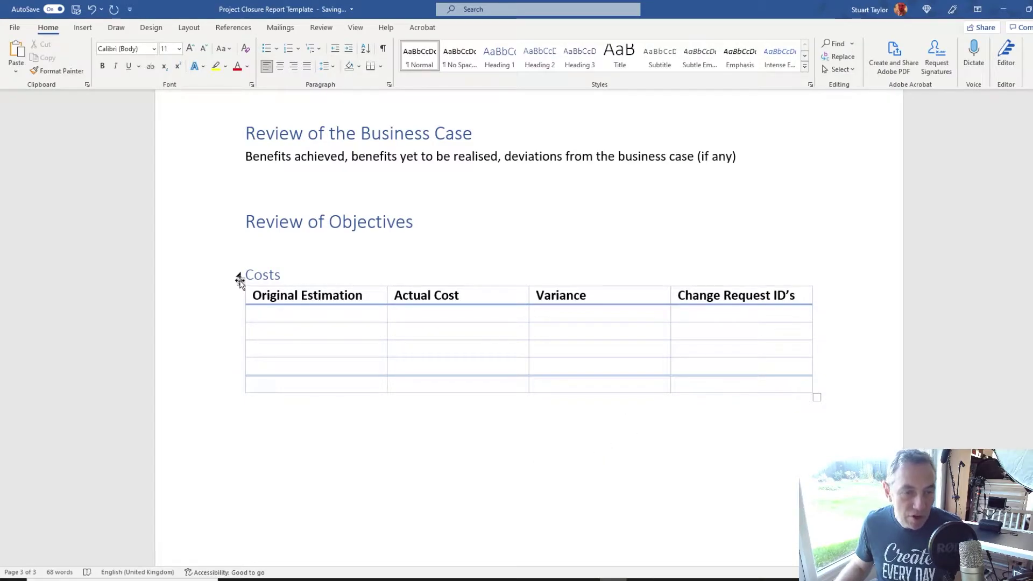
left_click(239, 279)
key("ctrl+c")
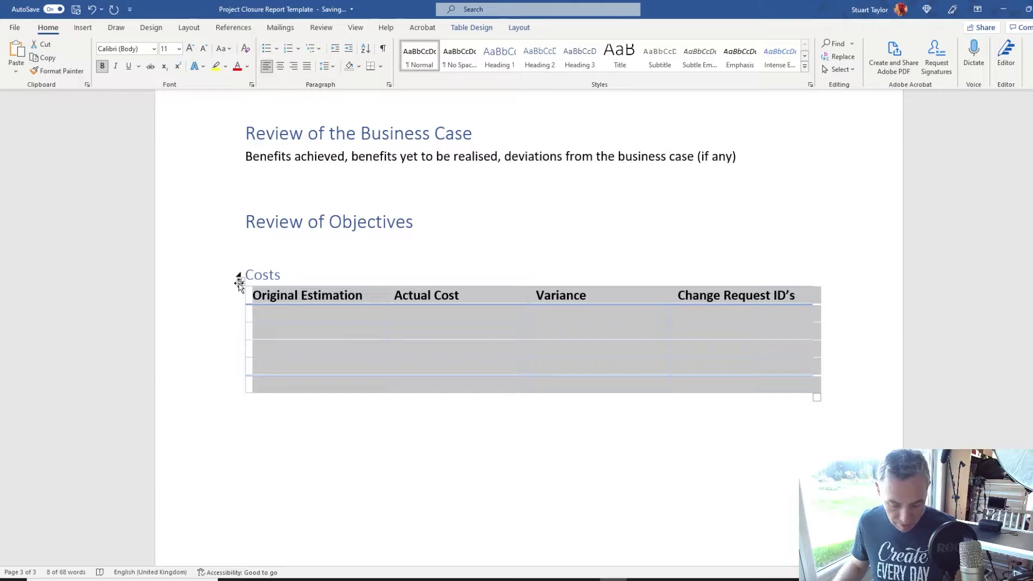
Add a "Key Milestones" heading in Heading 2 style below the costs table and paste the copied table under it
left_click(377, 436)
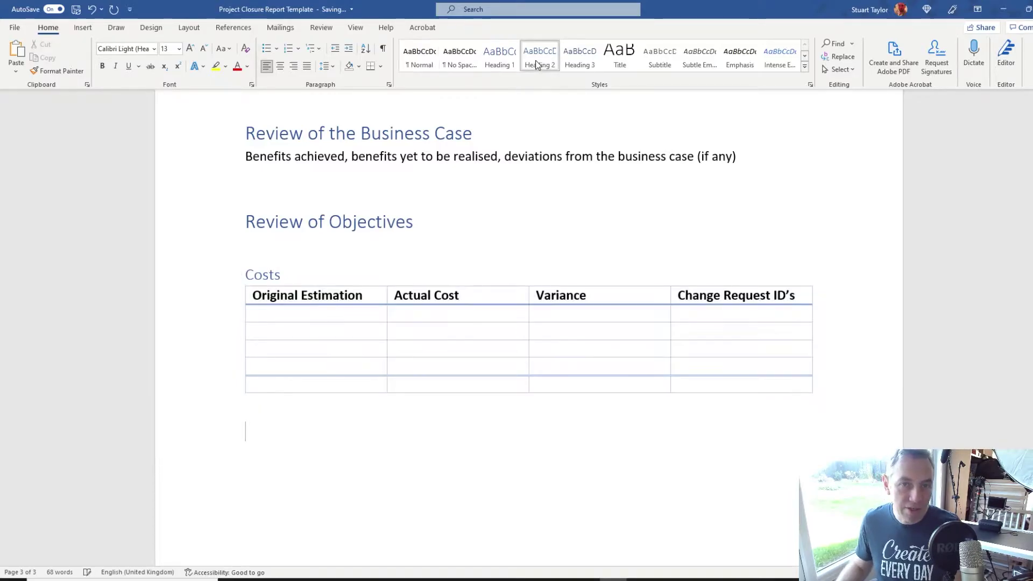
type("Key M")
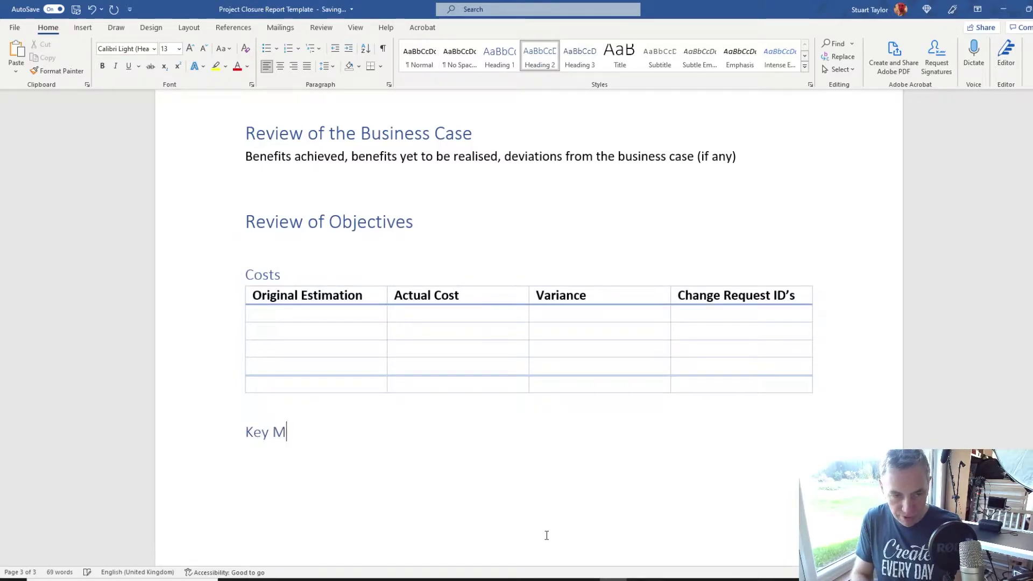
type("ilestones")
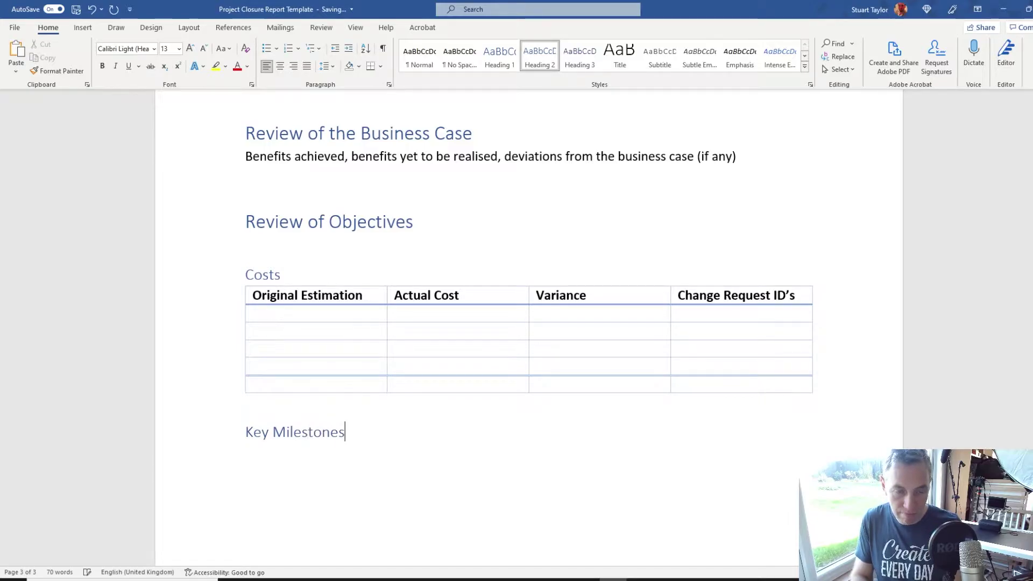
key("Return")
scroll(764, 472, "down", 2)
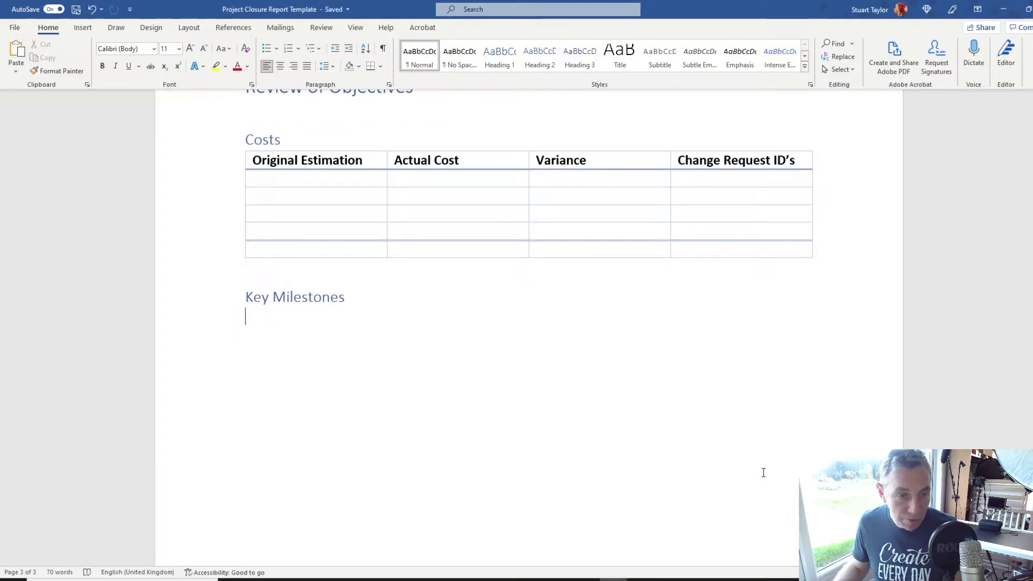
key("ctrl+v")
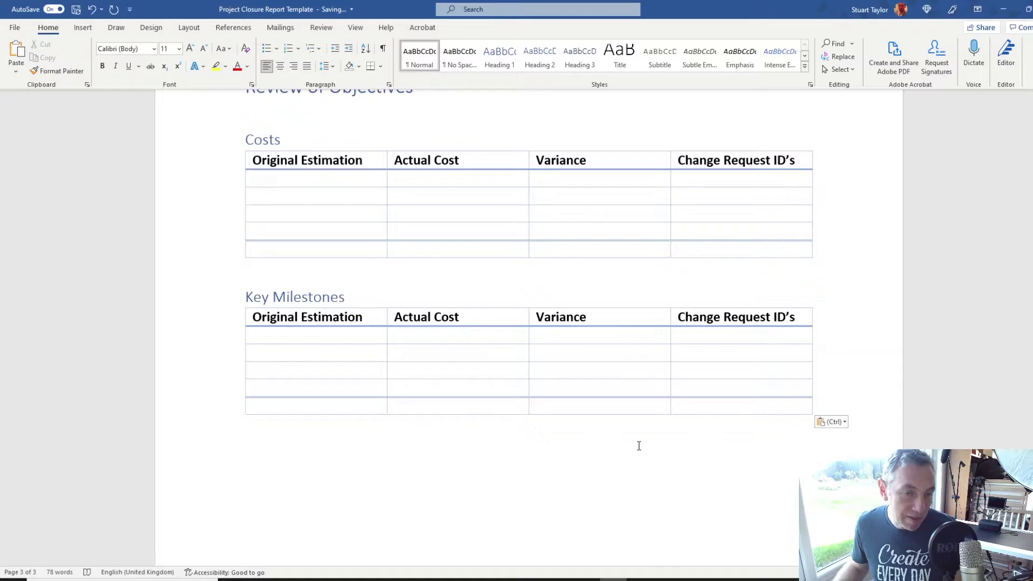
Insert a new first column in the Key Milestones table and give it the header "Milestone Name"
left_click_drag(258, 317, 277, 411)
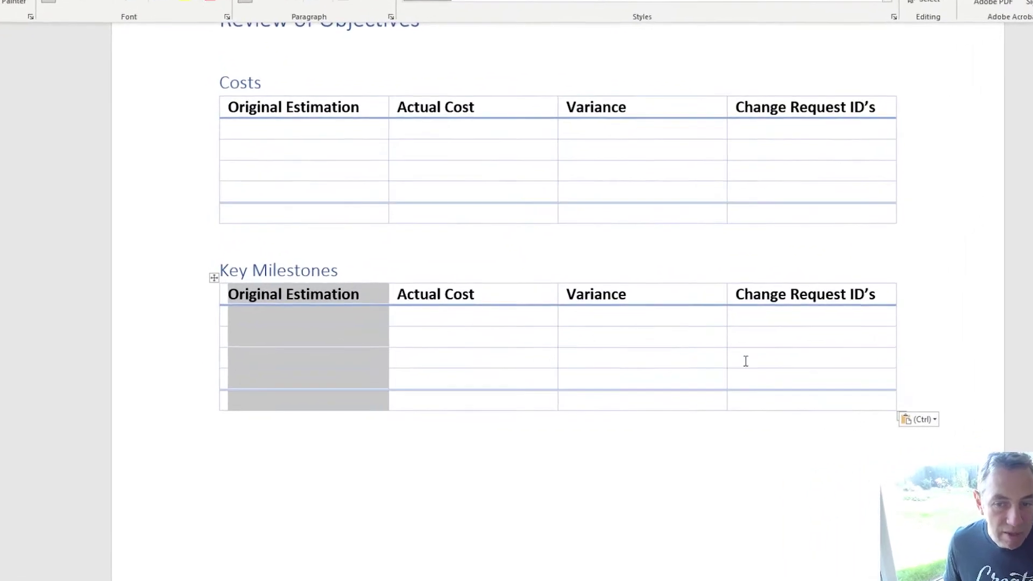
right_click(187, 251)
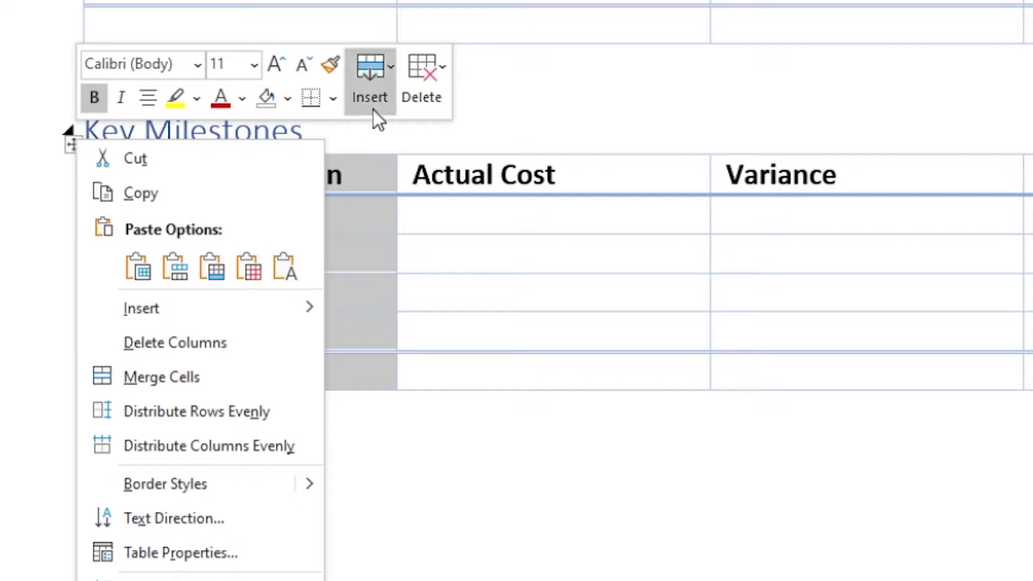
left_click(382, 99)
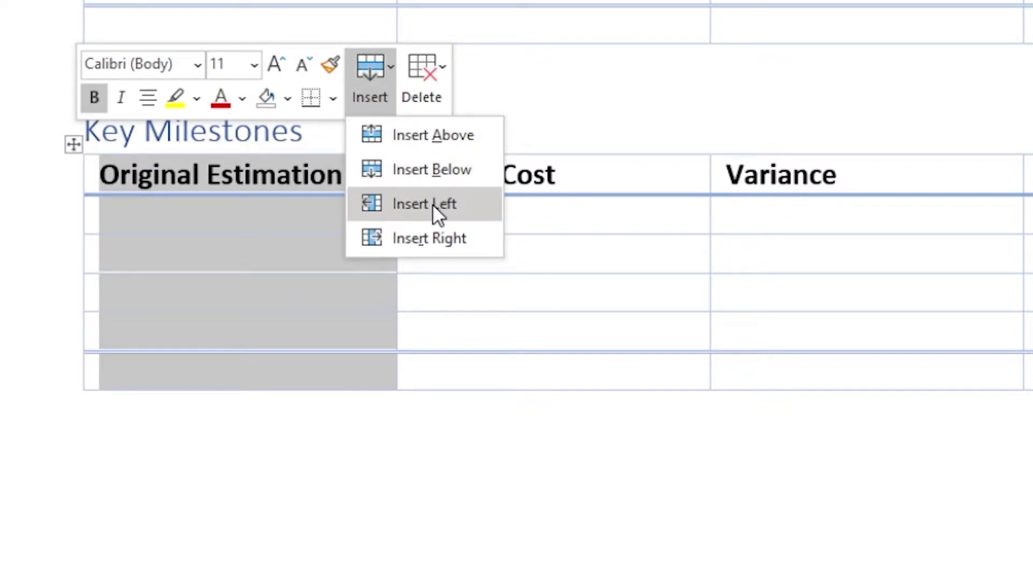
left_click(433, 204)
left_click(317, 319)
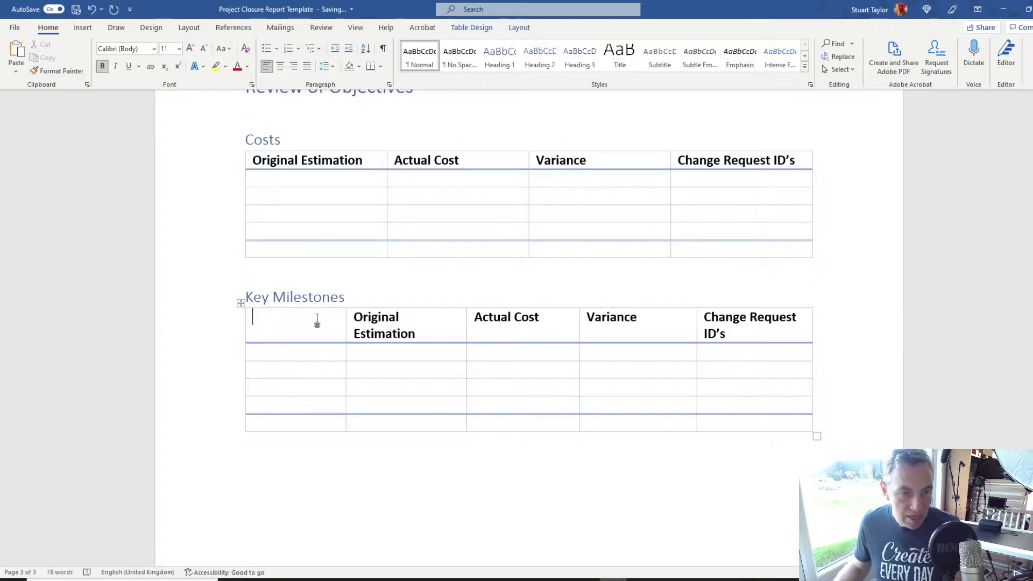
type("Milestone Name")
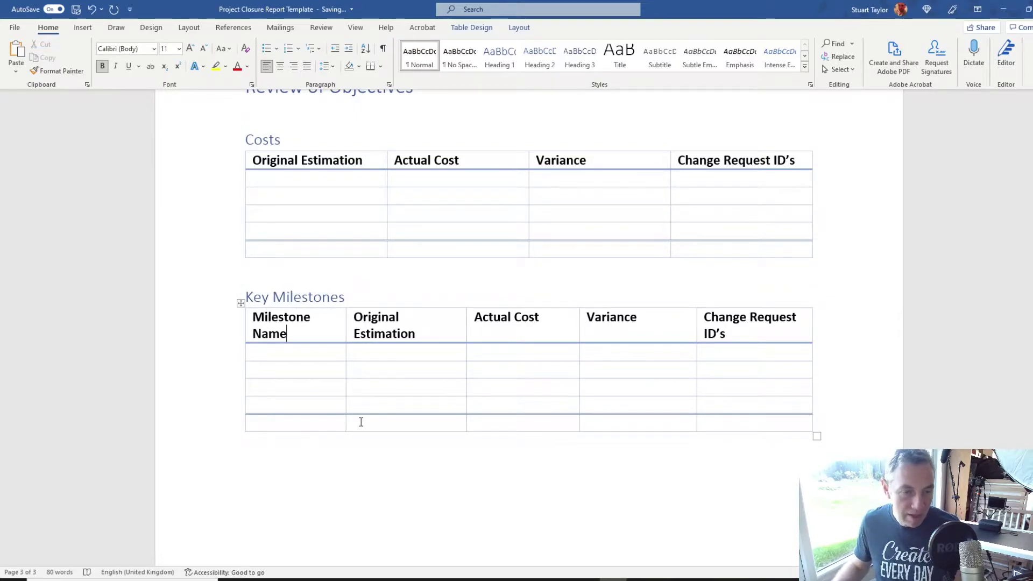
Turn off the Total Row style option for the Key Milestones table
key("ctrl+End")
left_click(240, 302)
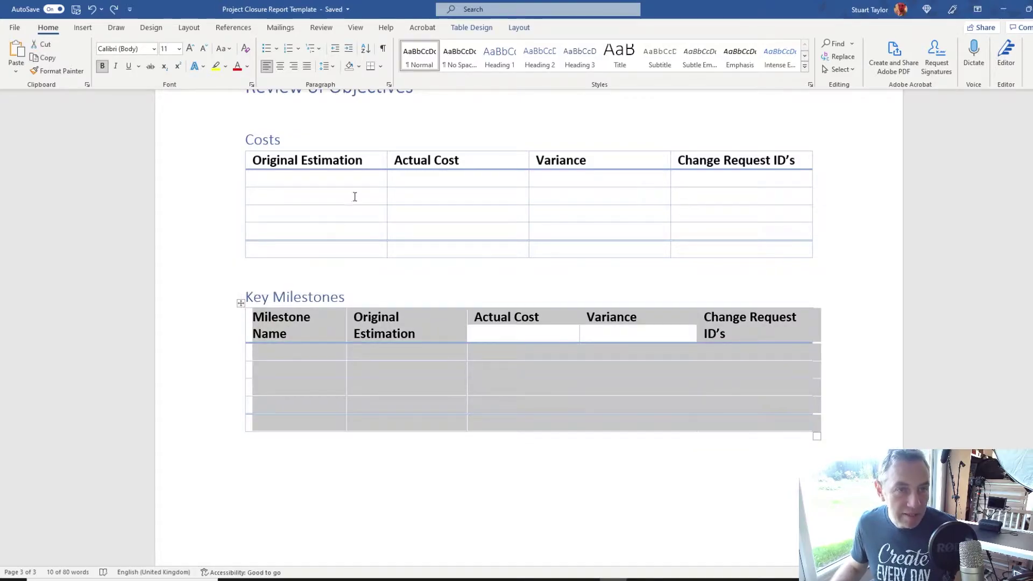
left_click(472, 29)
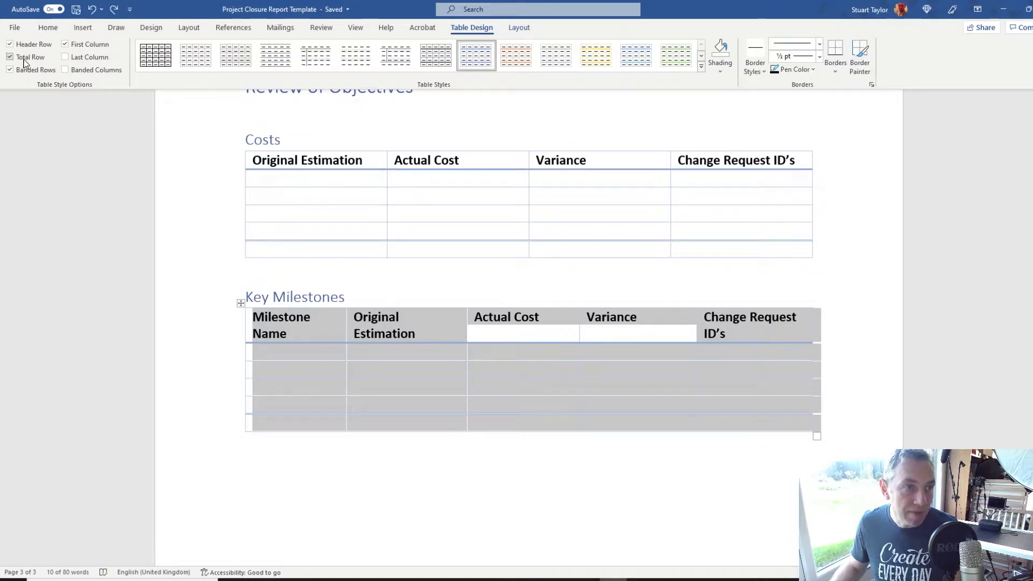
left_click(24, 60)
left_click(340, 392)
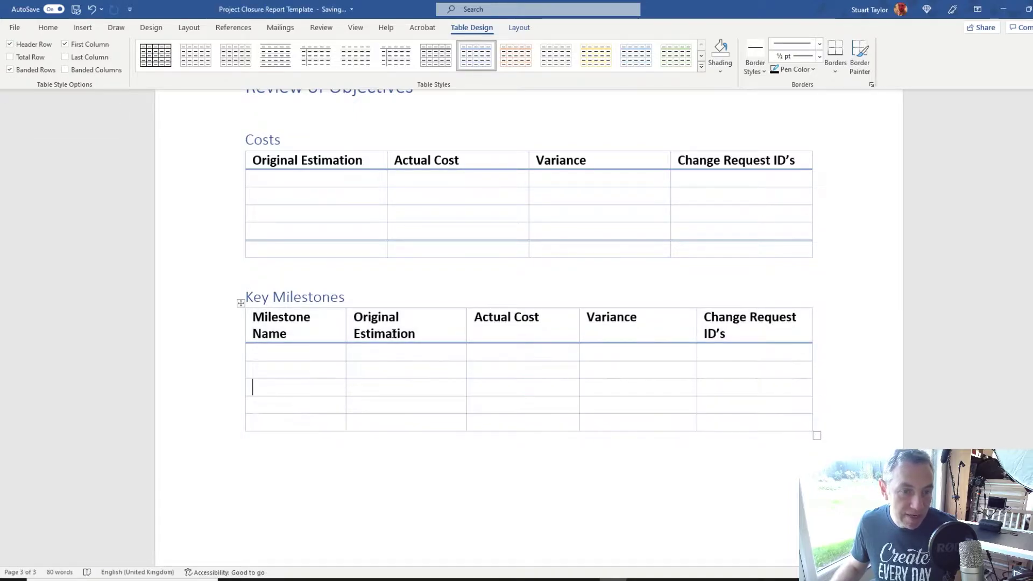
Replace the Key Milestones table's second and third column headers with "Target Date" and "Actual Date"
left_click_drag(429, 328, 354, 317)
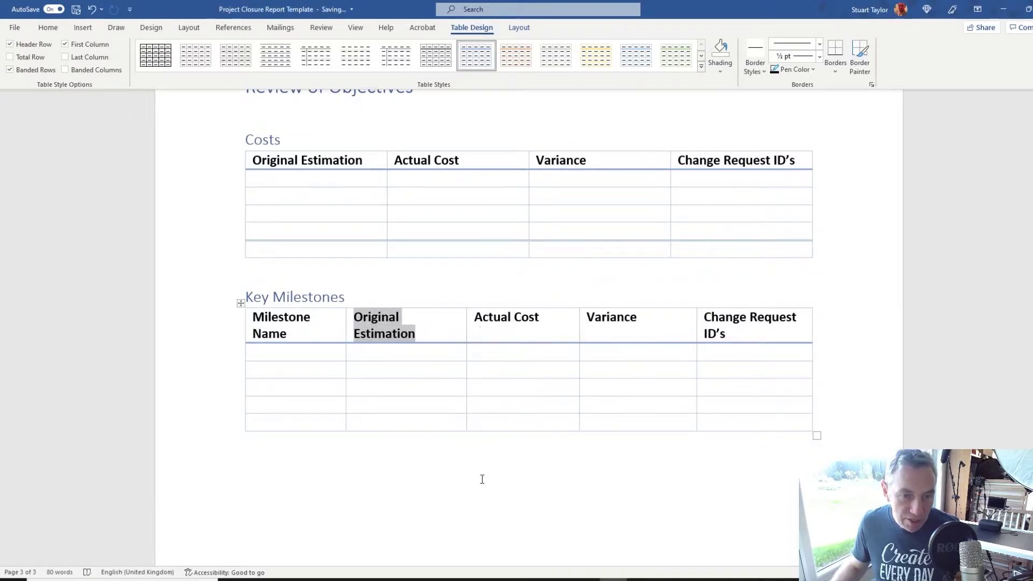
type("Target Date")
key("Tab")
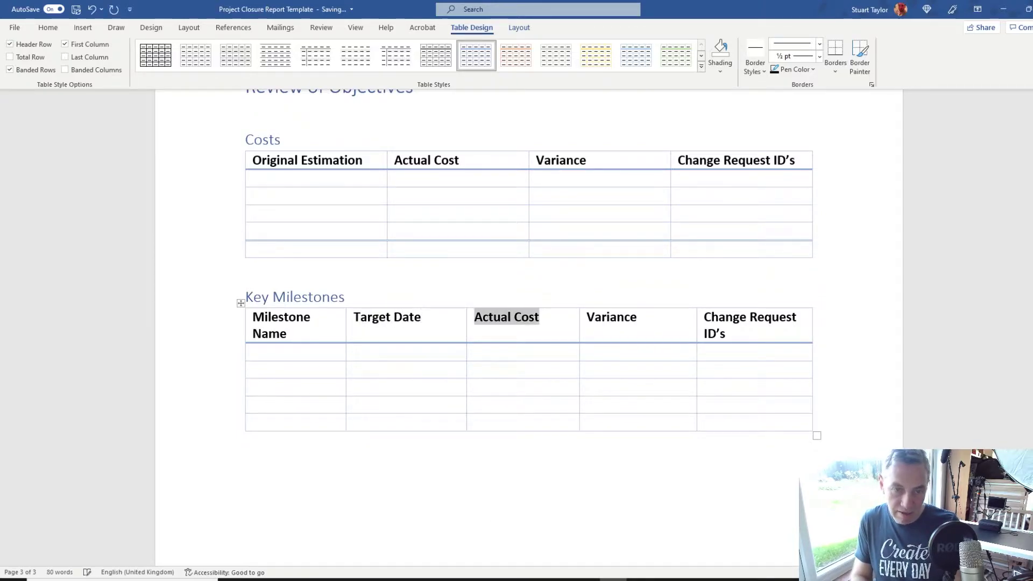
type("Actual Date")
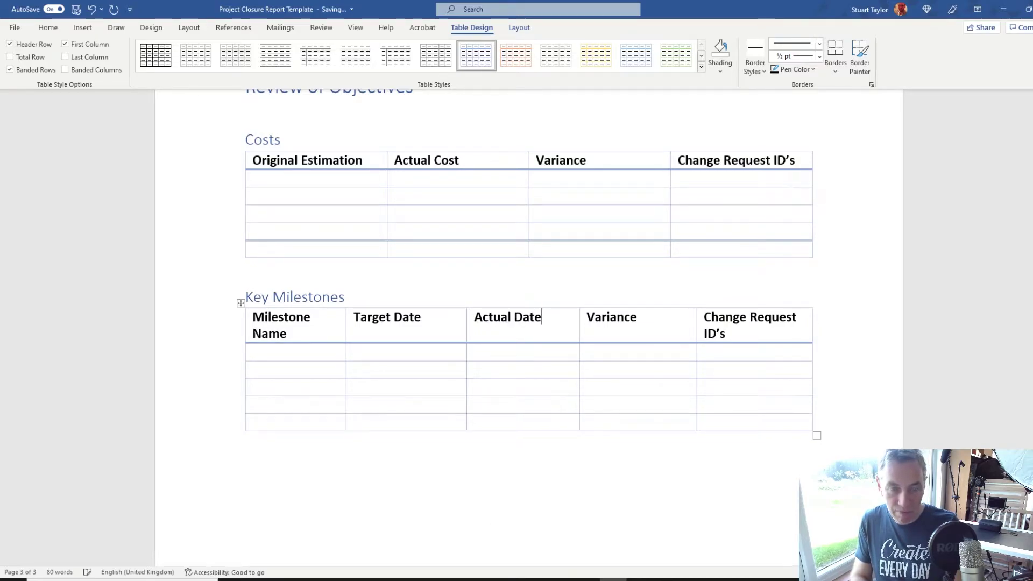
key("Tab")
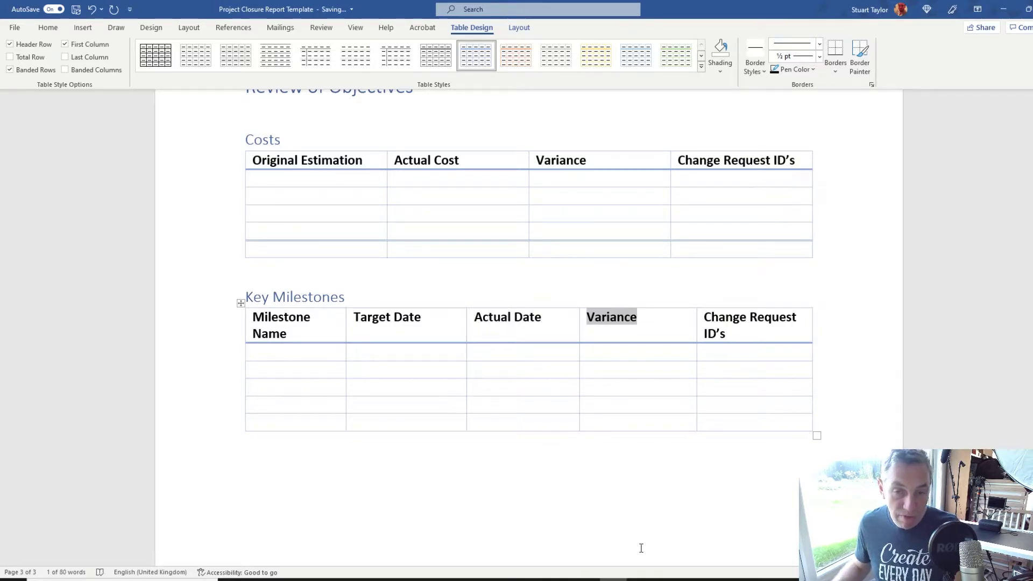
left_click(668, 322)
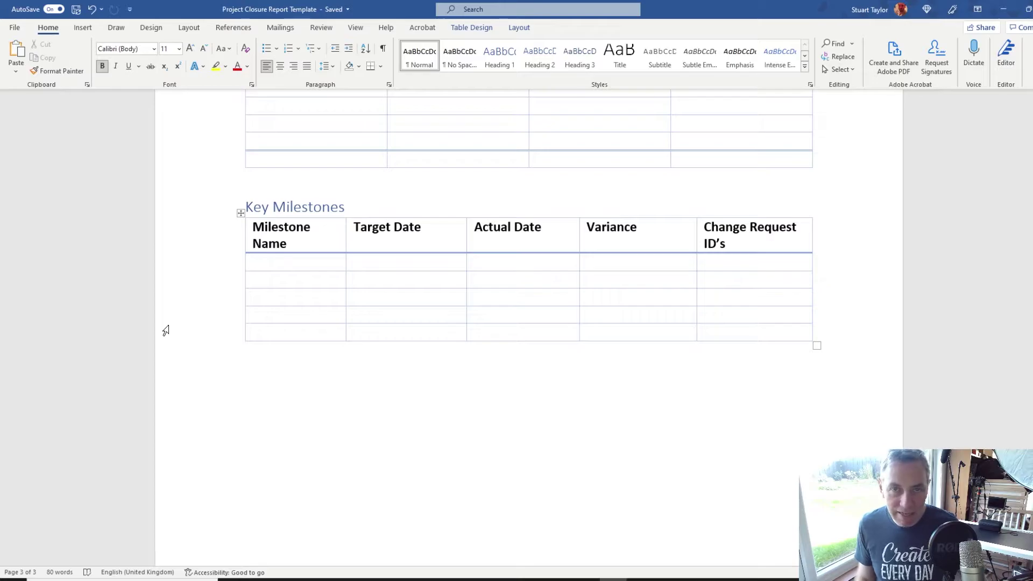
Add a "Scope" heading in Heading 2 style below the milestones table and paste the copied costs table under it
left_click(470, 429)
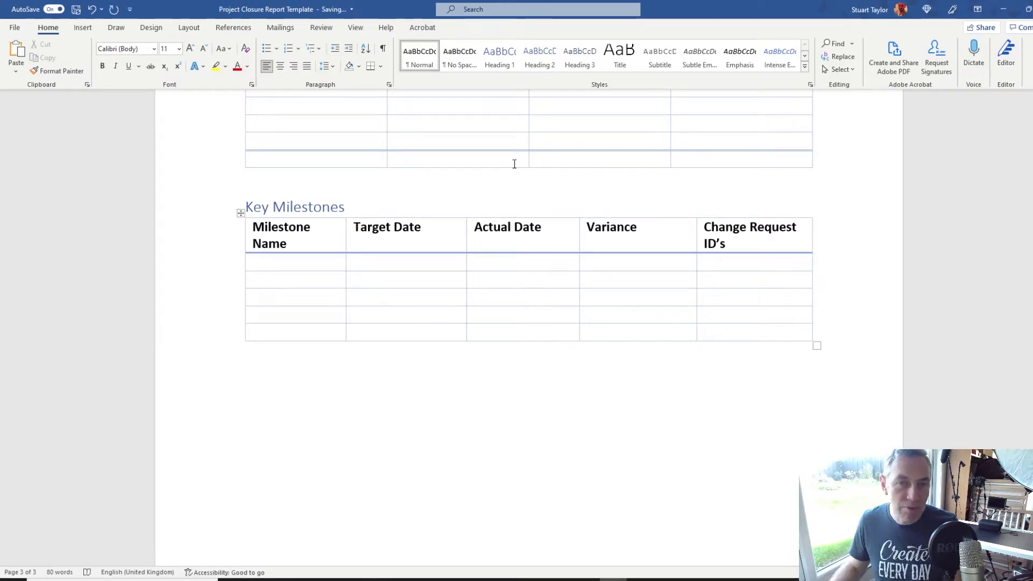
left_click(541, 63)
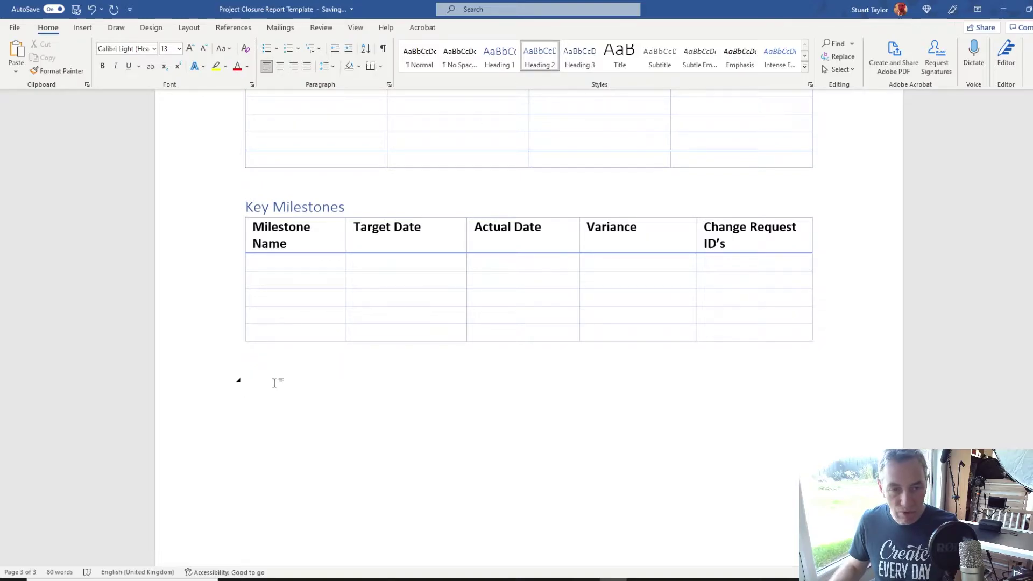
type("Scope")
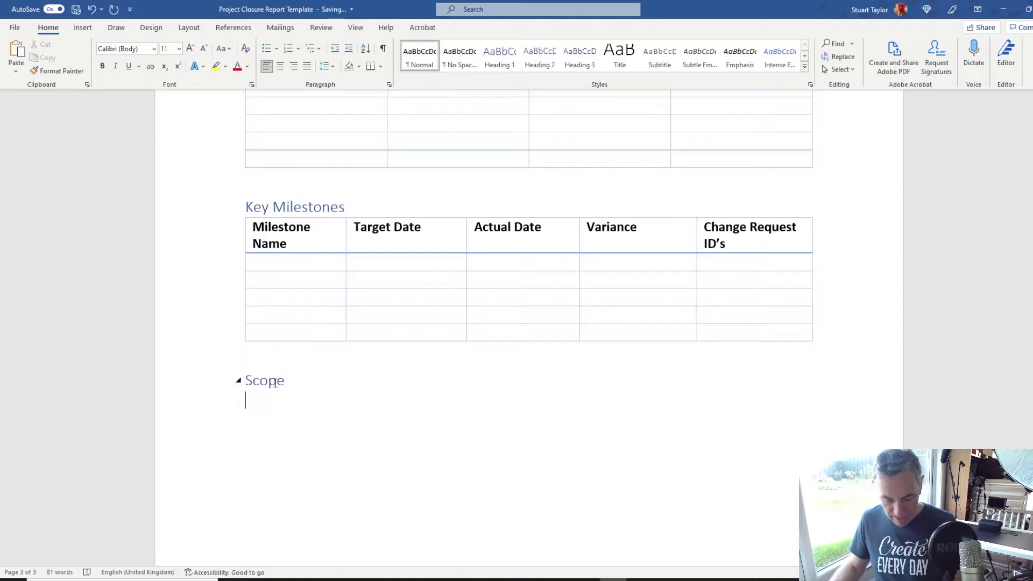
type("Original Estimation\tActual Cost\tVariance\tChange Request ID’s")
Replace the Scope table's first column header with "High Level Requirement"
left_click(340, 401)
key("End")
key("ctrl+BackSpace")
key("ctrl+BackSpace")
type("High Level REqu")
key("BackSpace")
key("BackSpace")
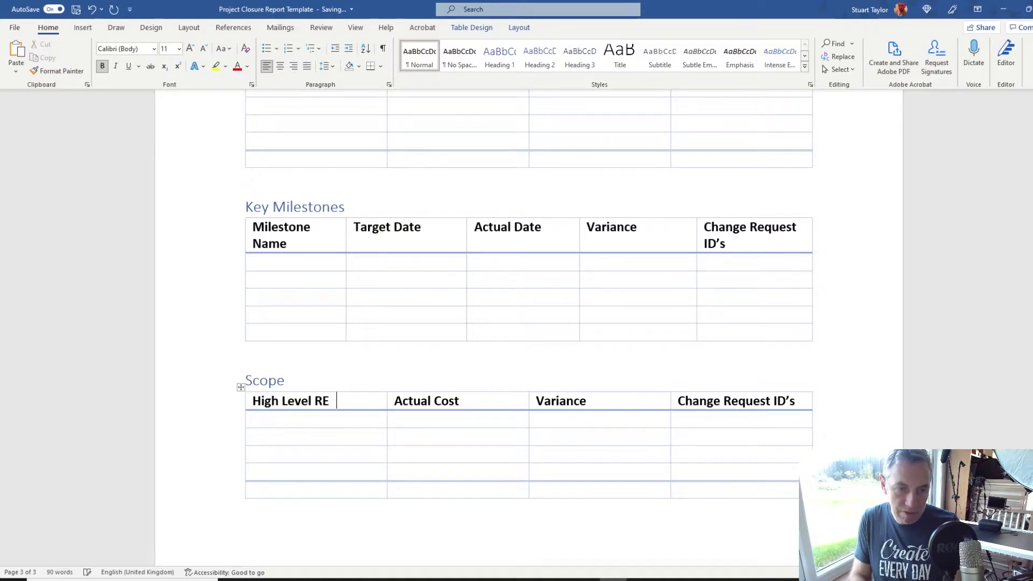
type("quirement")
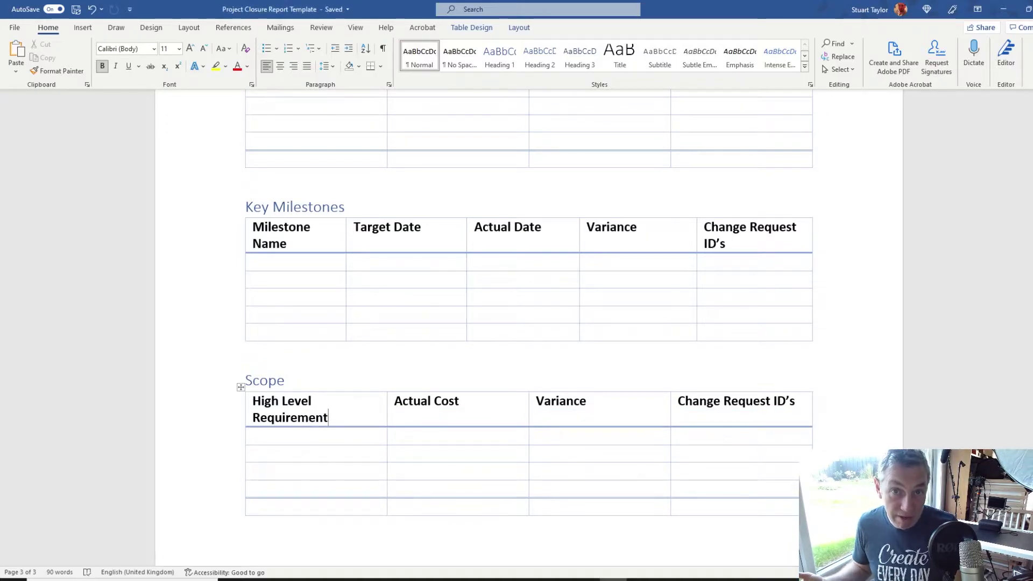
Change the Scope table's second and third column headers to "Achieved (Y/N/Partial)" and "Nature of Variance"
key("Tab")
type("Achieved")
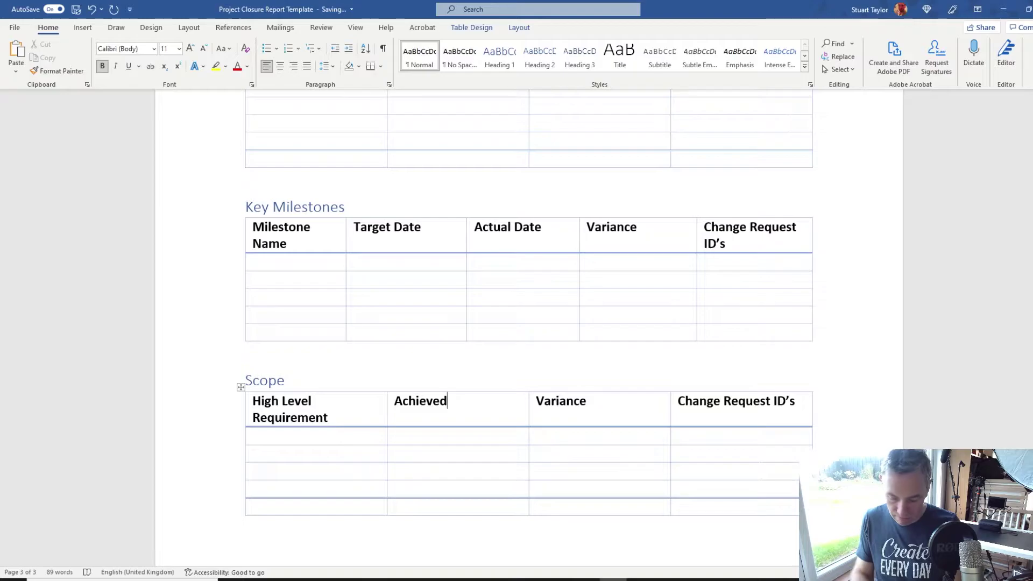
type(" (Y/N/Partial")
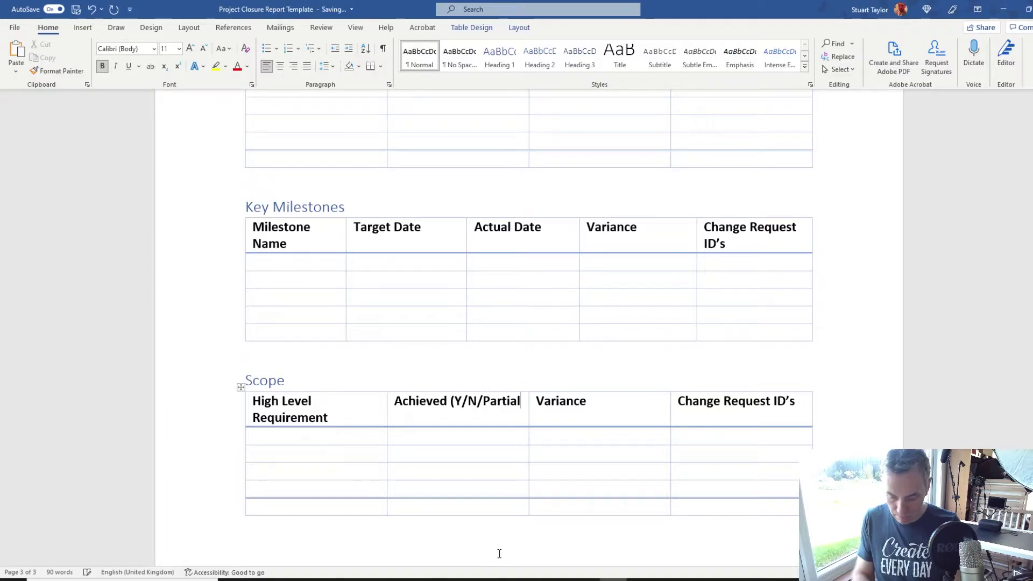
type(")")
left_click(536, 401)
type("Nature of")
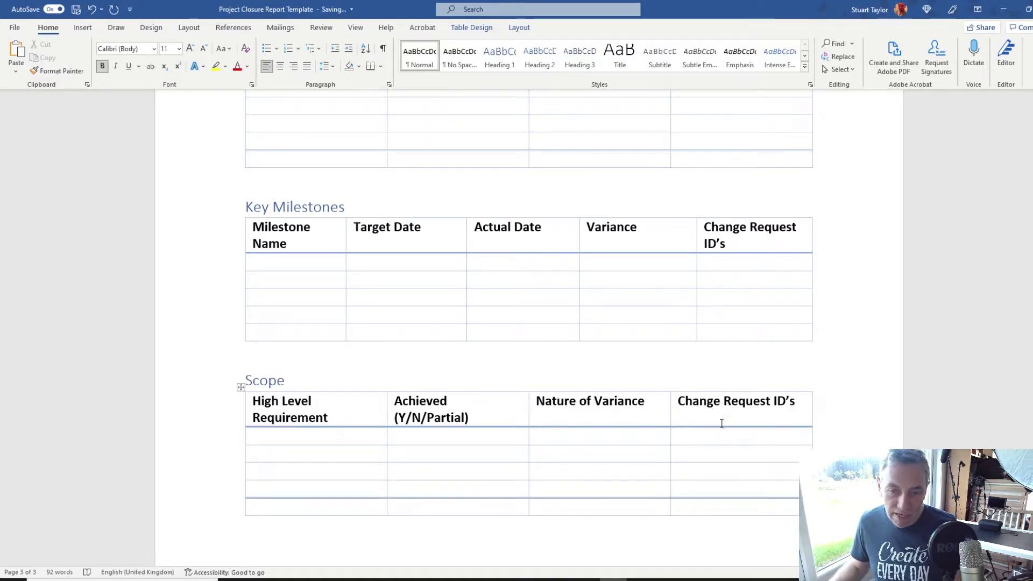
Turn off the Total Row style option for the Scope table
left_click(241, 385)
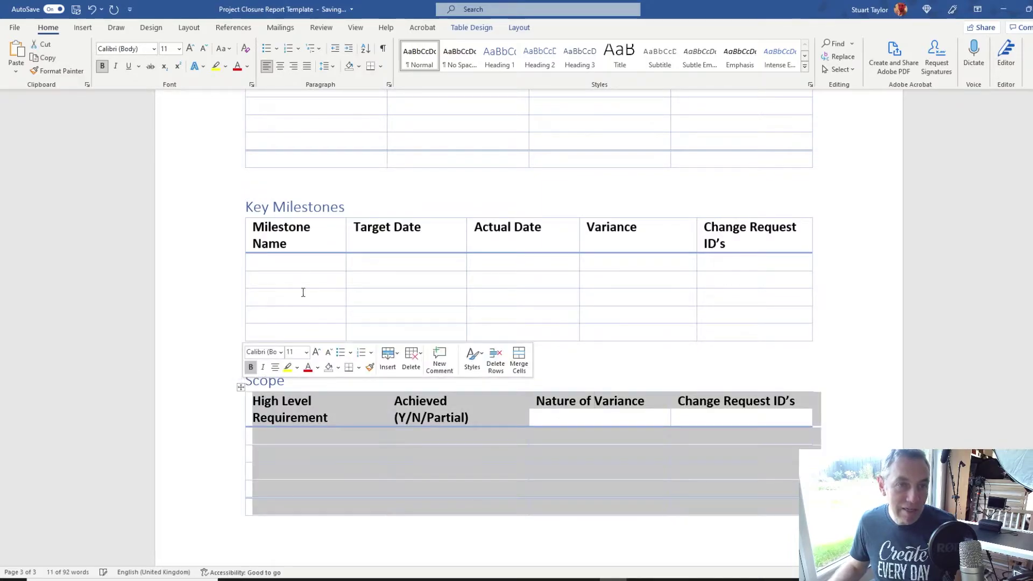
left_click(456, 28)
left_click(10, 69)
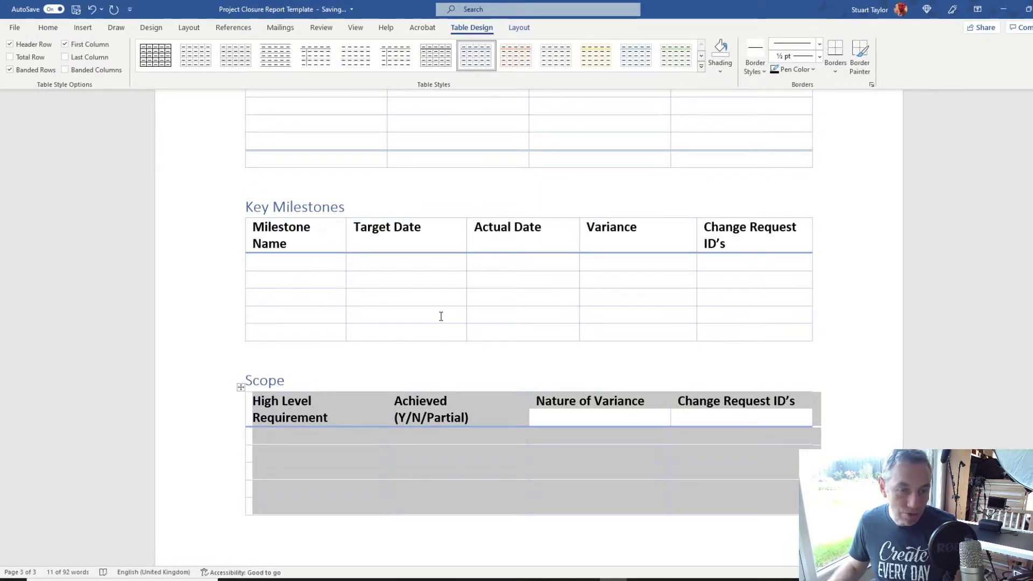
left_click(445, 357)
Add a "Financial Benefits" heading in Heading 2 style below the Scope table and paste the copied costs table under it
scroll(420, 474, "down", 5)
left_click(587, 432)
type("Financial Benefits")
key("Return")
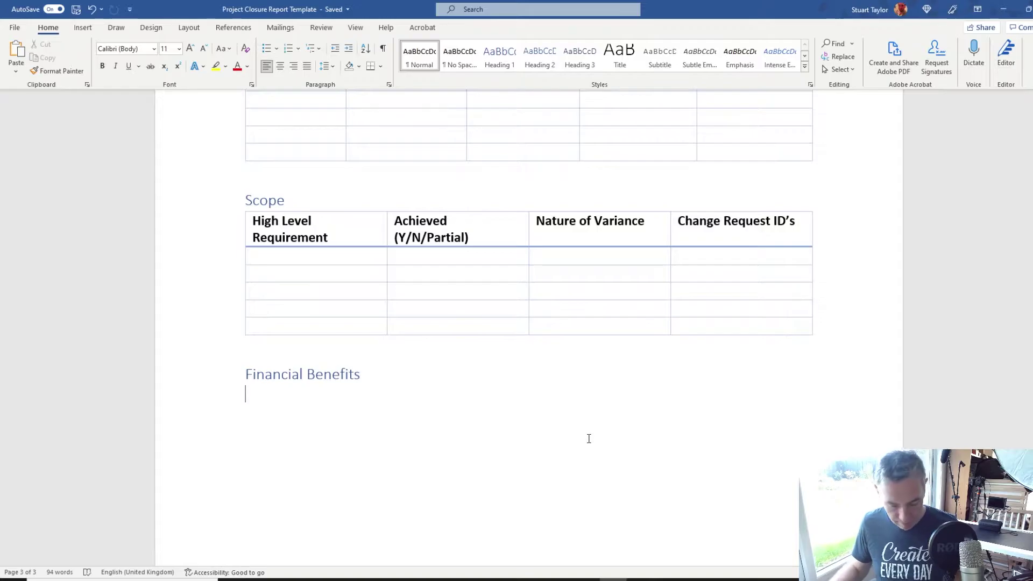
type("Original Estimation\tActual Cost\tVariance\tChange Request ID’s")
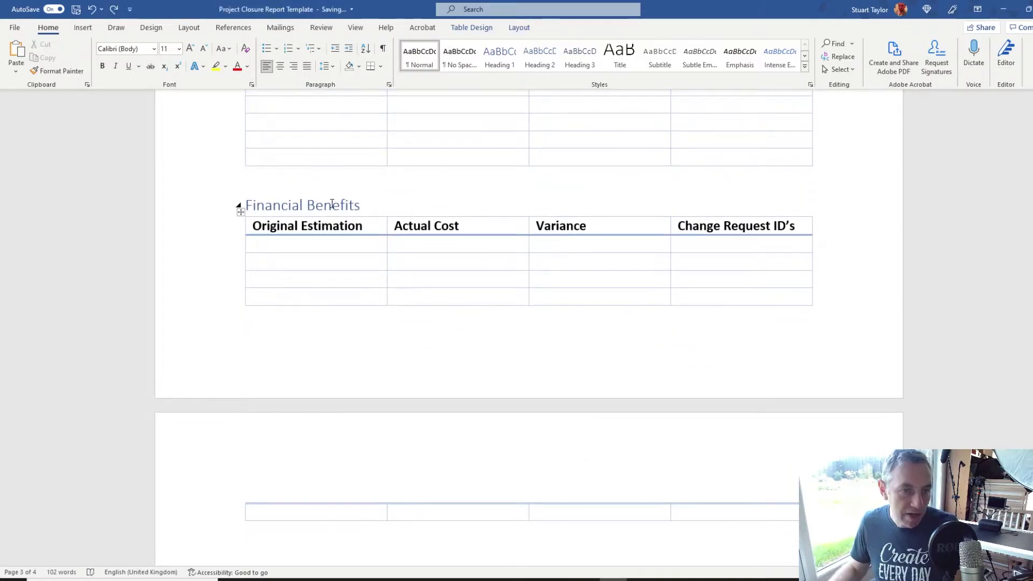
Replace the Financial Benefits table's first two column headers with "Target Benefit" and "Actual Benefit"
left_click_drag(373, 225, 249, 226)
type("Target Benefit")
key("Tab")
type("Actual ")
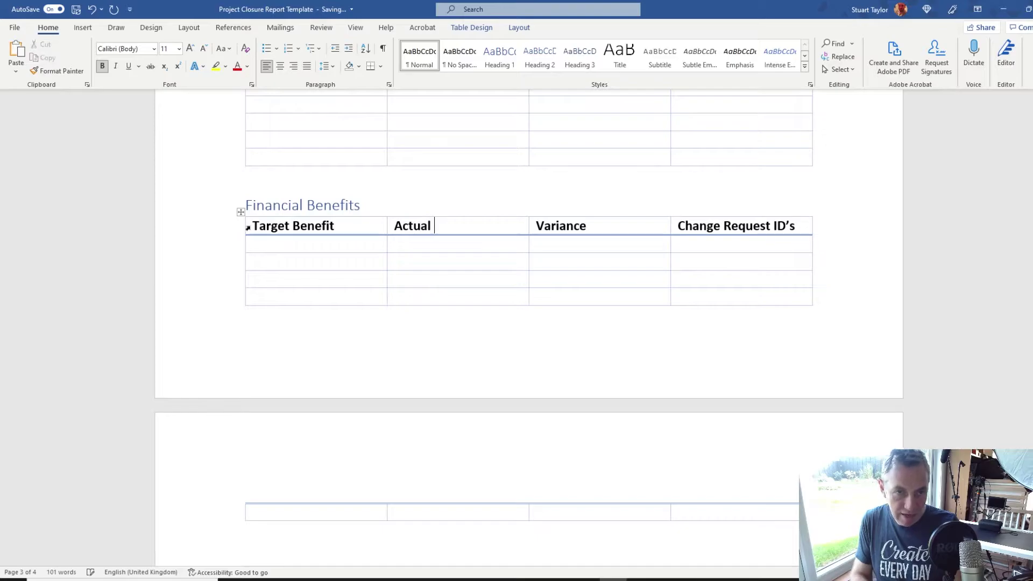
type("Benefit")
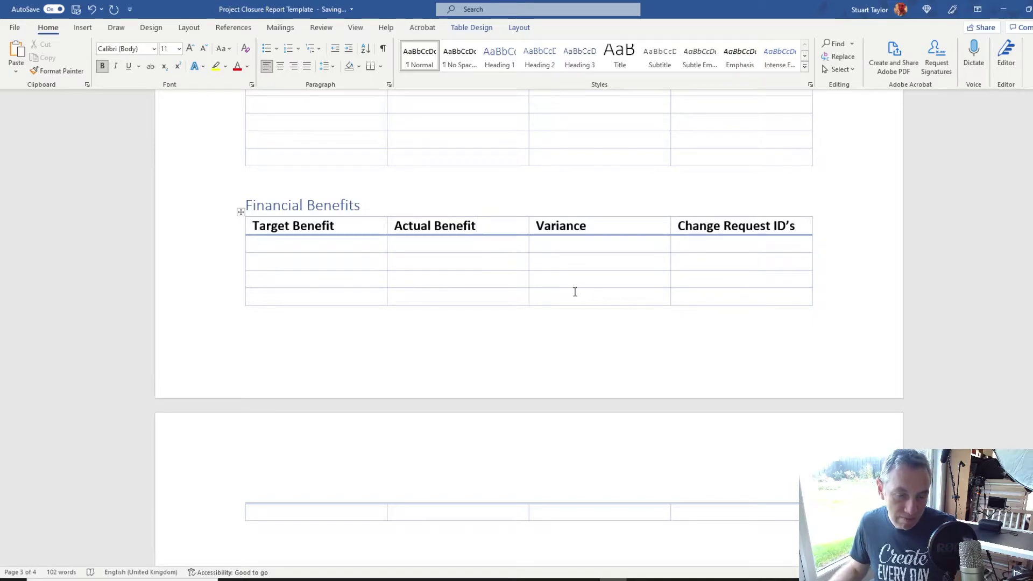
Add the line "Note: Table includes benefits realised so far." below the Financial Benefits table
key("ctrl+End")
type("Note: Table includes benefits realised so far.")
key("Return")
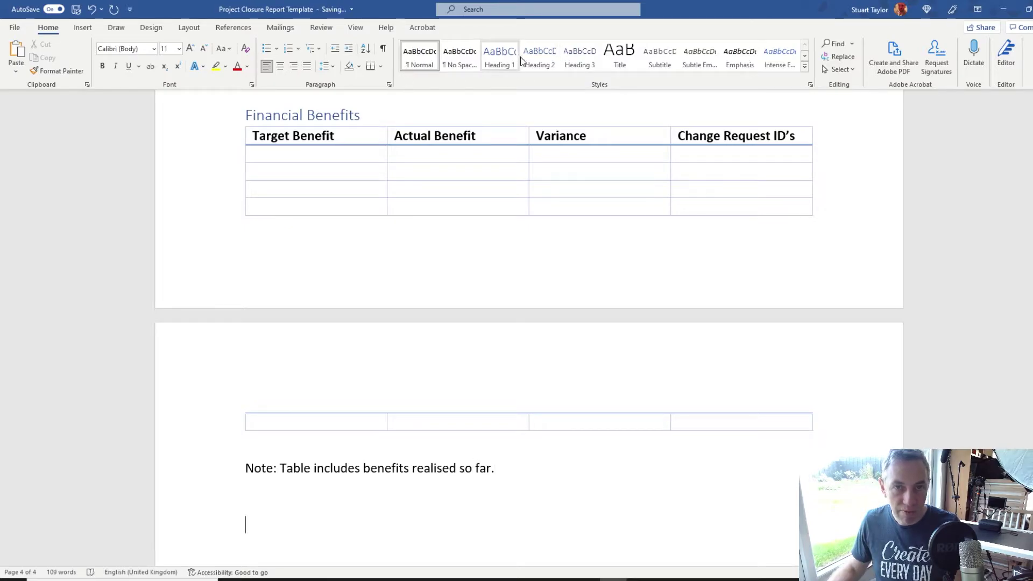
Add a "Non-Financial Benefits" heading in Heading 2 style below the benefits note
left_click(542, 57)
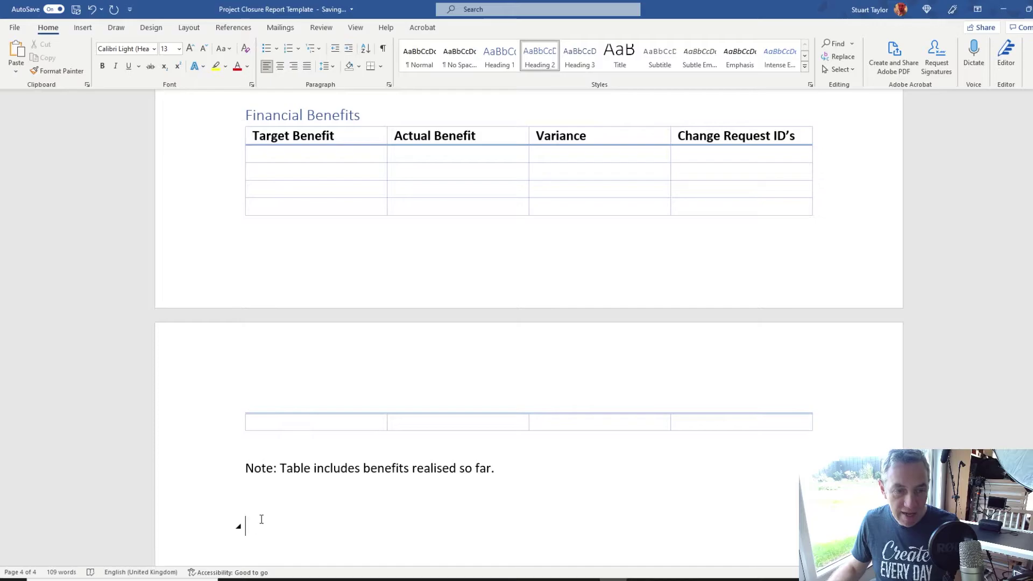
type("Non-Financial Benefits")
scroll(242, 161, "down", 1)
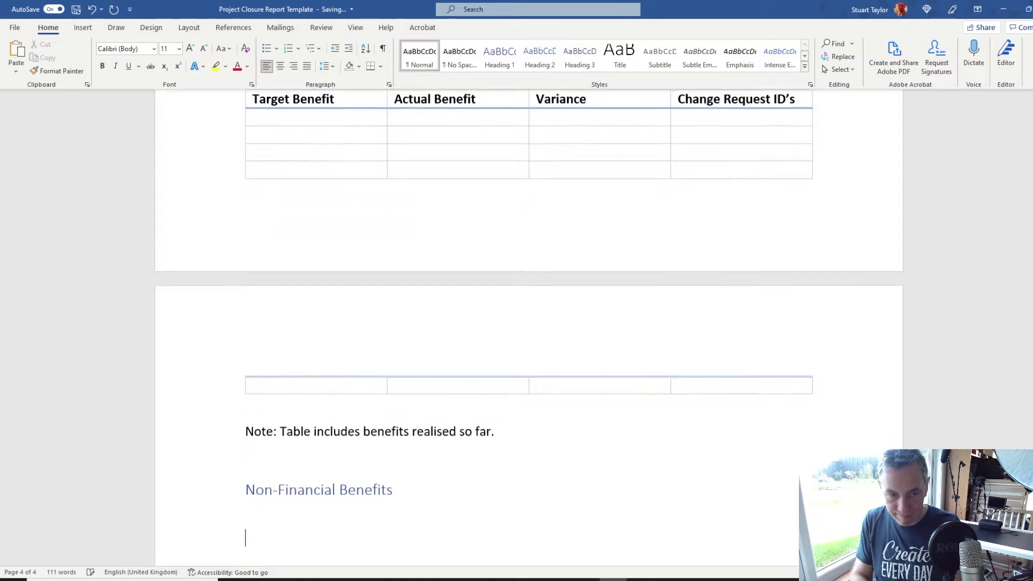
Copy the Financial Benefits table and paste it under the "Non-Financial Benefits" heading
scroll(242, 161, "up", 1)
left_click(240, 123)
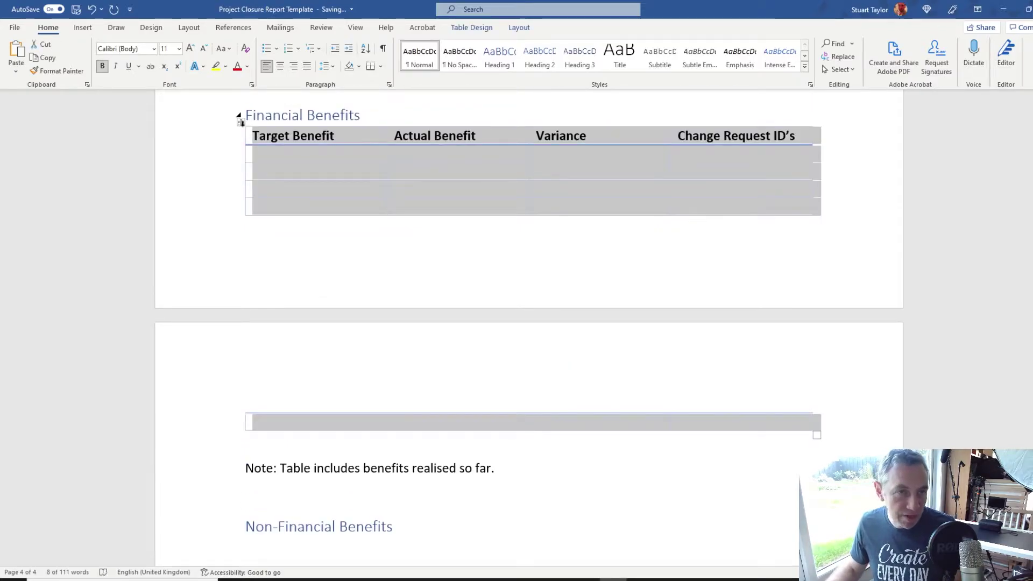
left_click(265, 545)
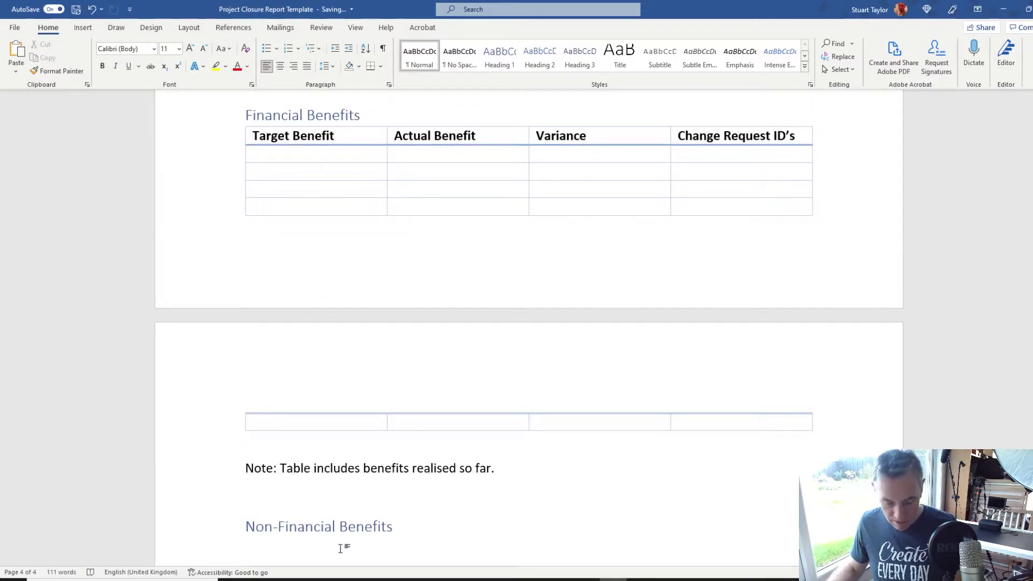
key("ctrl+v")
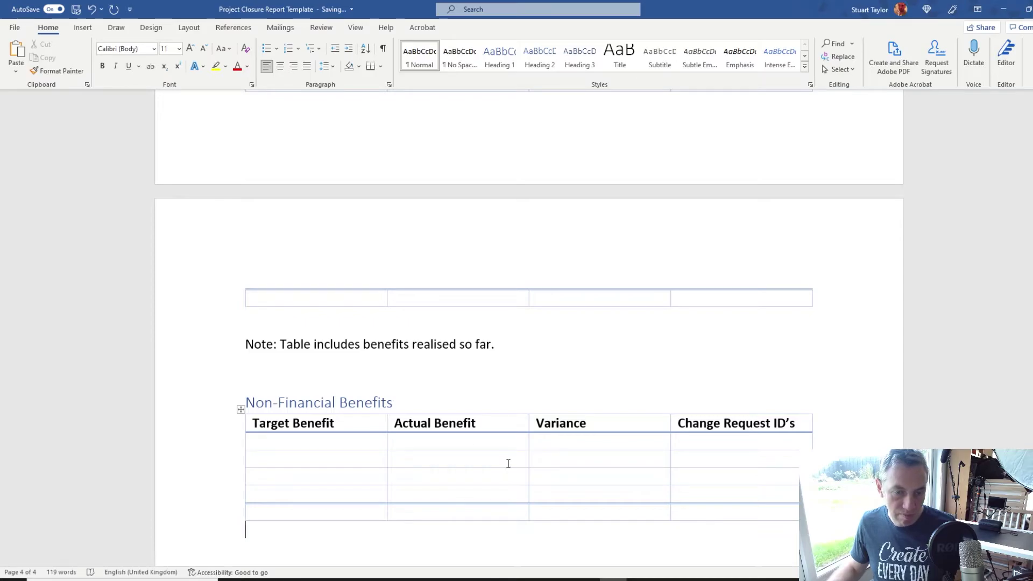
Reapply the Grid Table 1 Light - Accent 1 style to the Non-Financial Benefits table
scroll(496, 442, "up", 3)
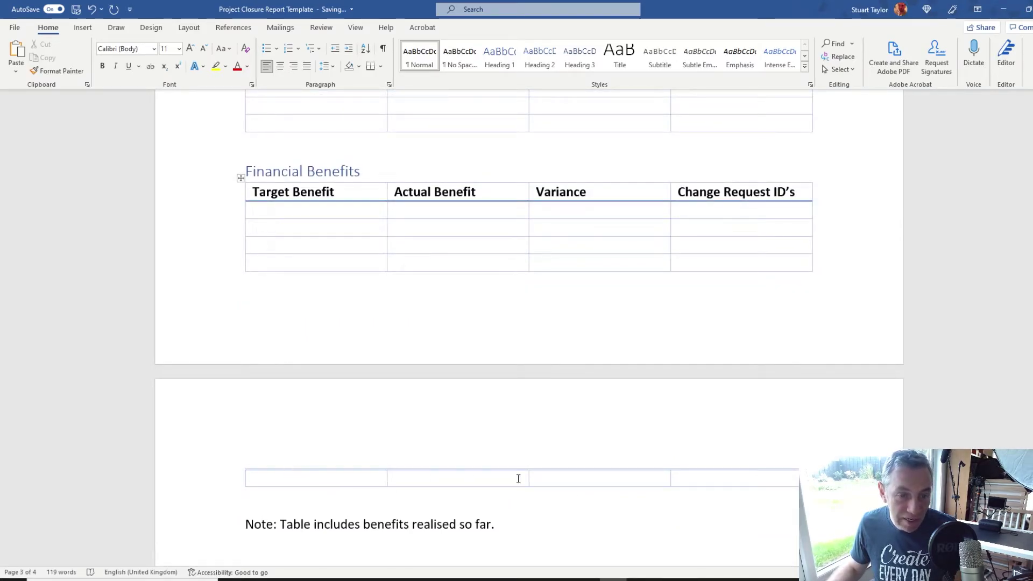
scroll(517, 441, "down", 5)
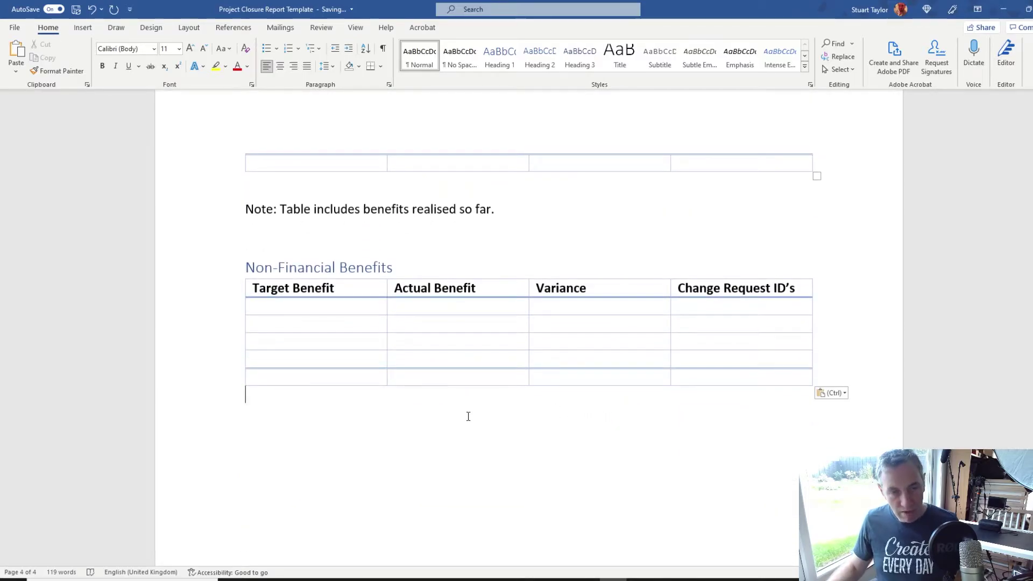
scroll(465, 417, "down", 2)
left_click(240, 141)
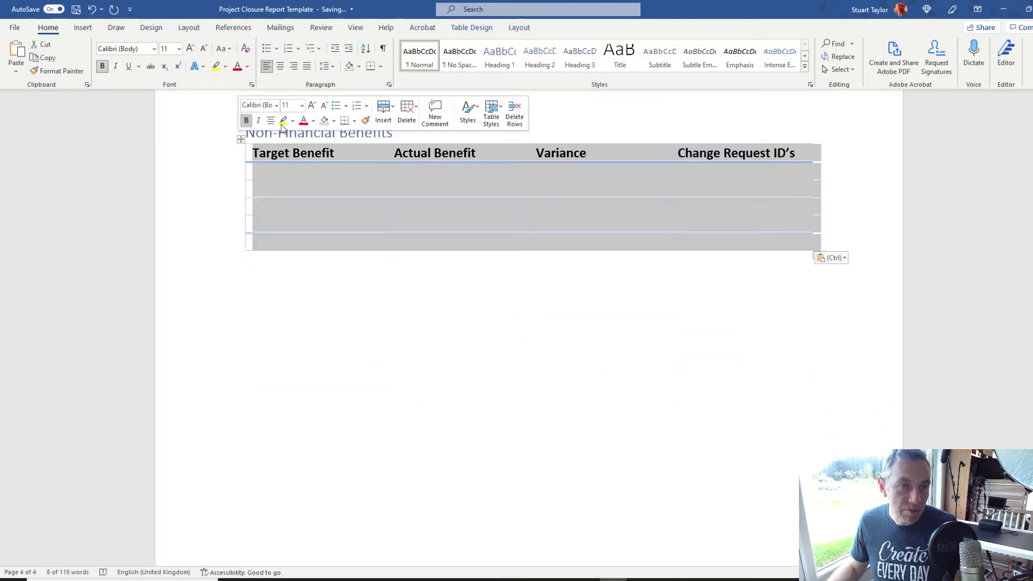
left_click(471, 27)
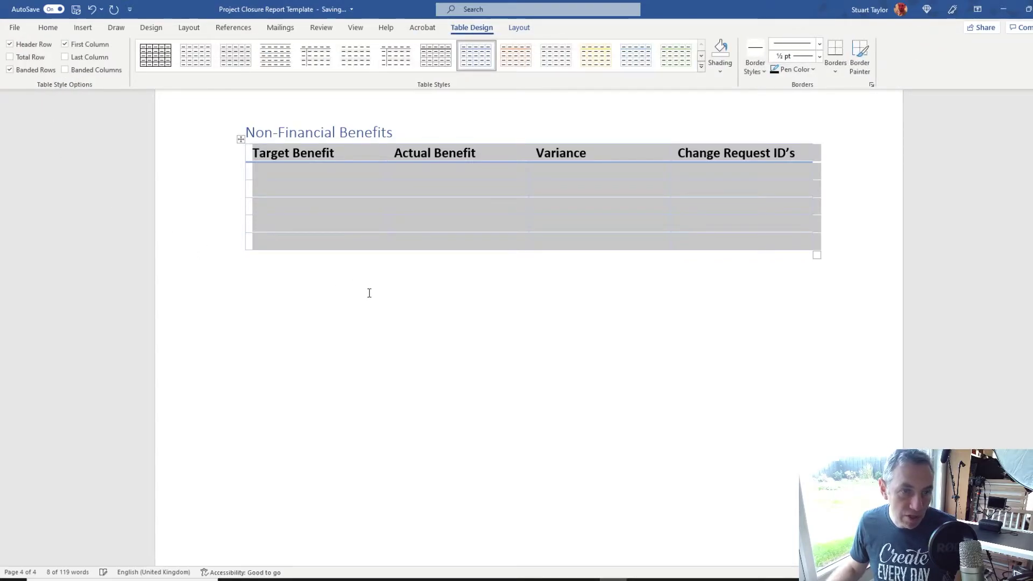
left_click(318, 176)
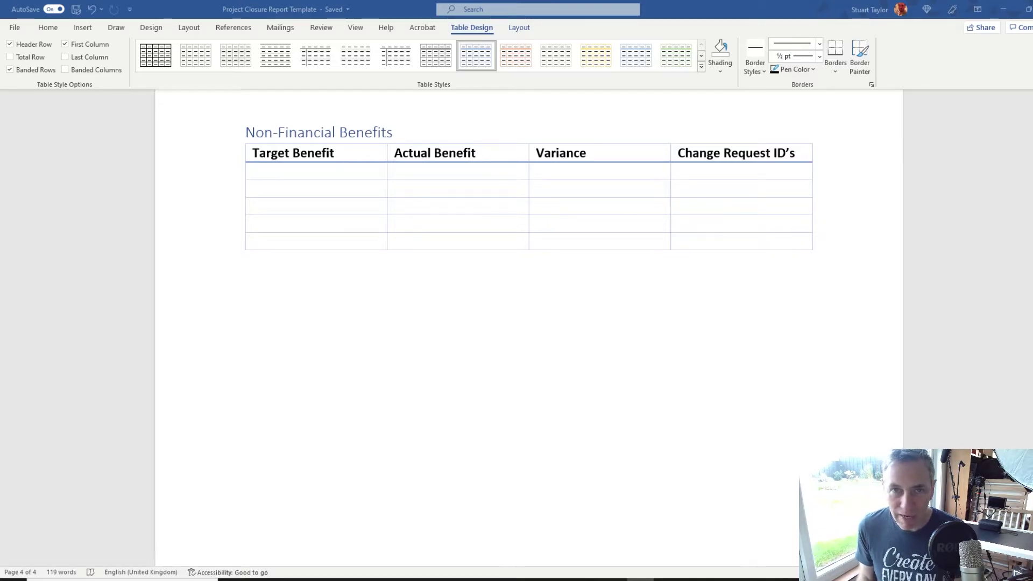
Add a "Review of the Products" heading in Heading 1 style below the Non-Financial Benefits table, with a "Quality" heading in Heading 2 style beneath it
left_click(291, 316)
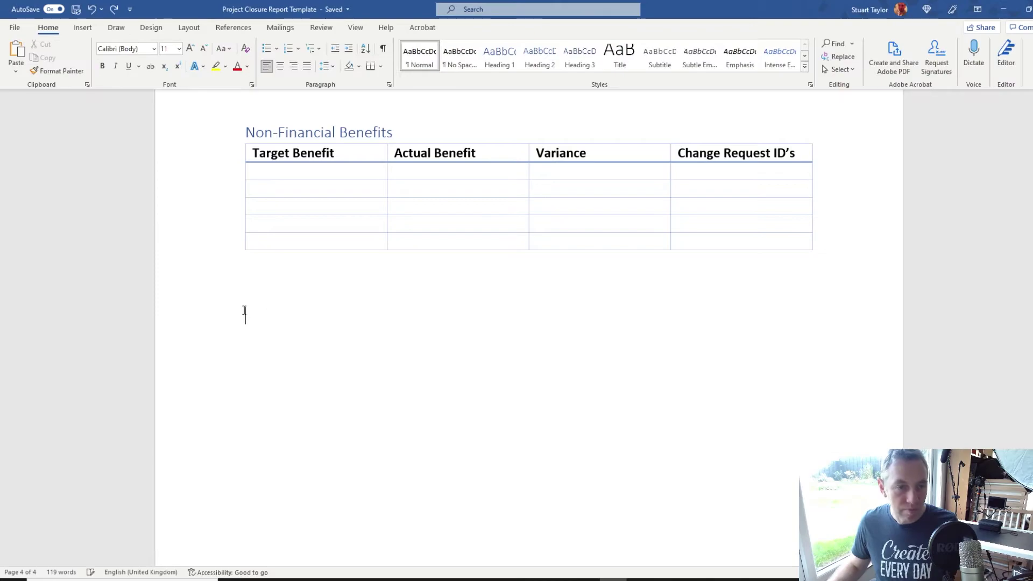
left_click(494, 56)
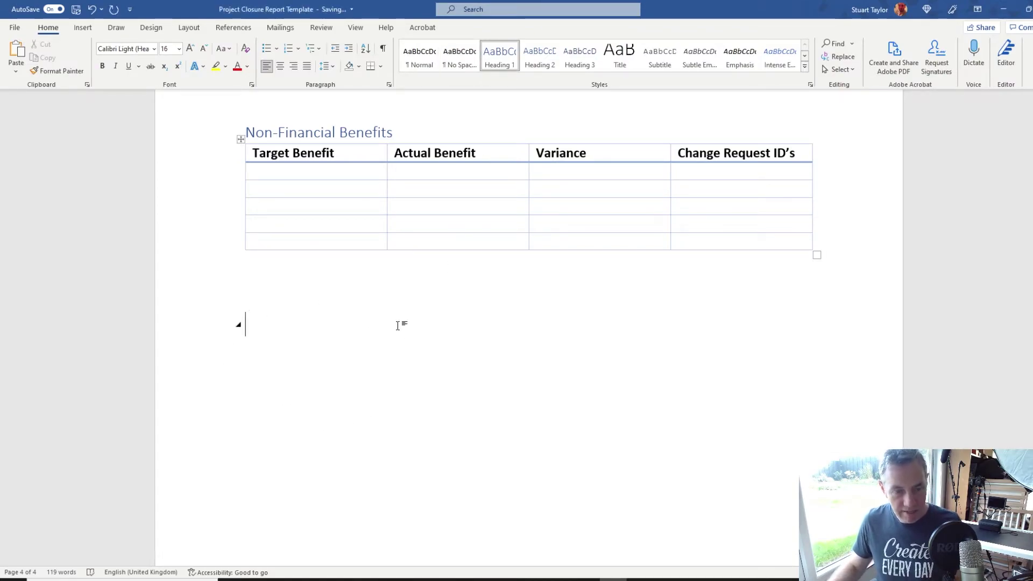
type("Review of the Products")
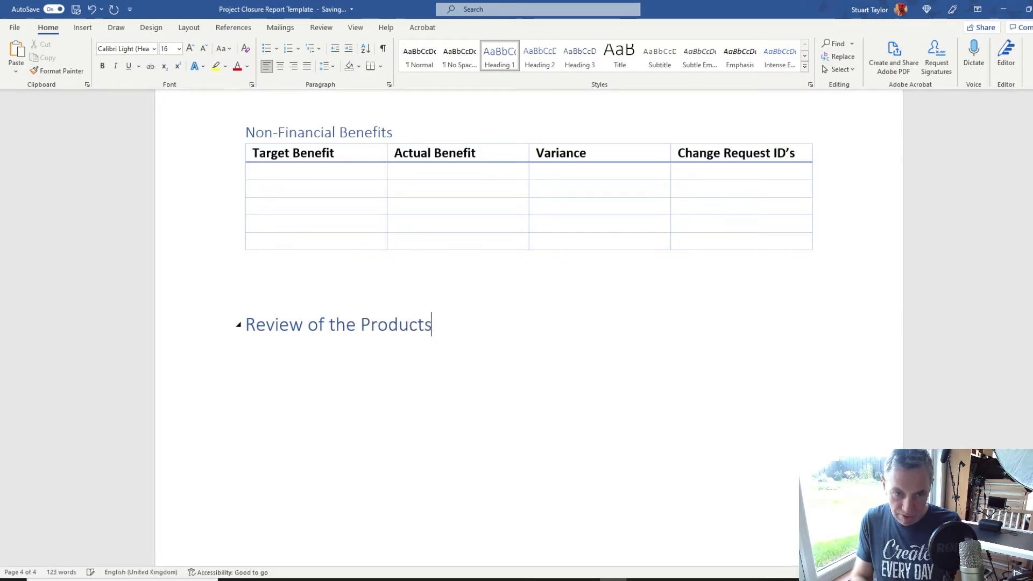
left_click(539, 54)
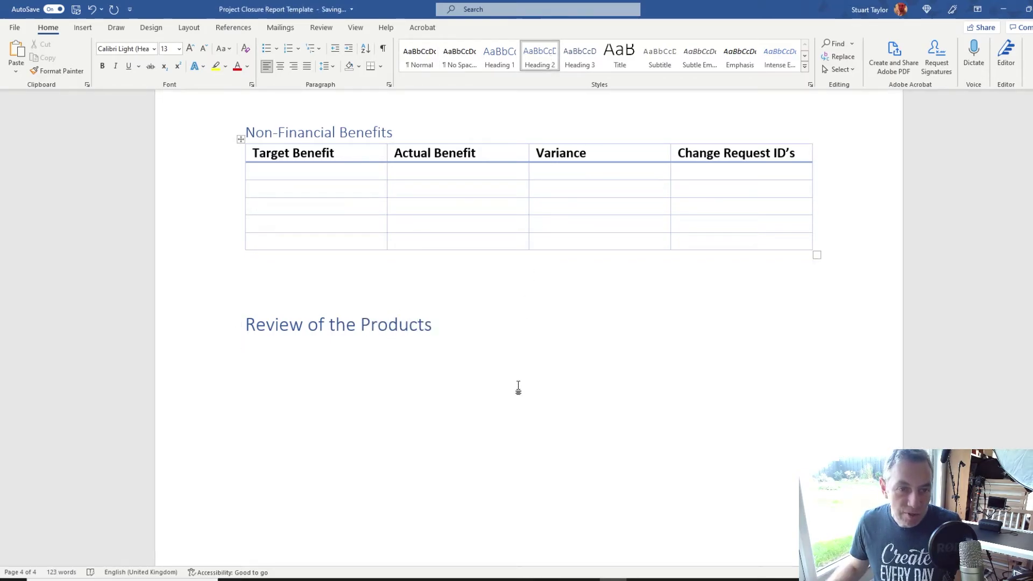
type("Quality")
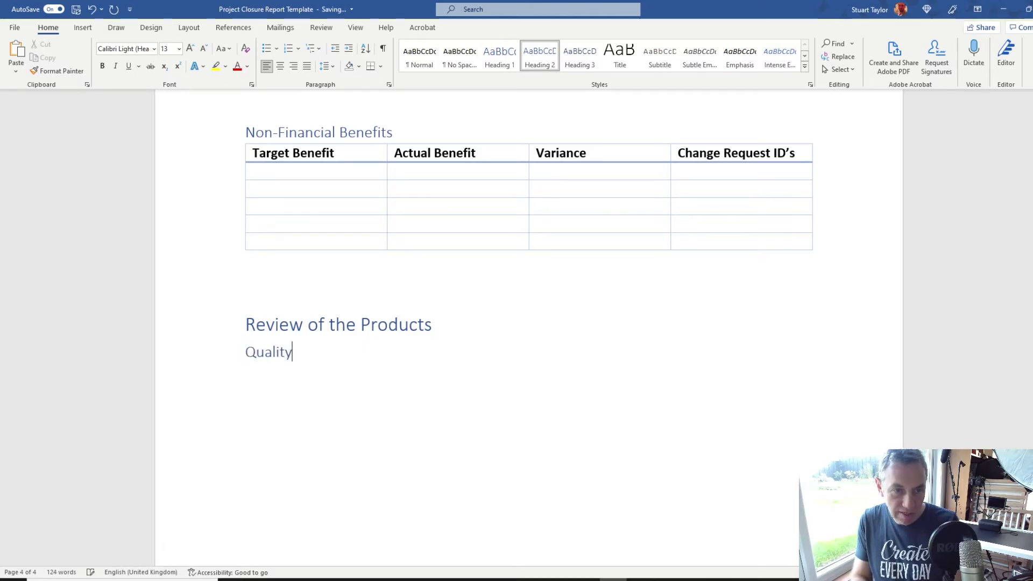
key("Return")
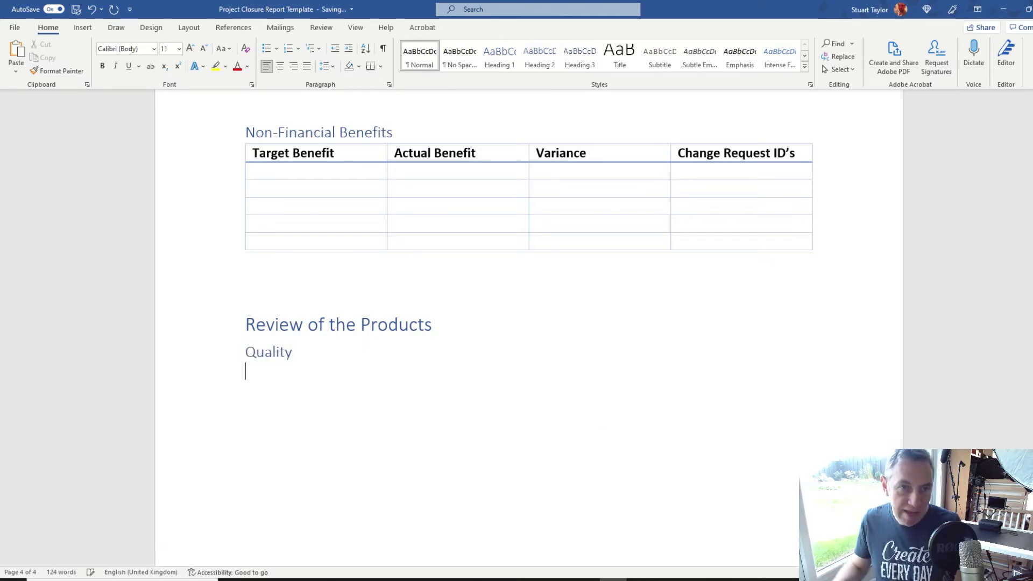
Enter "Add details of quality expectations and whether they were met. Explain any deviations." as body text under the Quality heading
type("Add de")
type("tai")
key("BackSpace")
type("ails of qu")
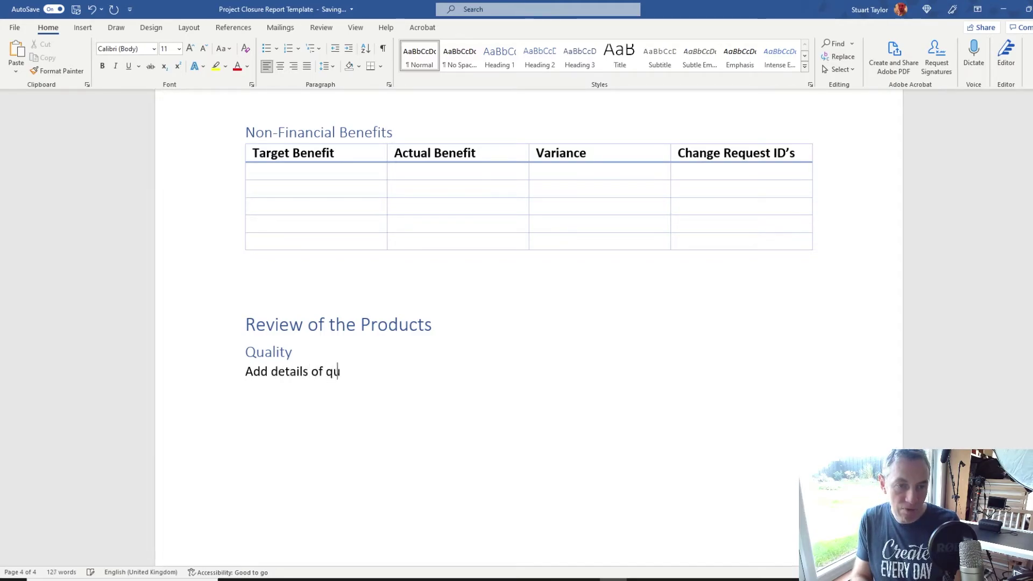
type("ality exp")
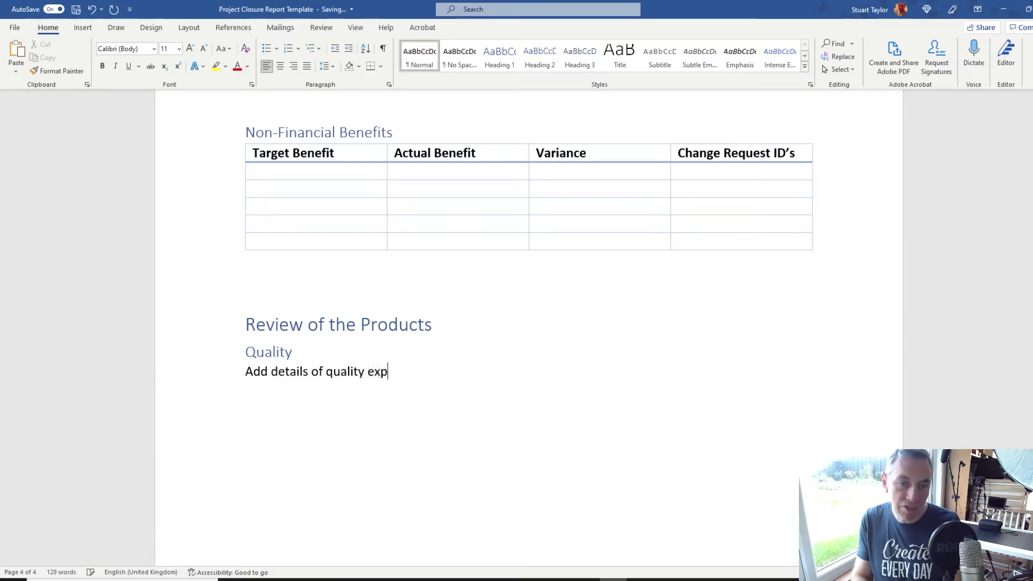
type("ectations and ")
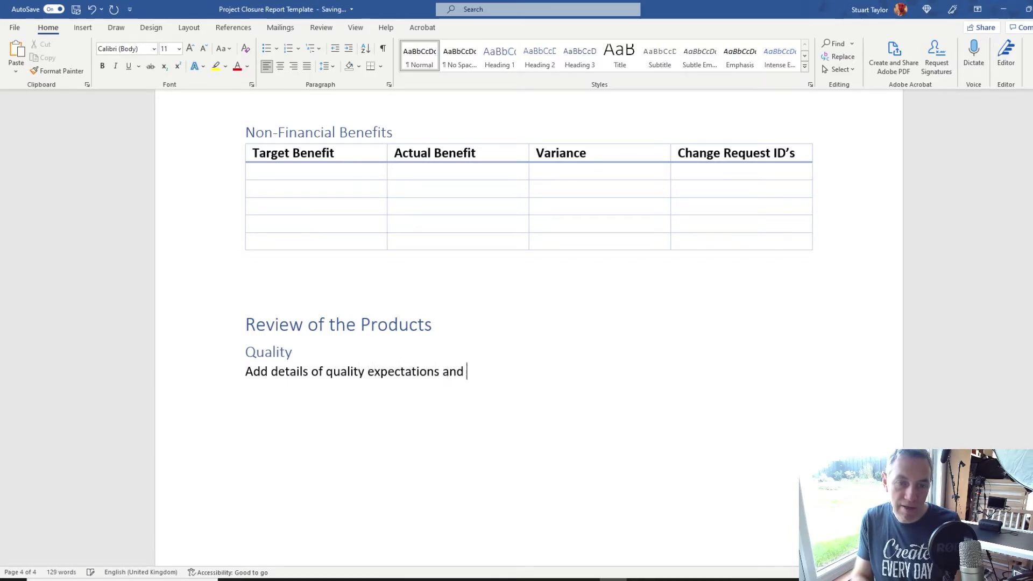
type("whether they were met.")
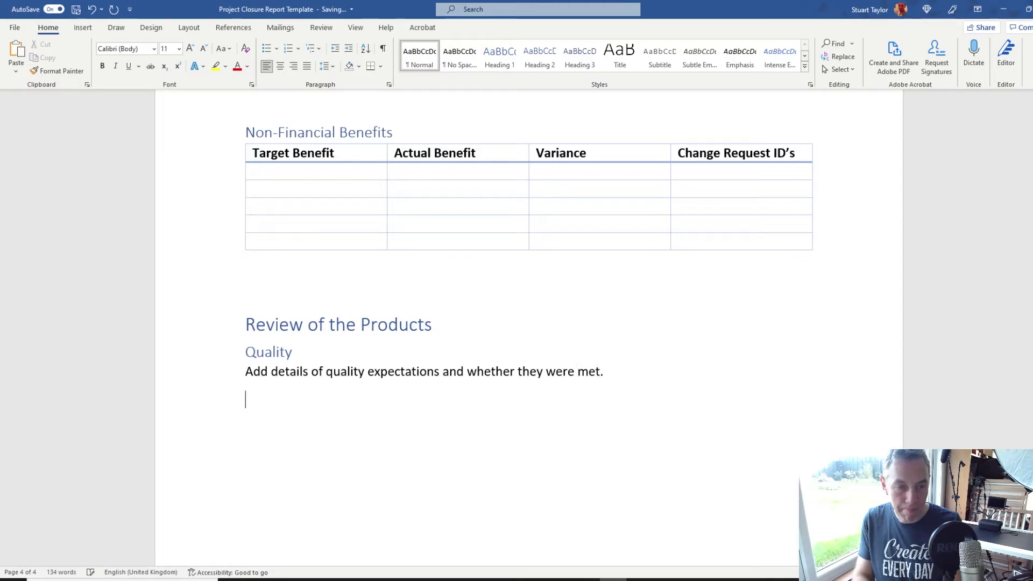
type("  Explain any ")
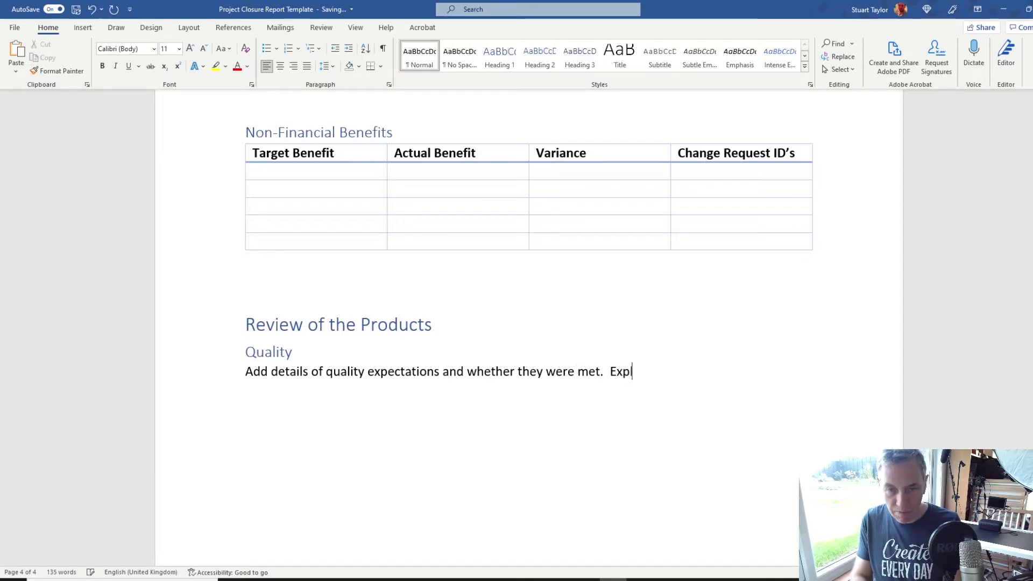
type("de")
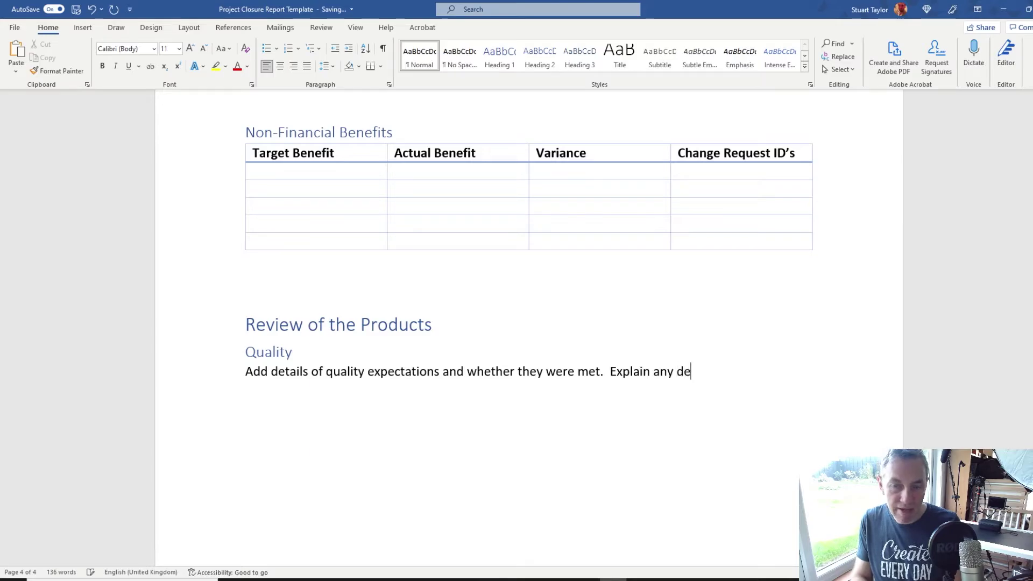
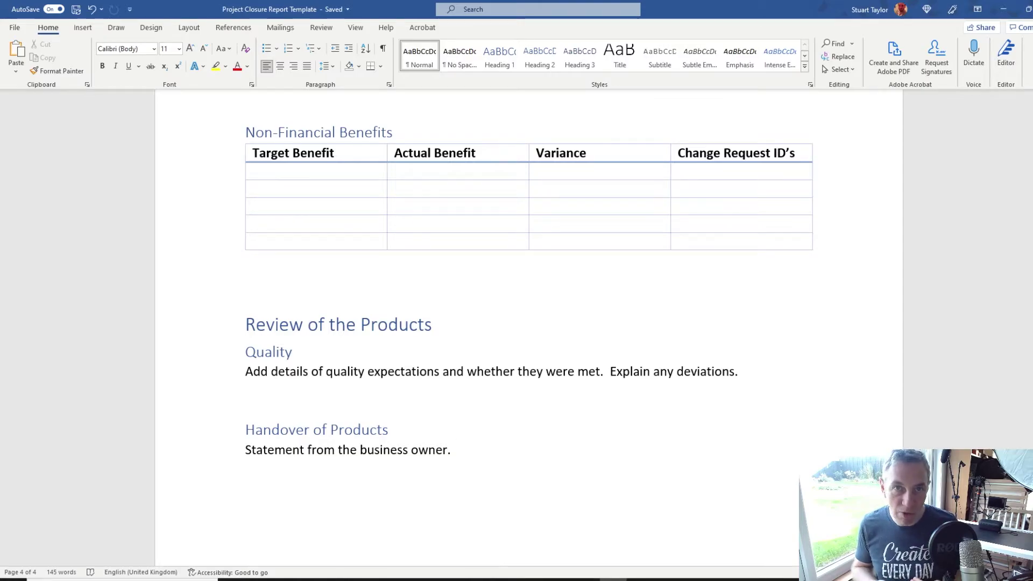
Add a "Summary of Outstanding or Follow Up Actions" heading in Heading 2 style below the business owner statement
key("Return")
key("ctrl+alt+2")
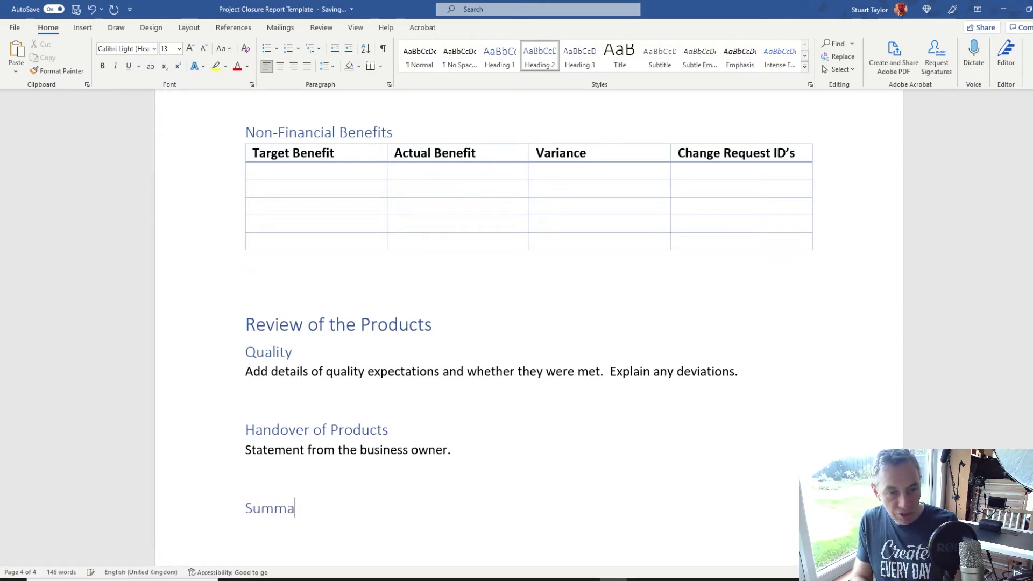
type("Summary of out")
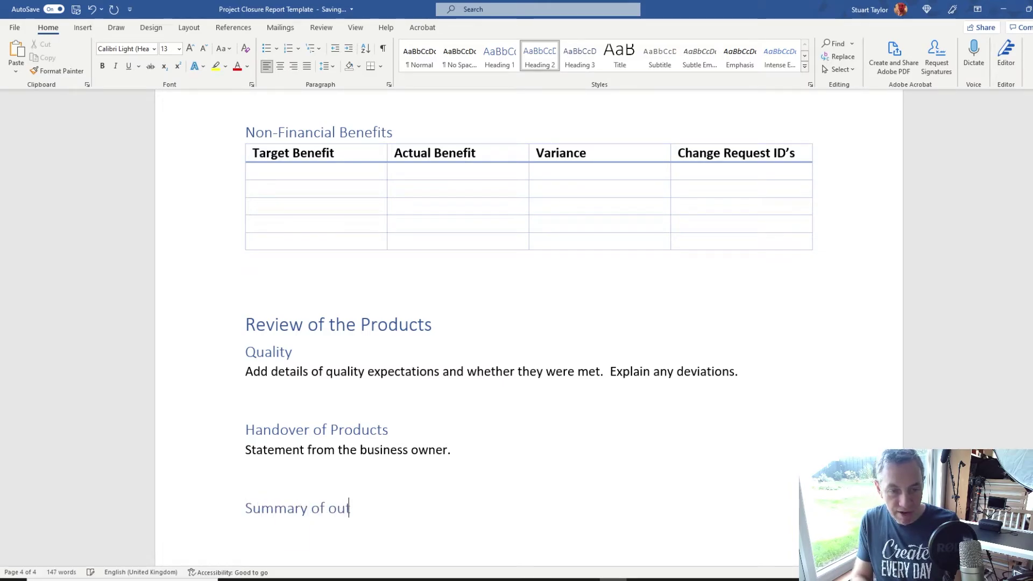
key("BackSpace")
key("BackSpace")
type("Outstanding or")
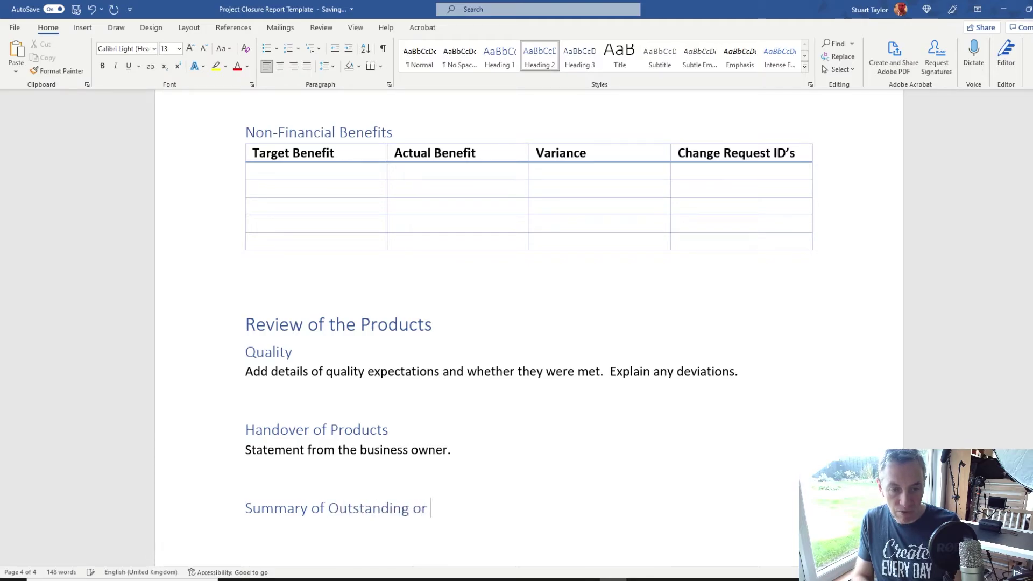
type("low Uy")
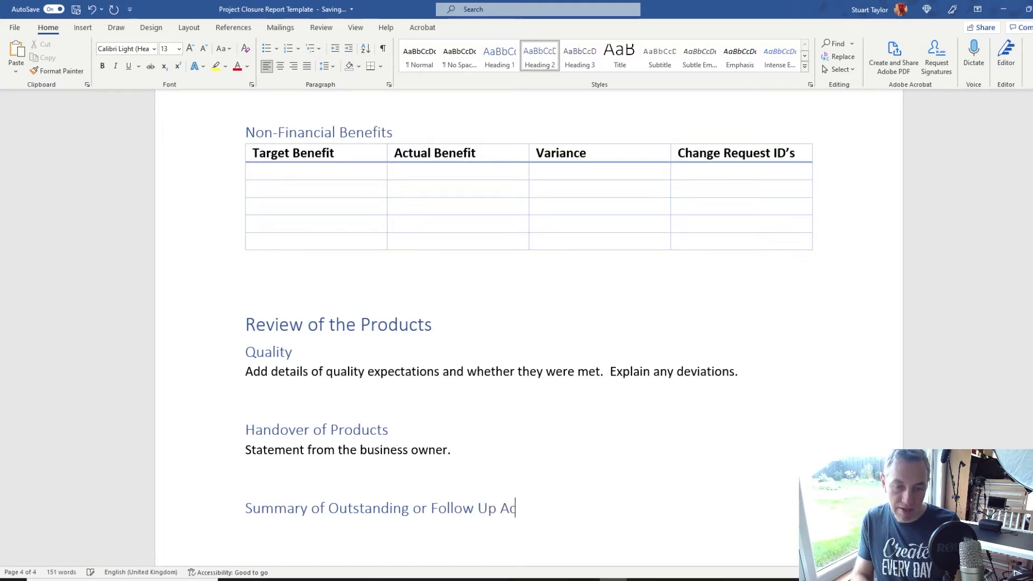
Insert a table of three columns and four rows below the follow-up actions heading and apply the Grid Table 1 Light - Accent 1 style
scroll(823, 369, "down", 3)
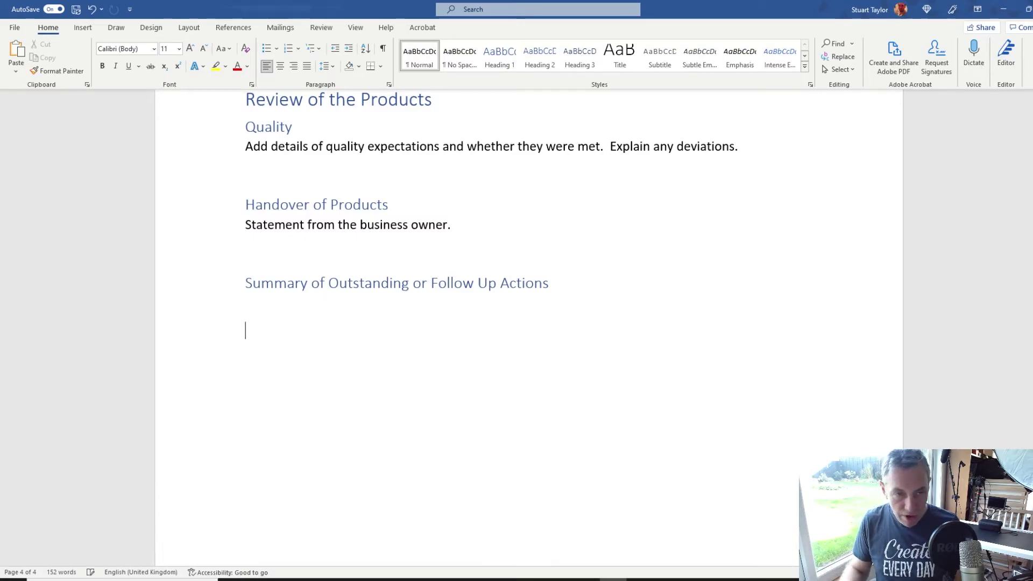
left_click(83, 27)
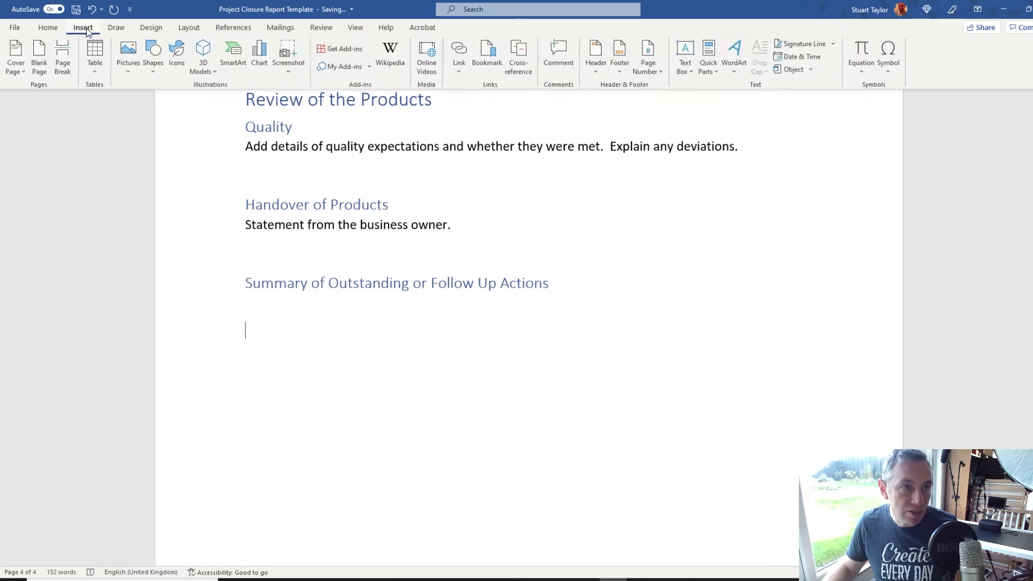
left_click(96, 60)
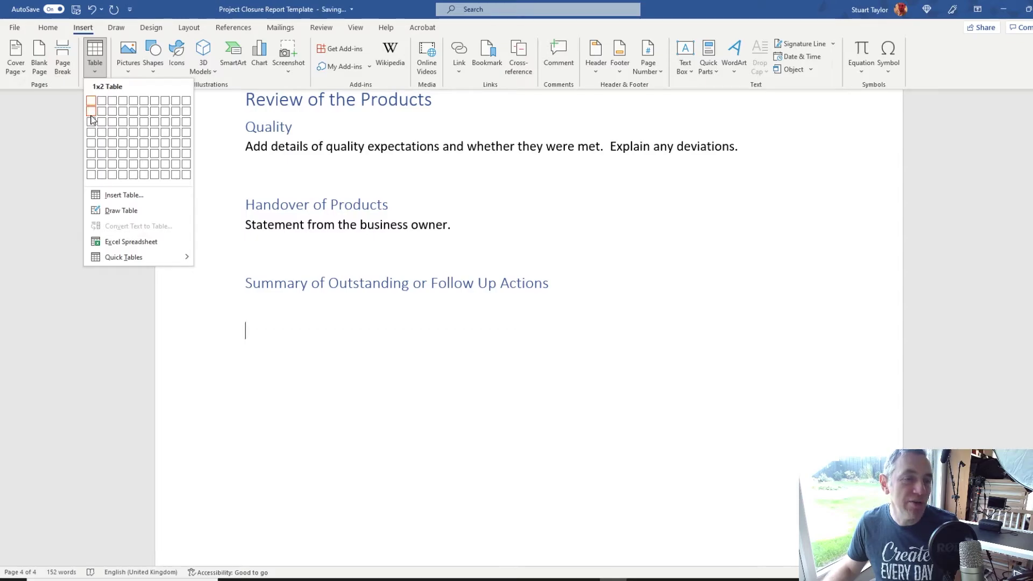
left_click(112, 133)
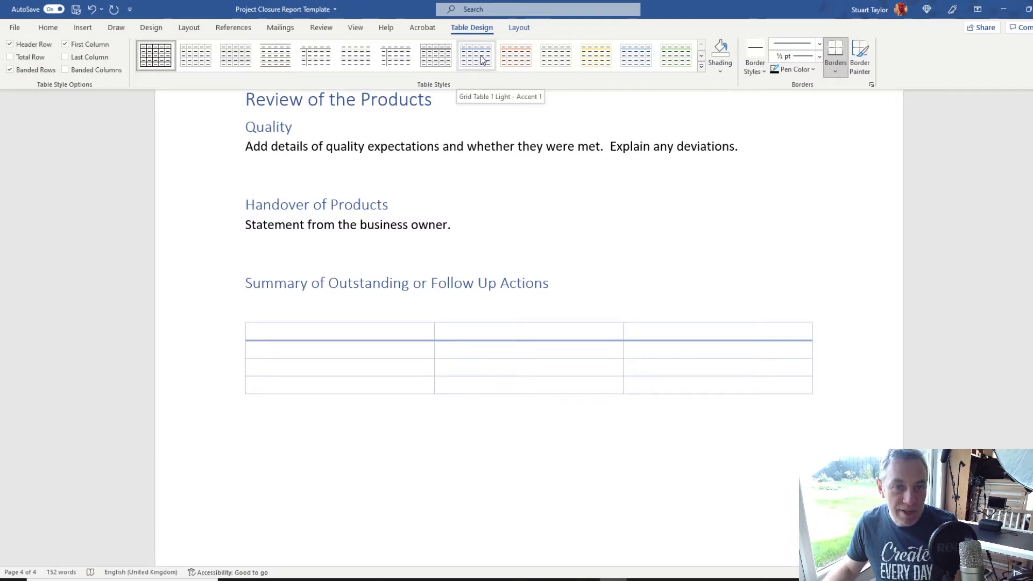
left_click(482, 59)
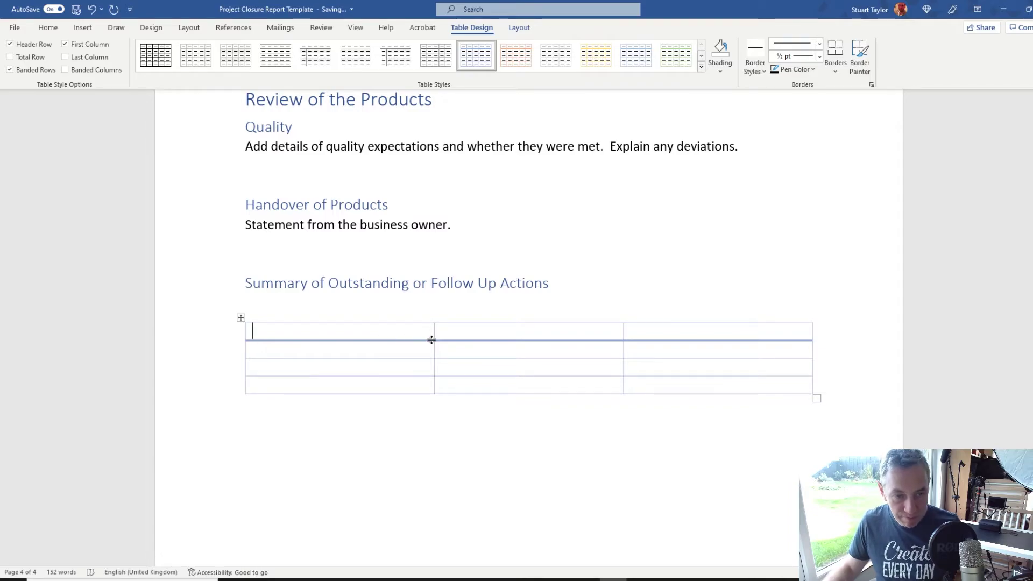
Fill the follow-up actions table's header row with "Action", "Action Owner" and "Target Date"
type("Action")
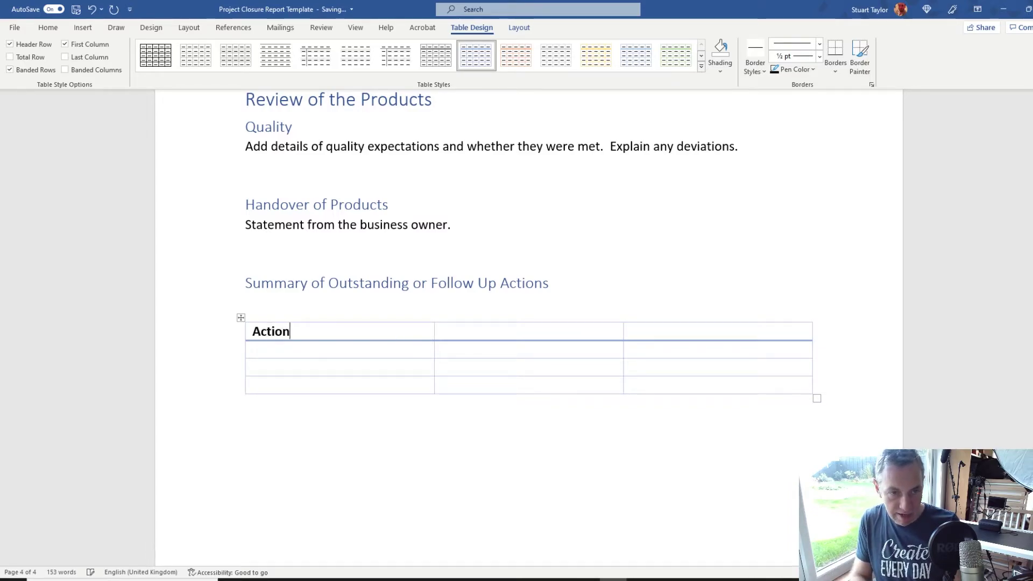
type("Action")
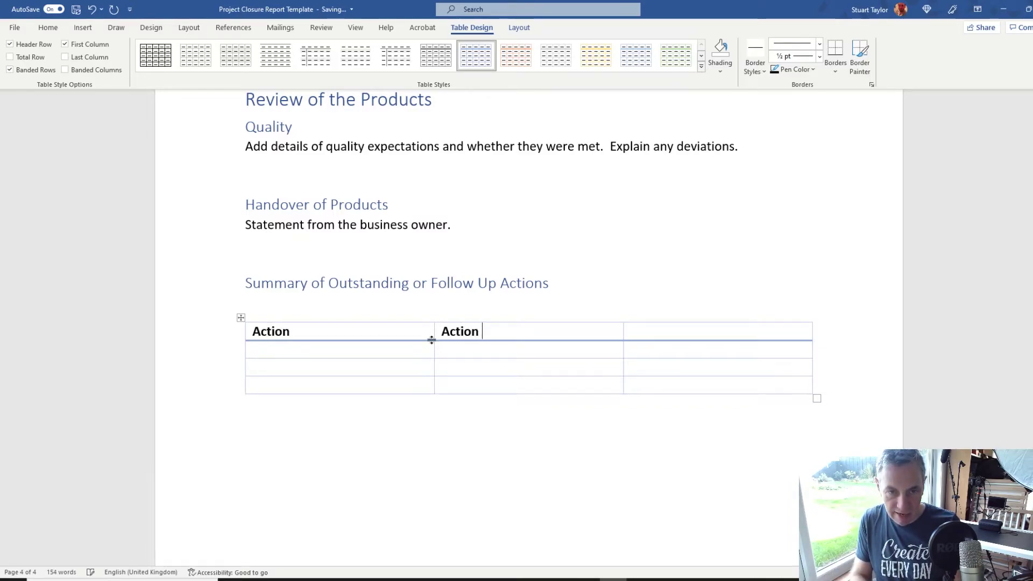
type(" Owner")
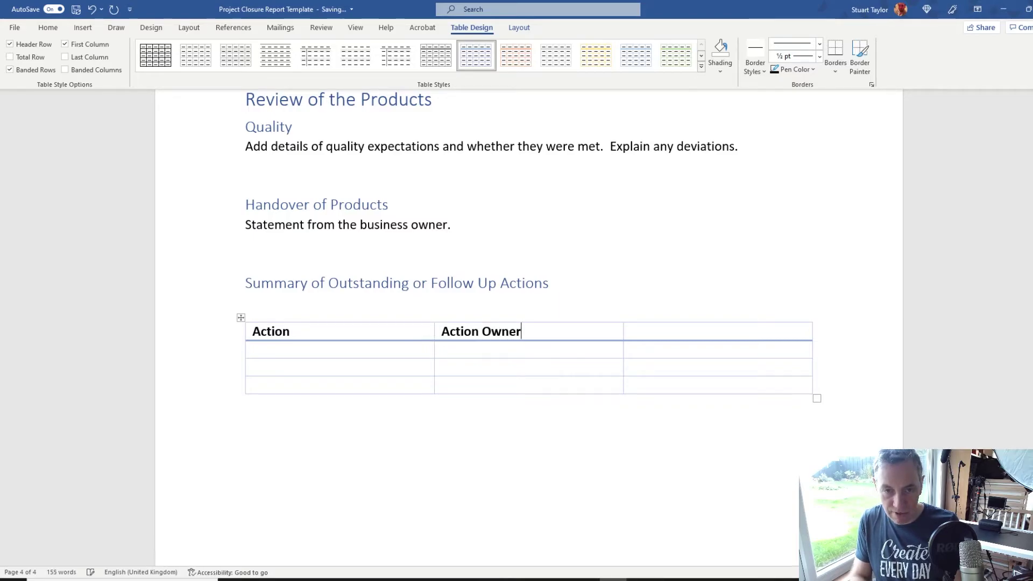
key("Tab")
type("Target ")
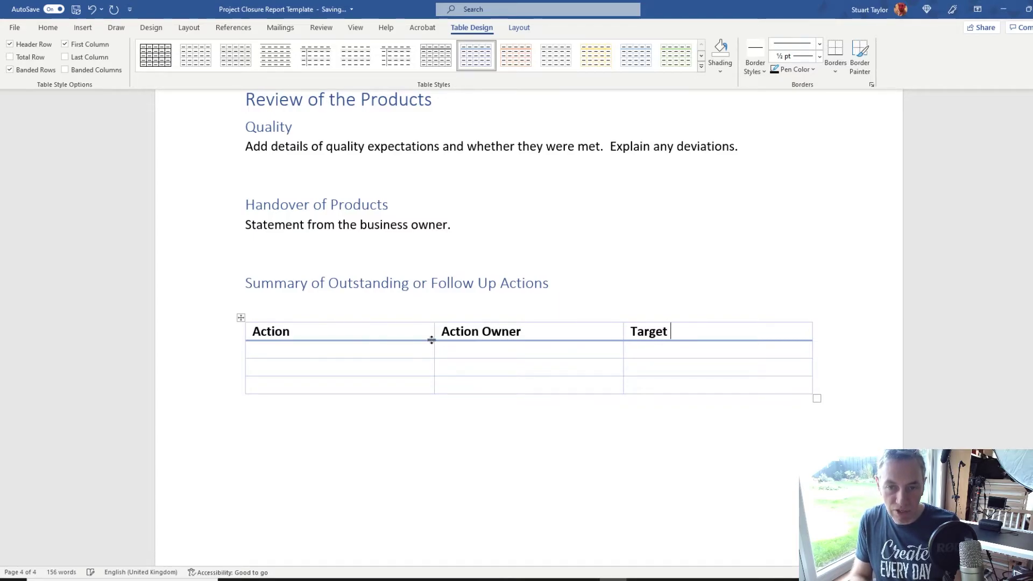
type("Date")
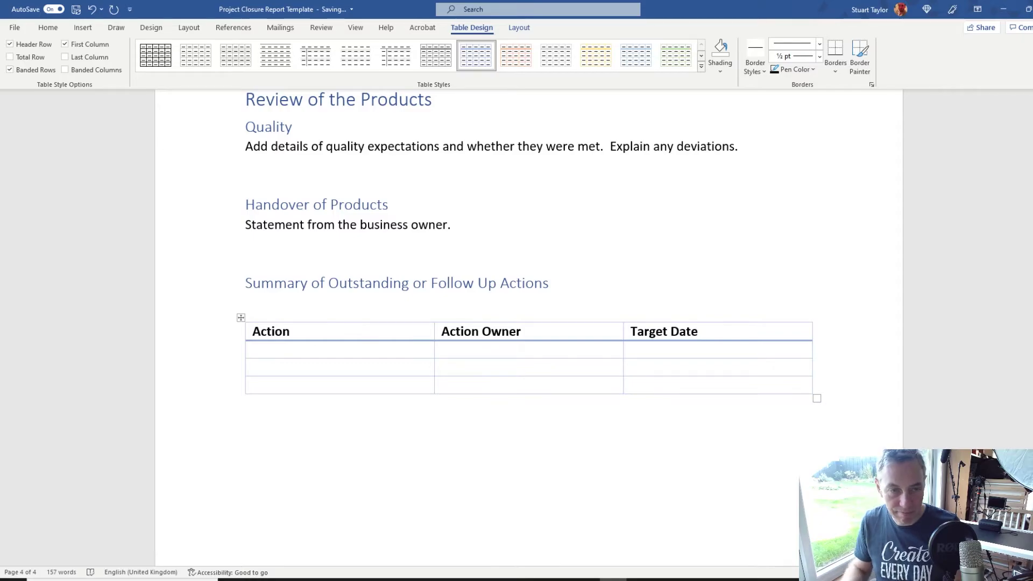
Add a "Risks and Issues" heading in Heading 1 style below the follow-up actions table
key("ctrl+End")
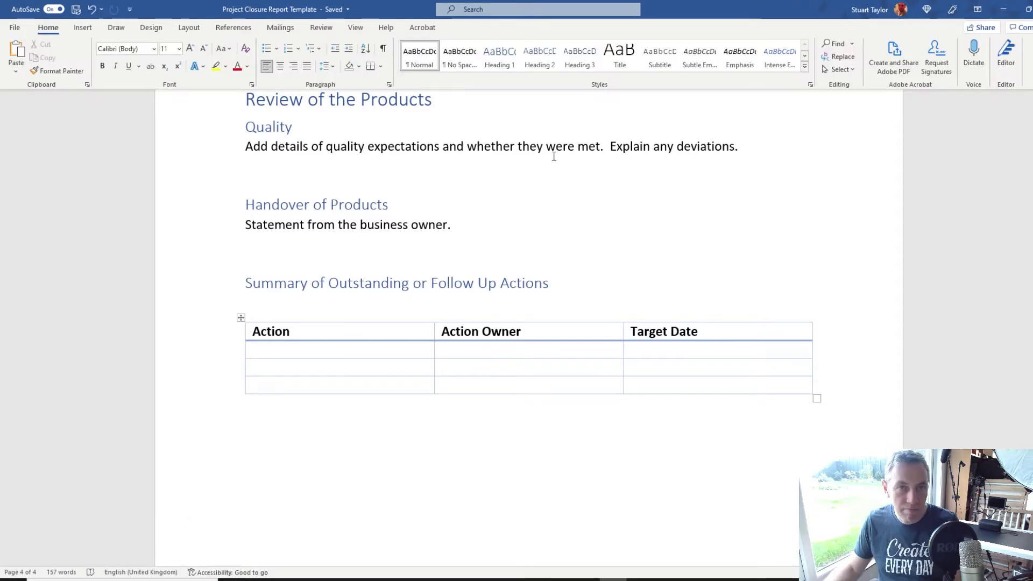
left_click(500, 61)
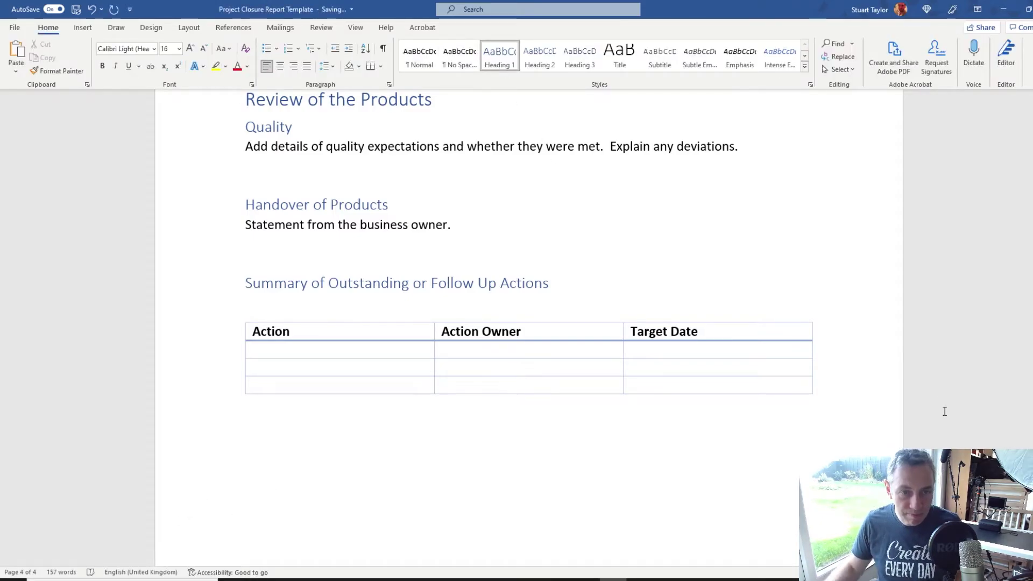
type("Risk")
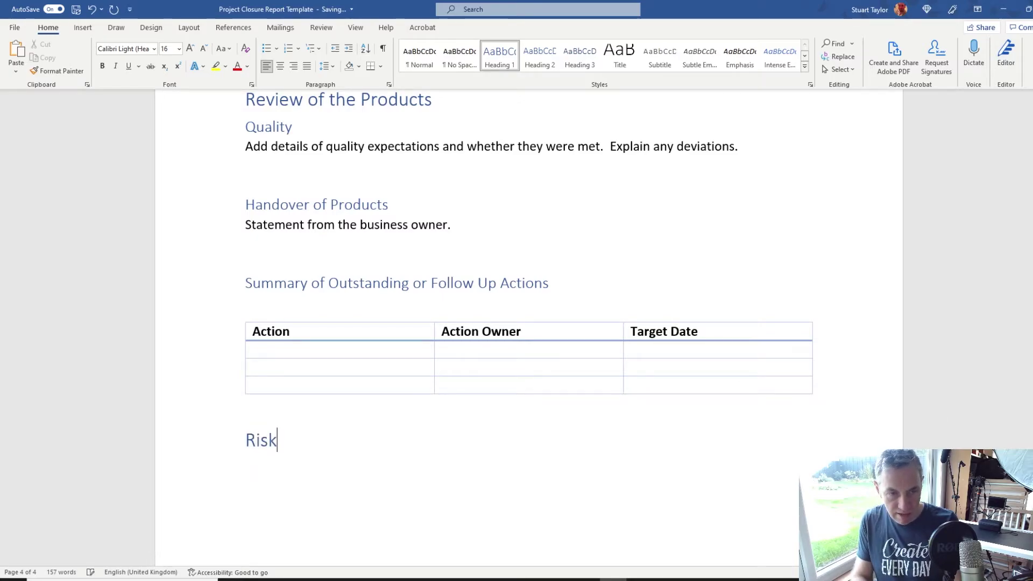
type("s and Issues")
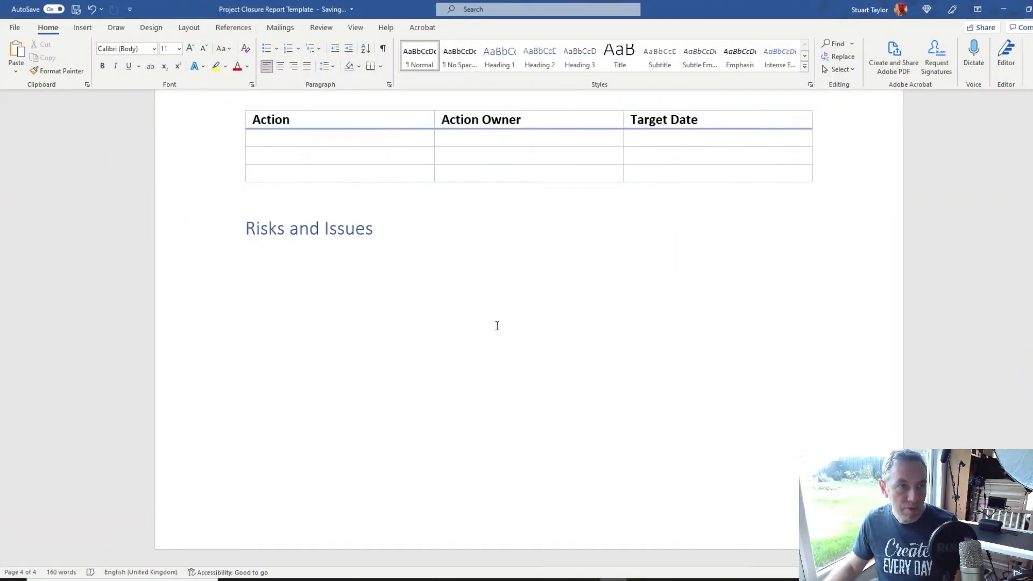
Insert a table of three columns and six rows below the Risks and Issues heading and apply the Grid Table 1 Light - Accent 1 style
left_click(83, 27)
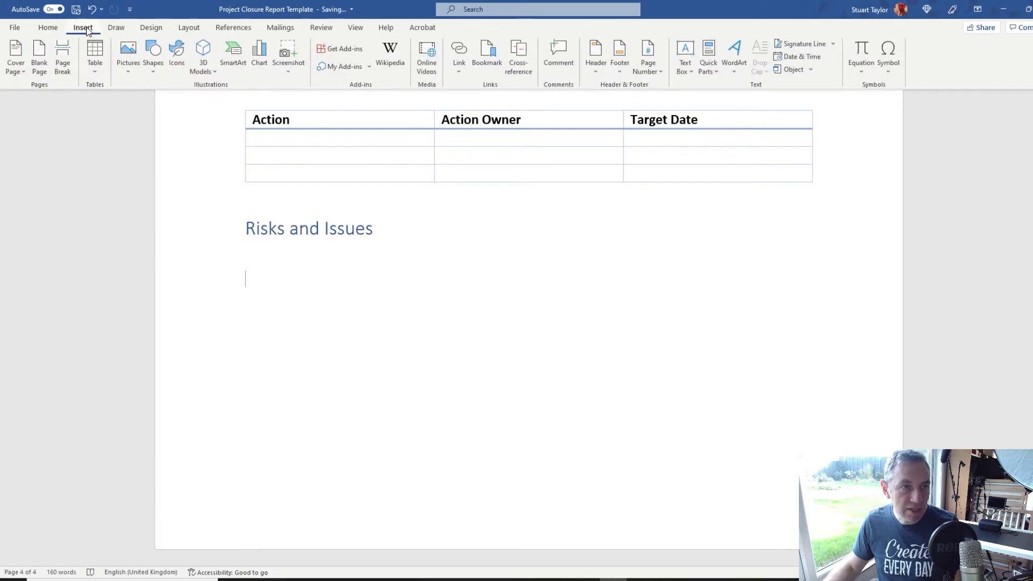
left_click(98, 72)
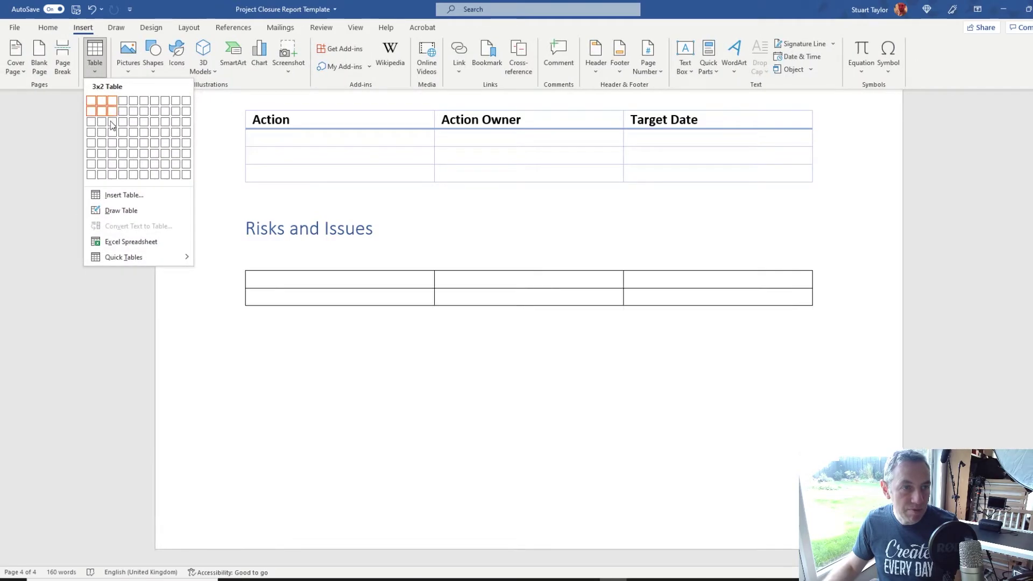
left_click(114, 153)
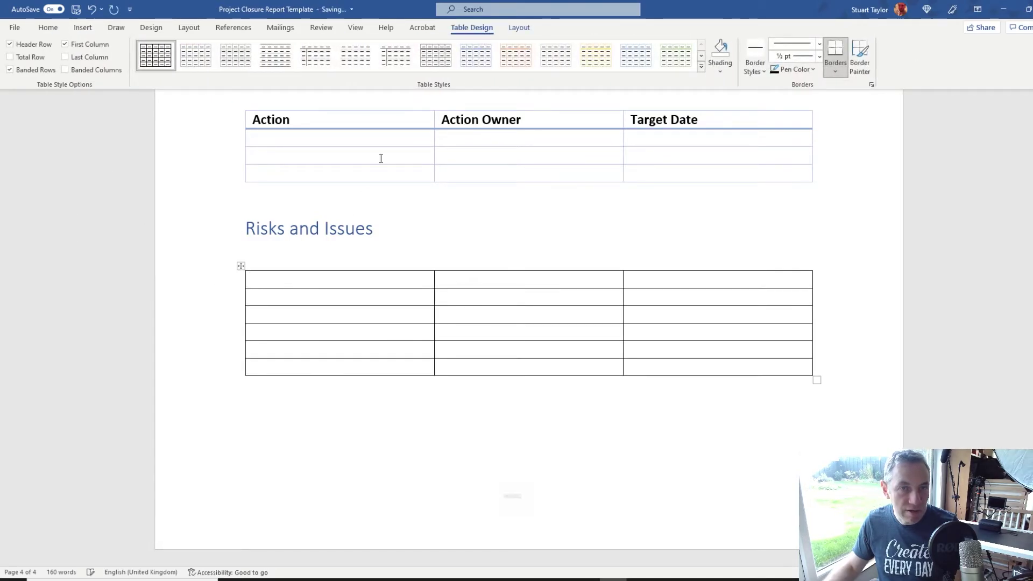
left_click(478, 62)
Fill the risks and issues table's header row with "Risk or Issue", "New Owner" and "Date Transferred"
left_click(314, 280)
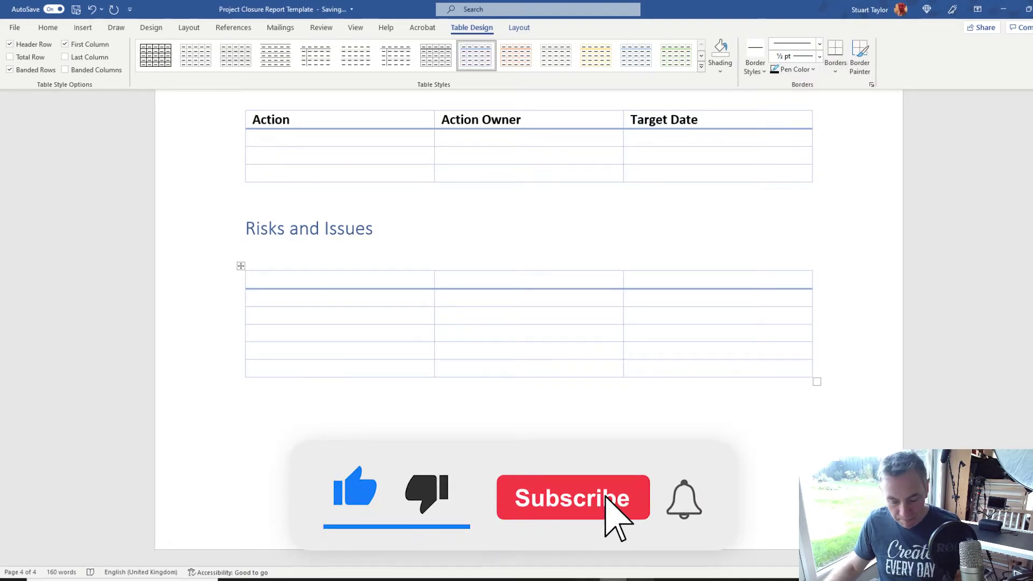
type("Risk or")
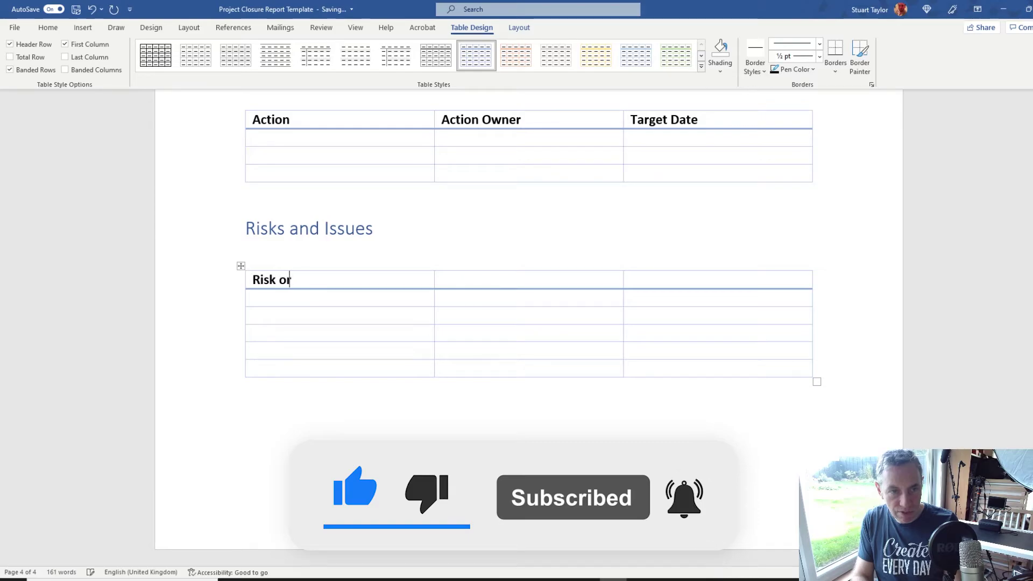
type(" Issue")
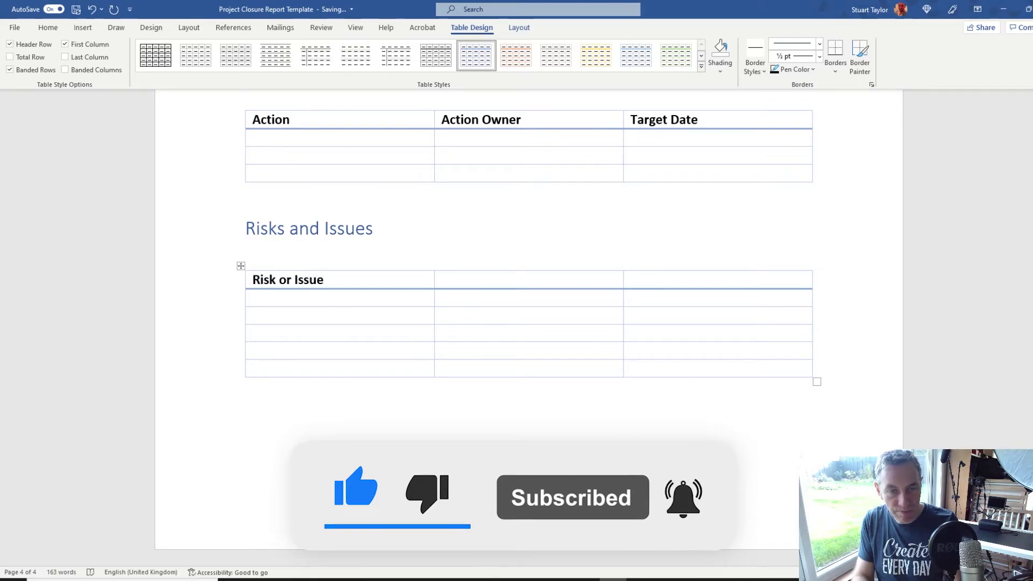
key("Tab")
type("New Own")
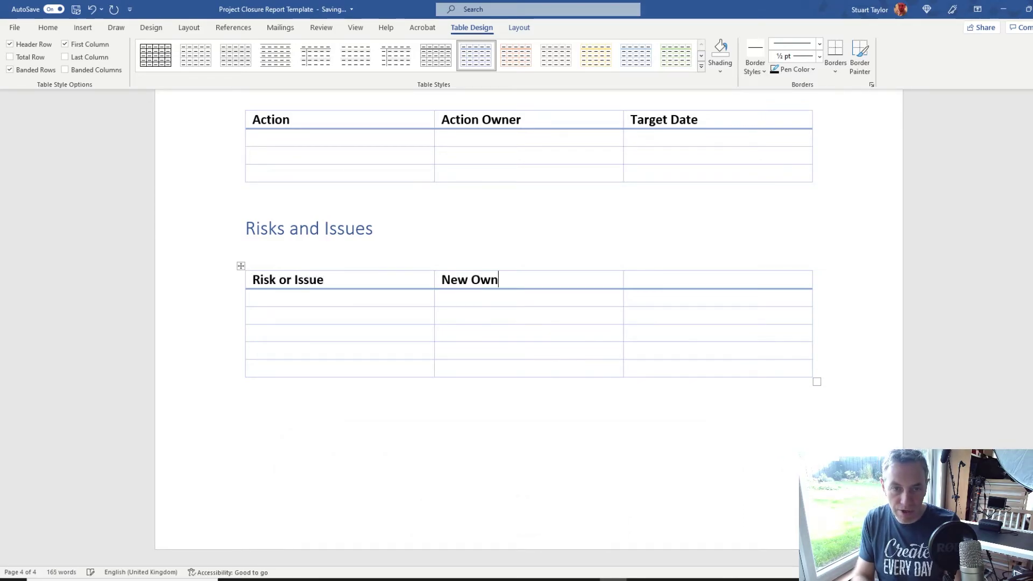
type("er")
key("Tab")
type("Dat")
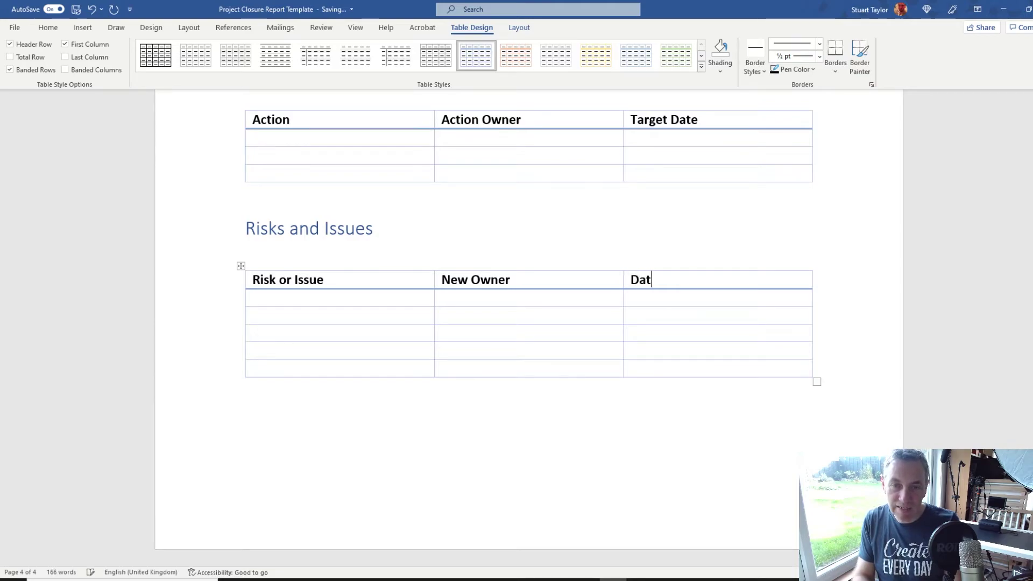
type("e Tran")
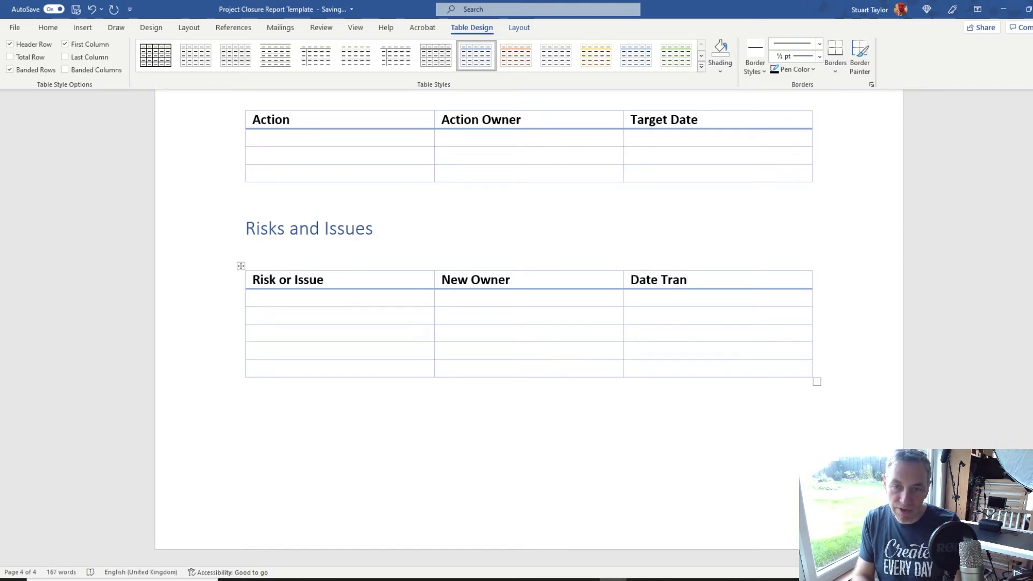
type("sferred")
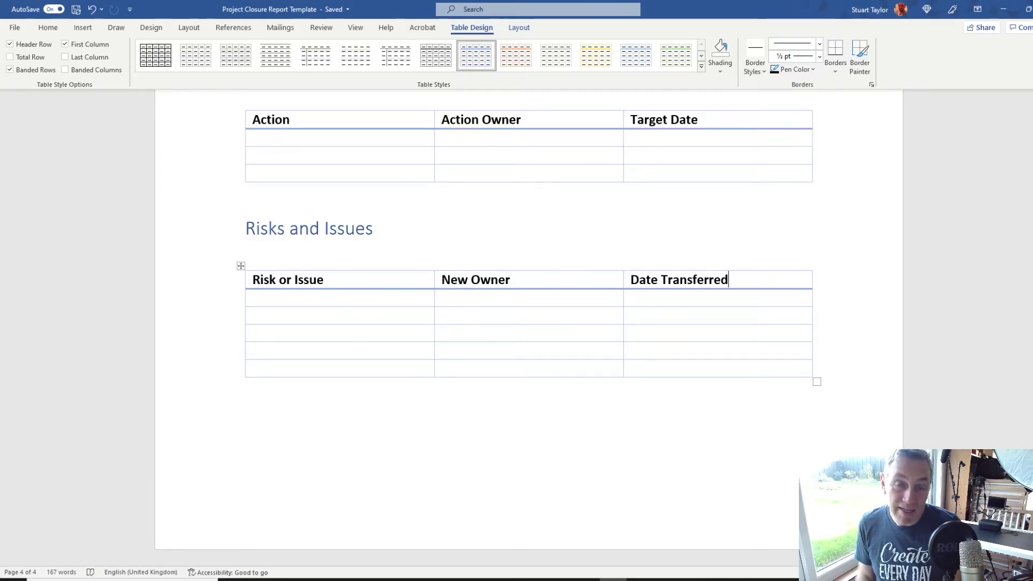
Enter "Transfer of open risks and issues." as body text between the Risks and Issues heading and its table
left_click(283, 267)
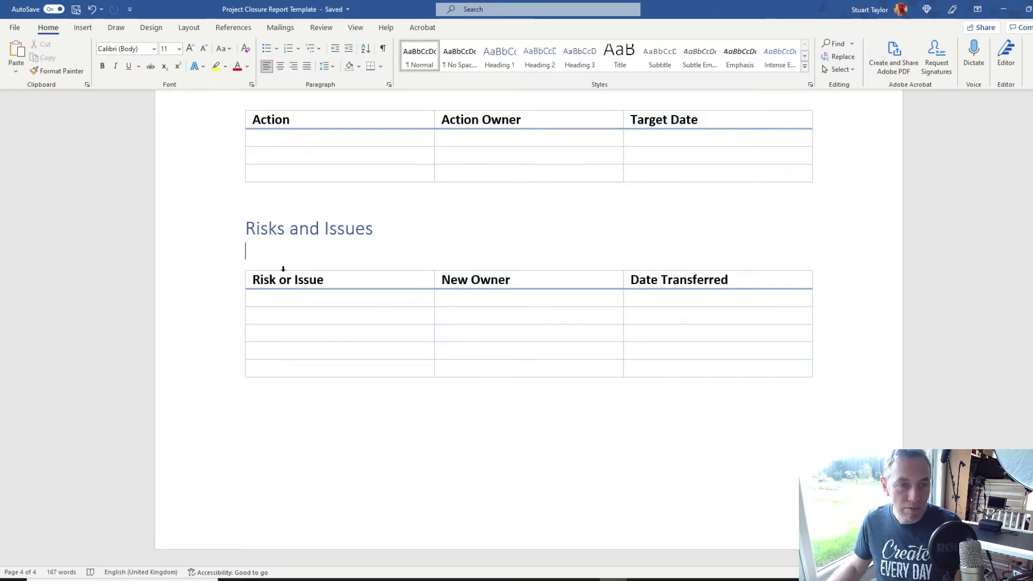
type("Tra")
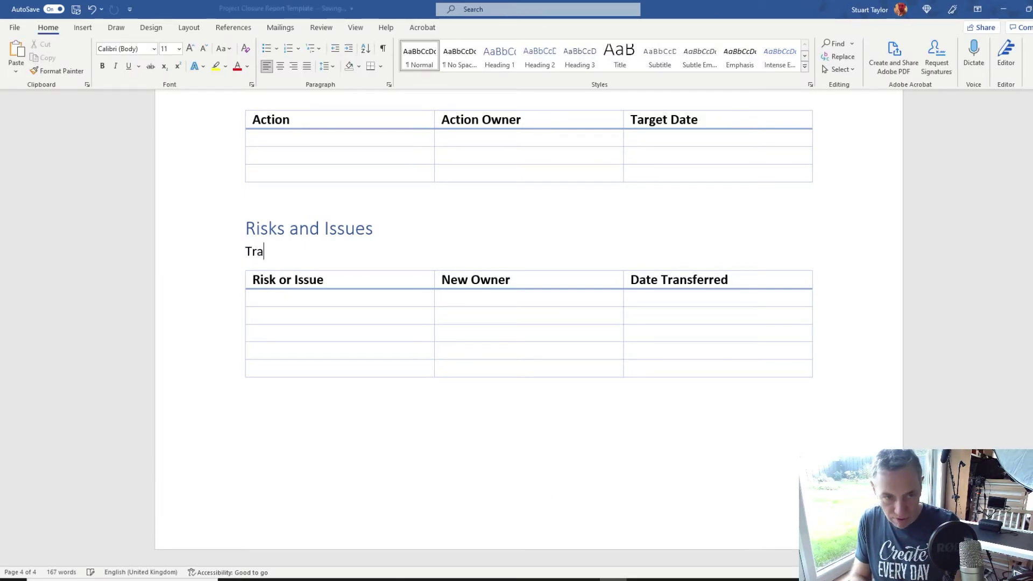
type("nsfer of ")
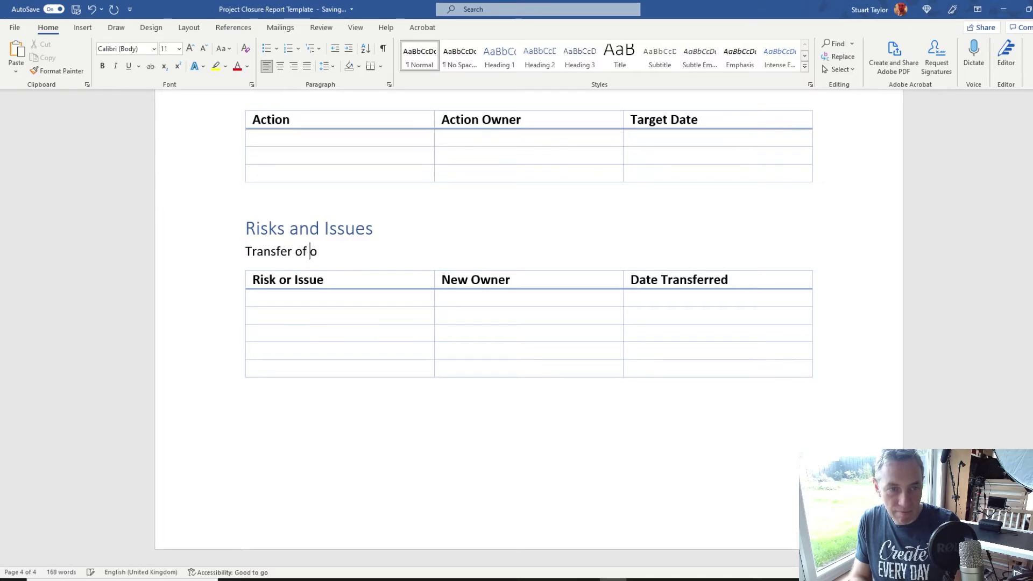
type("open risks a")
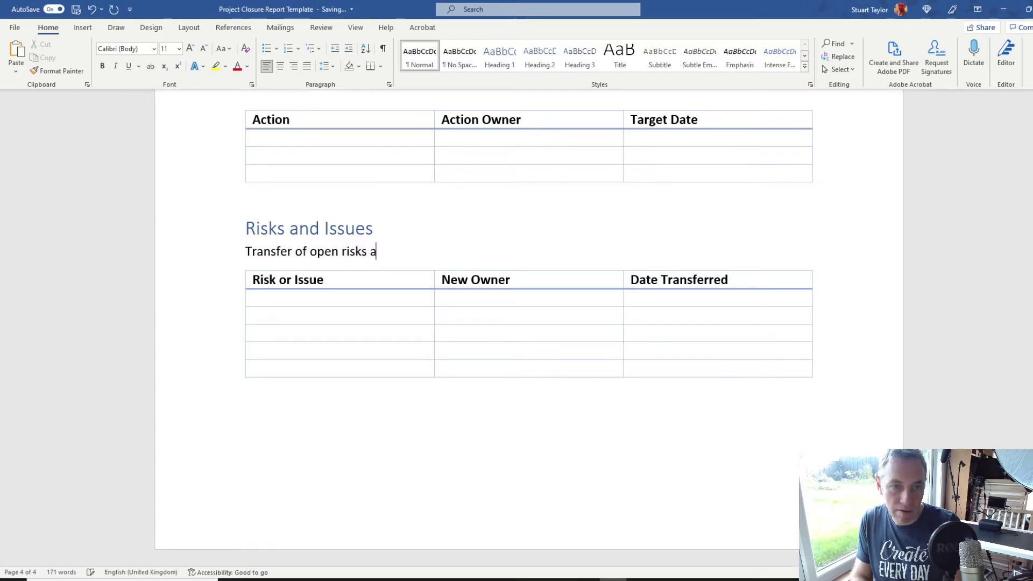
type("nd issues.")
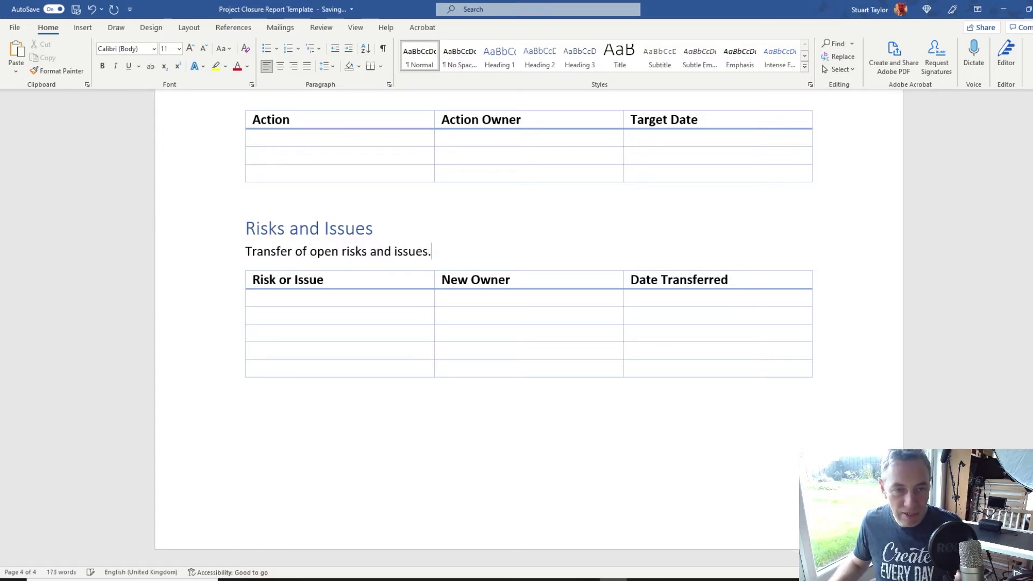
Add a "Key Lessons Learned" heading in Heading 1 style below the risks and issues table
left_click(499, 60)
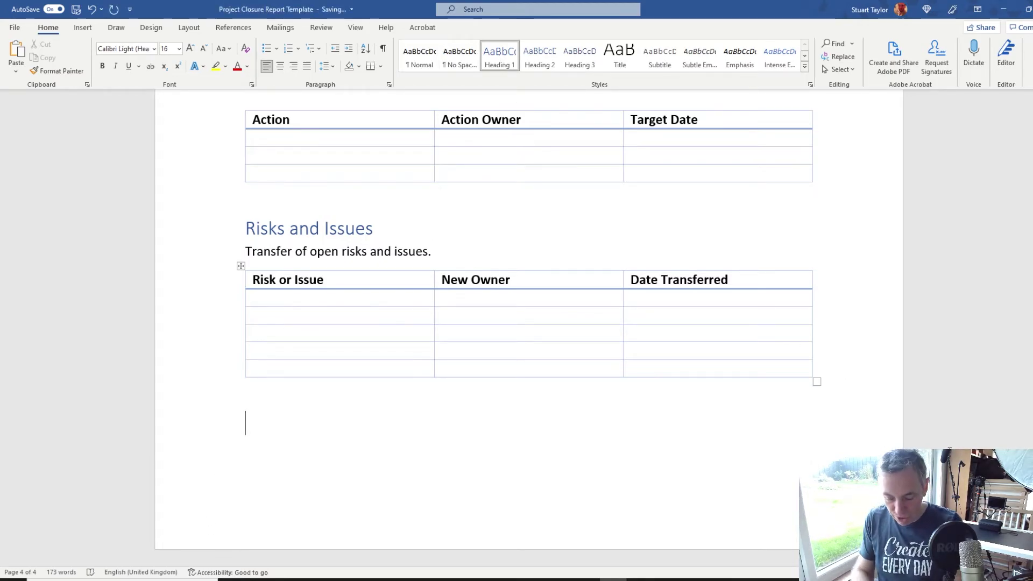
type("L")
type("K")
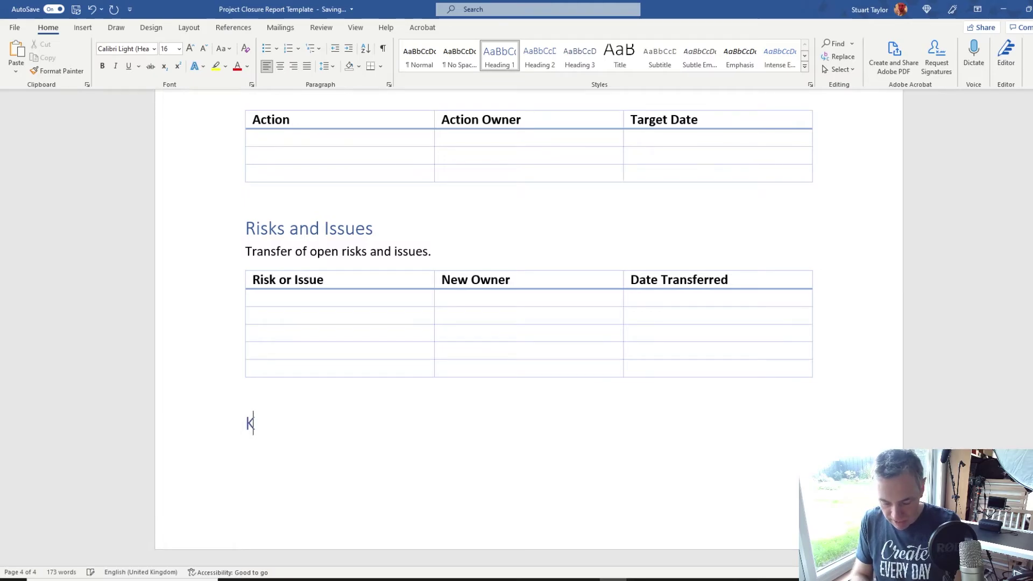
type("ey Lesso")
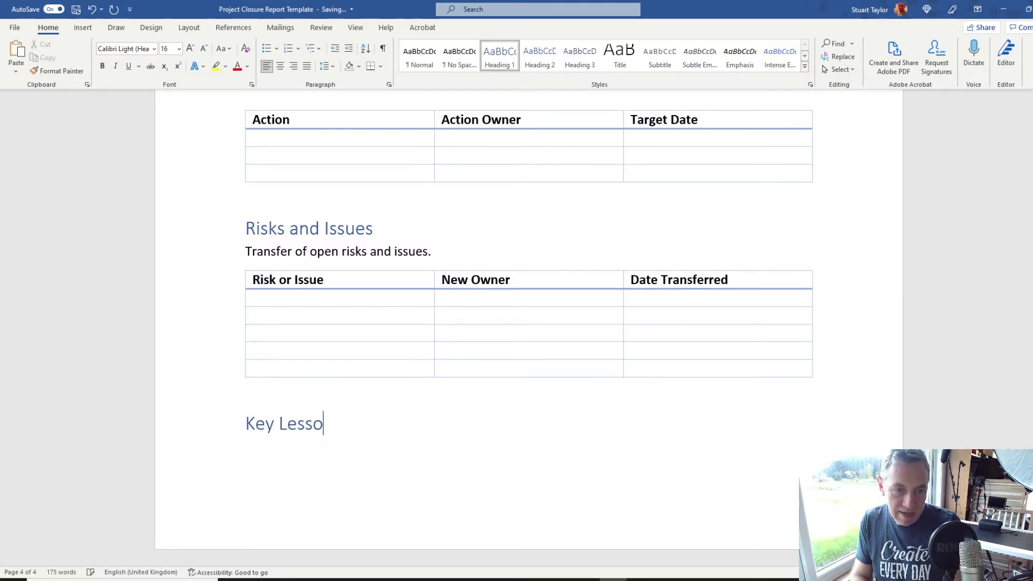
type("ns Learned")
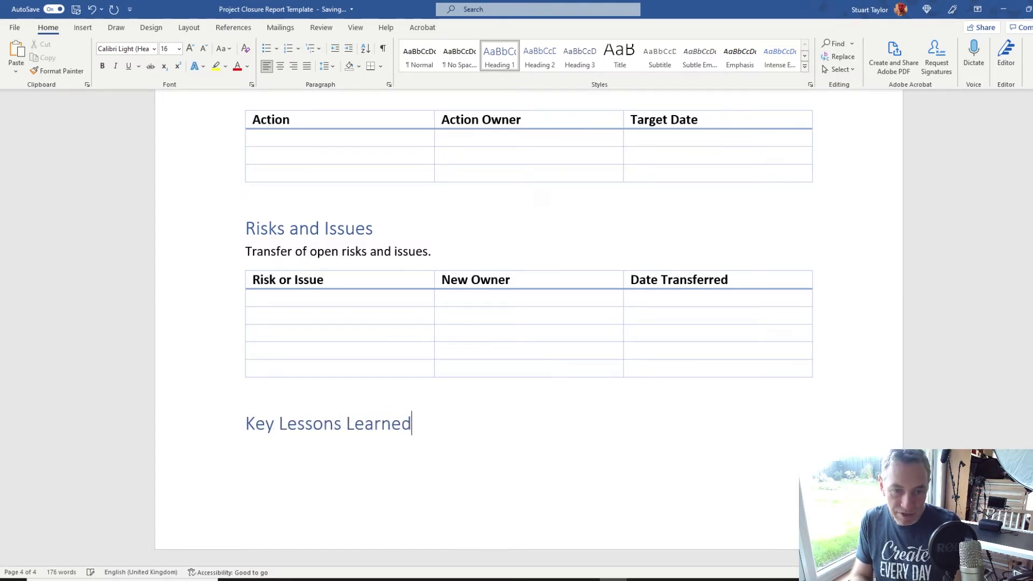
key("Return")
Insert a table of three columns and five rows below the Key Lessons Learned heading, in the Grid Table 1 Light - Accent 1 style
left_click(82, 28)
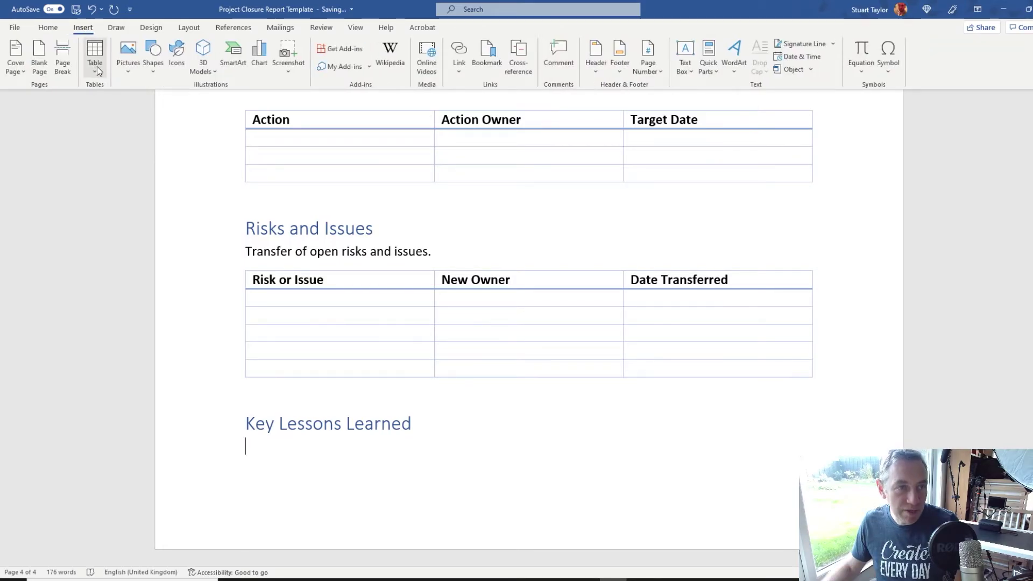
left_click(95, 69)
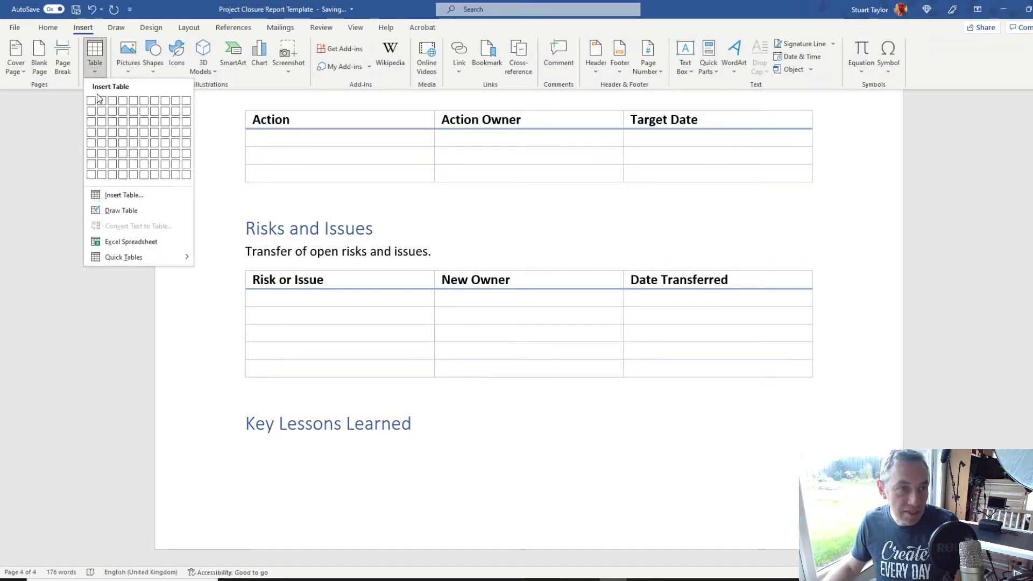
left_click(103, 142)
Fill the lessons table's header row with "Lesson", "Recommendation" and "Repeat / Avoid"
type("Lesson")
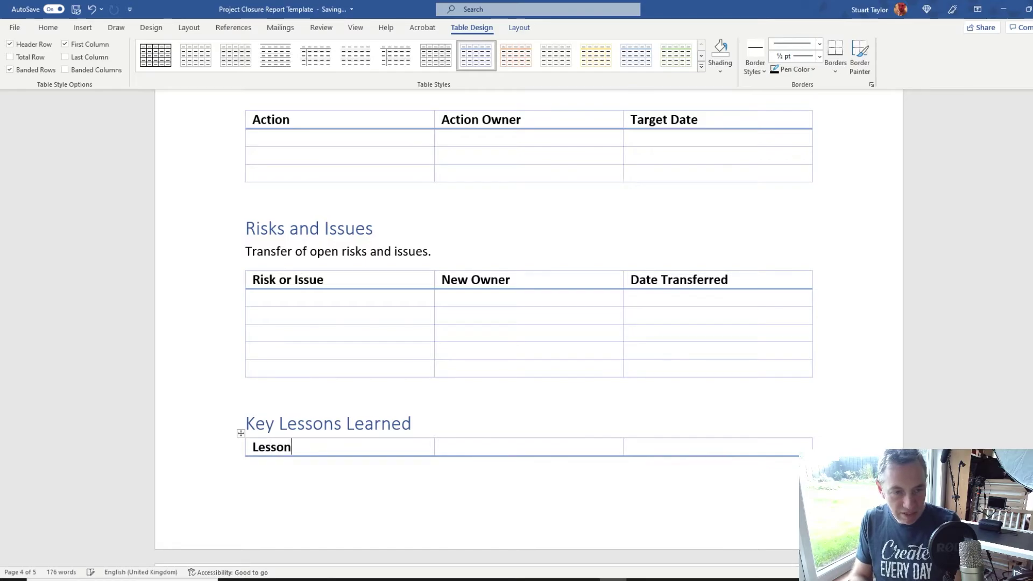
type("Re")
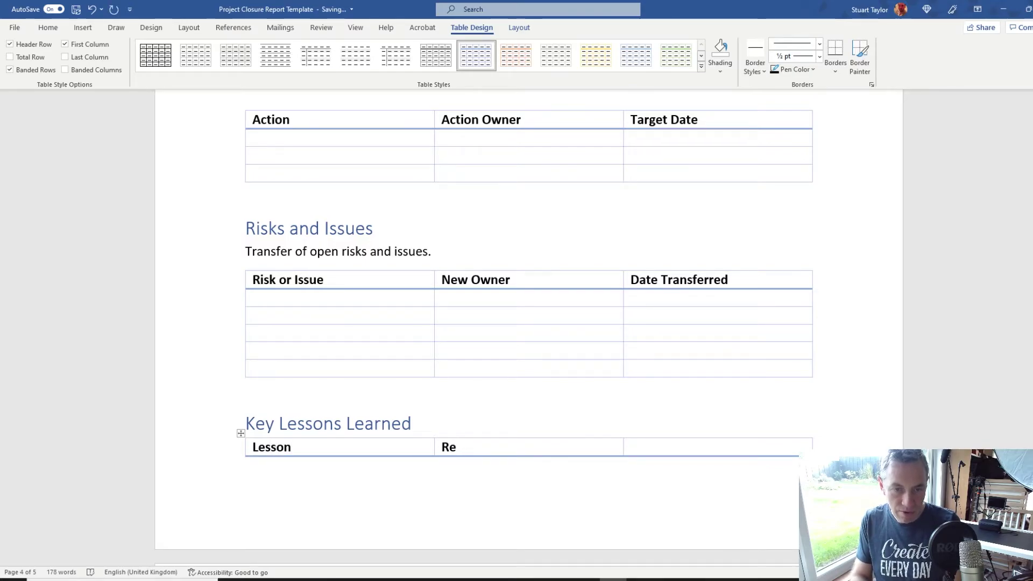
type("commendatio")
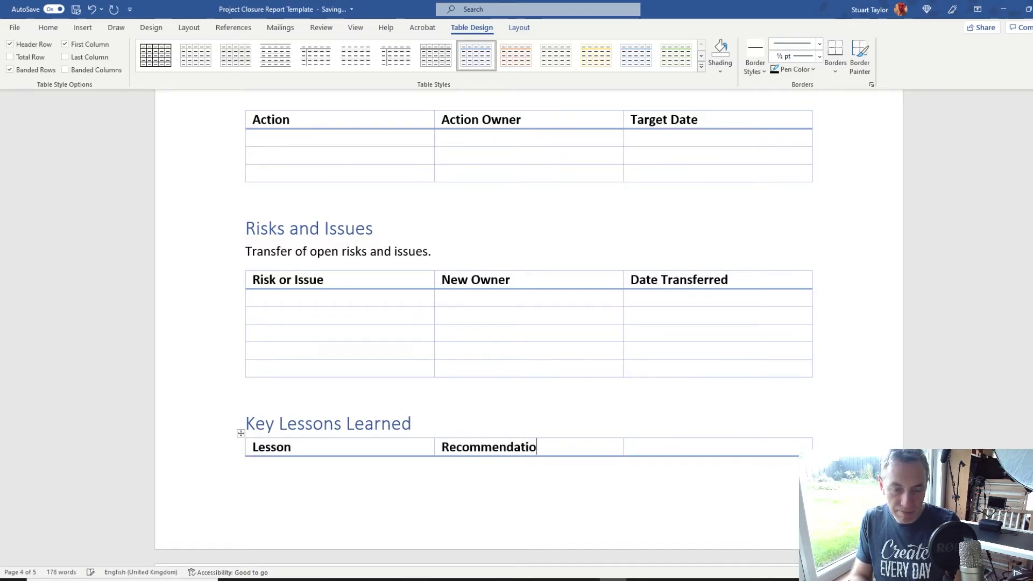
type("n")
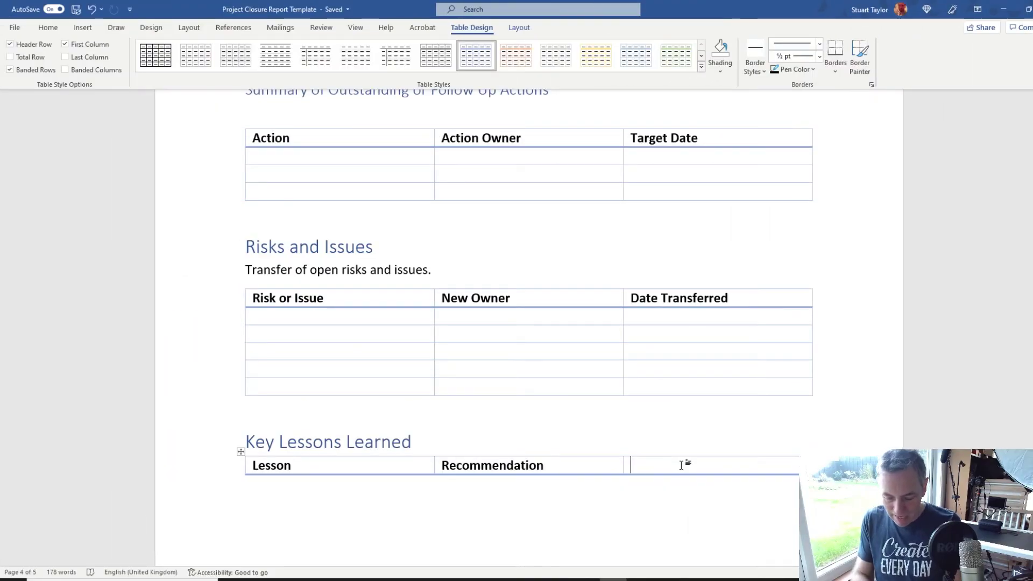
type("Re")
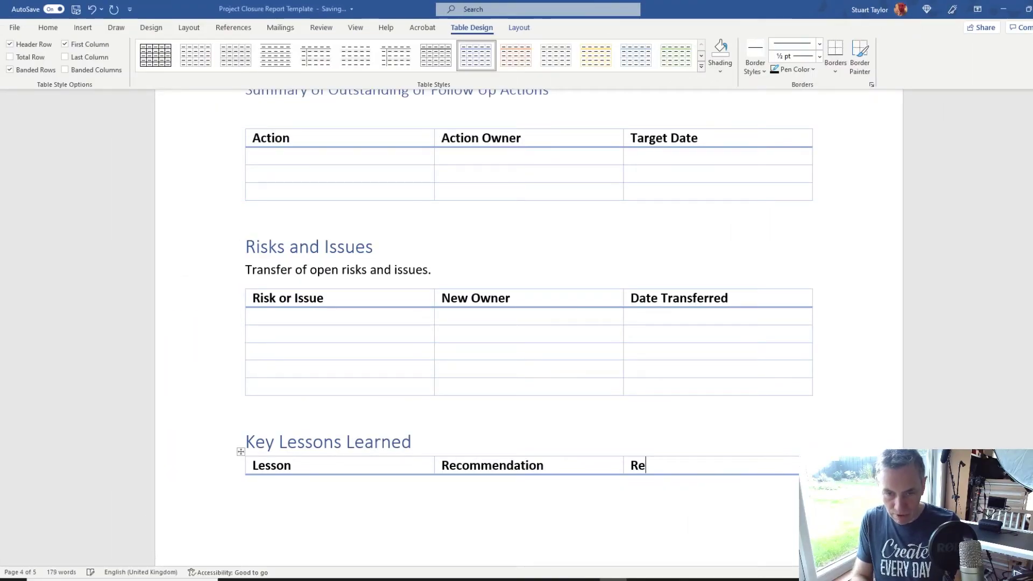
type("peat")
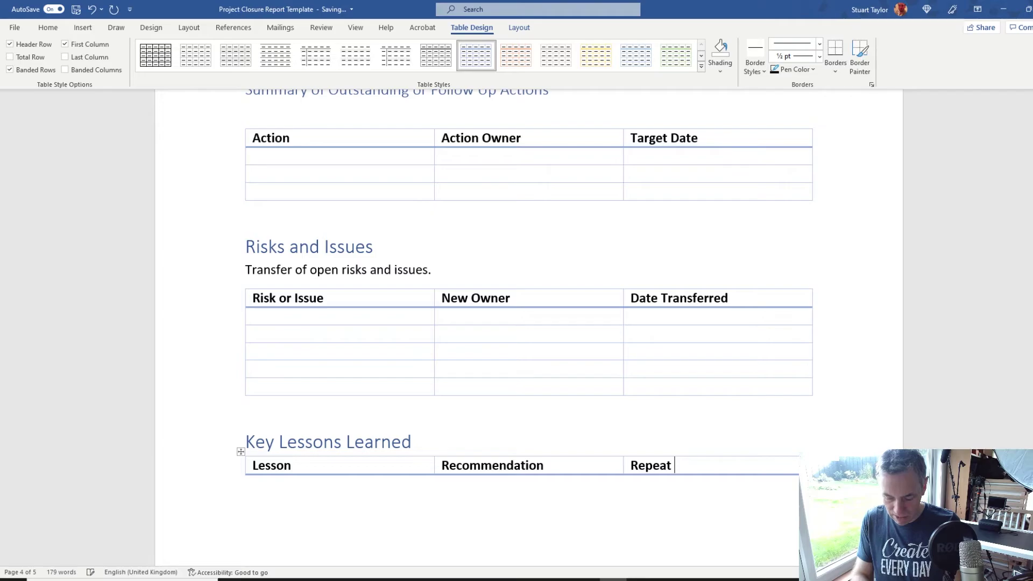
type(" / Avoid")
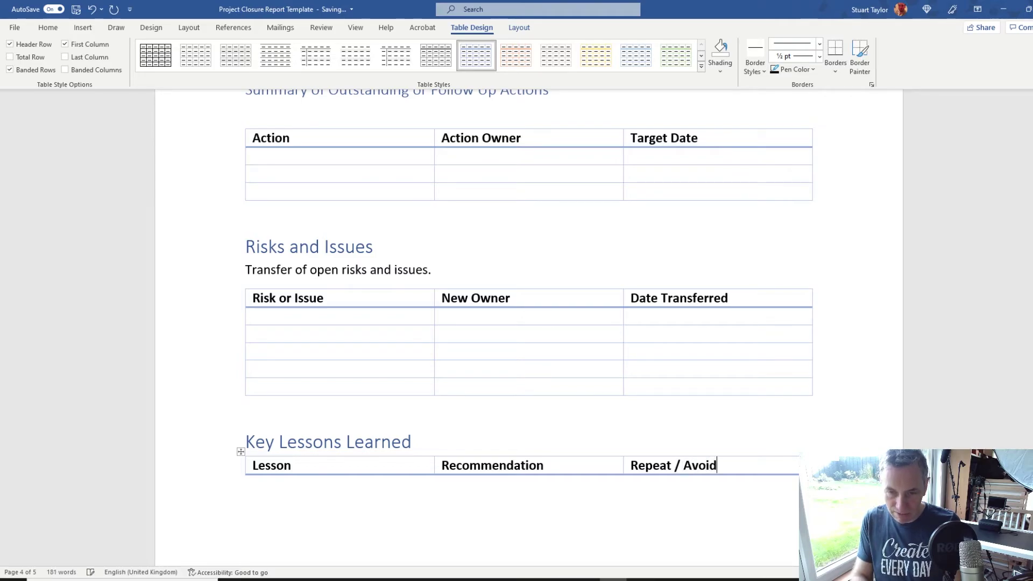
Add the placeholder text "[Hyperlink to the full lessons log]" directly below the Key Lessons Learned table
key("ctrl+End")
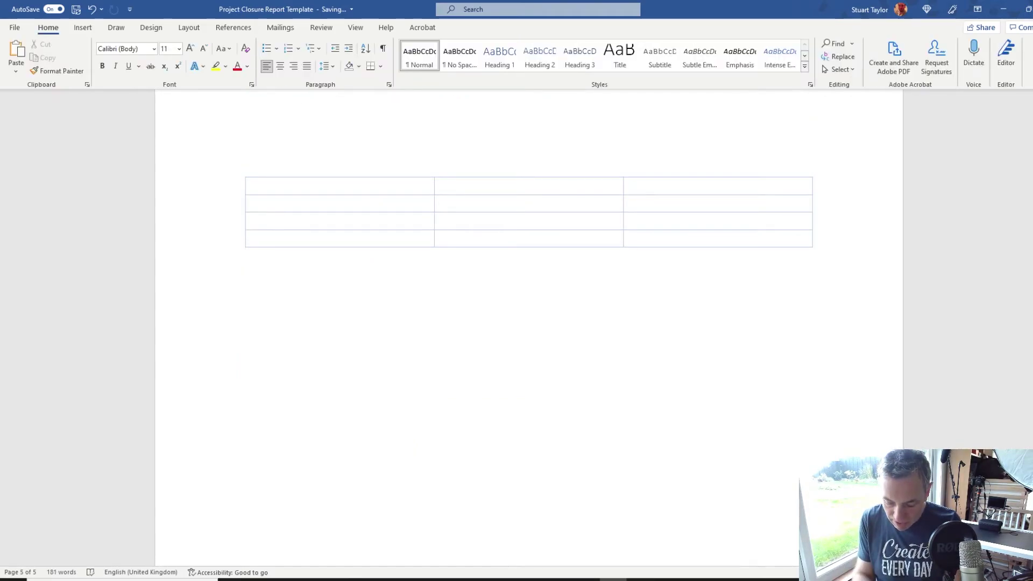
type("[H")
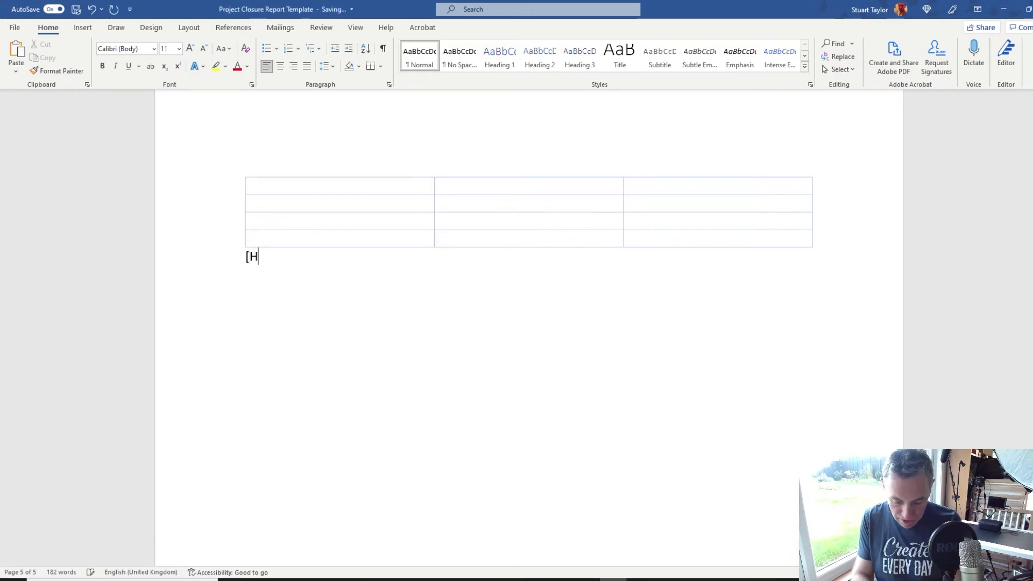
type("yperli")
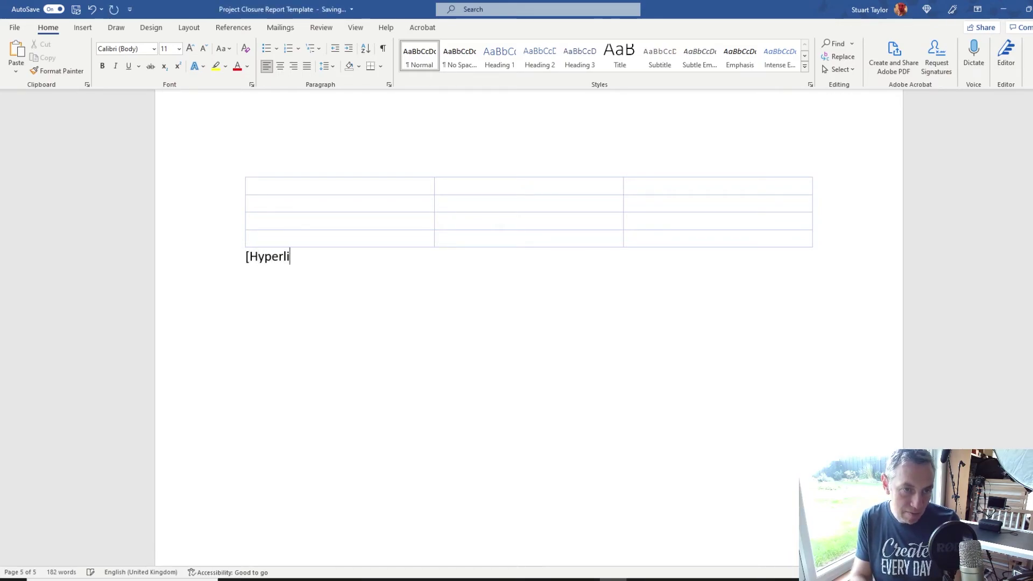
type("nk to the full")
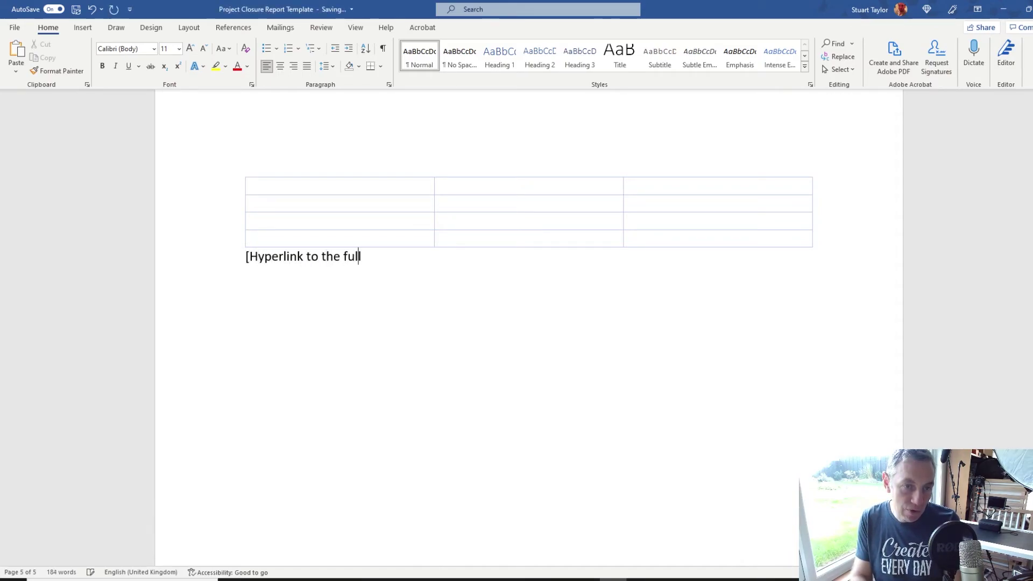
type(" lessons log")
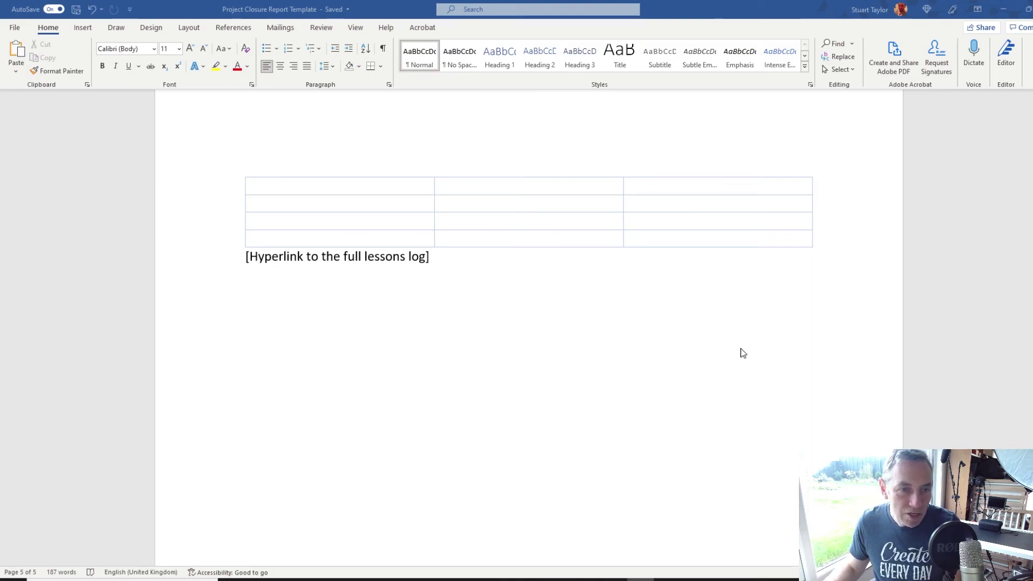
Add a "Sponsor Review / Feedback" heading in Heading 1 style below the lessons log hyperlink placeholder
left_click(245, 296)
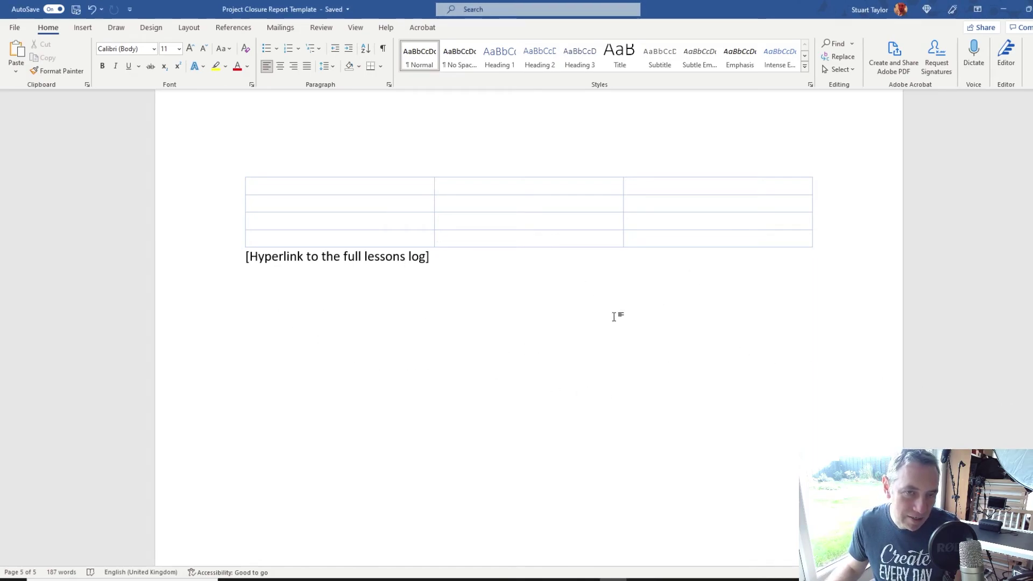
left_click(496, 59)
type("Spo")
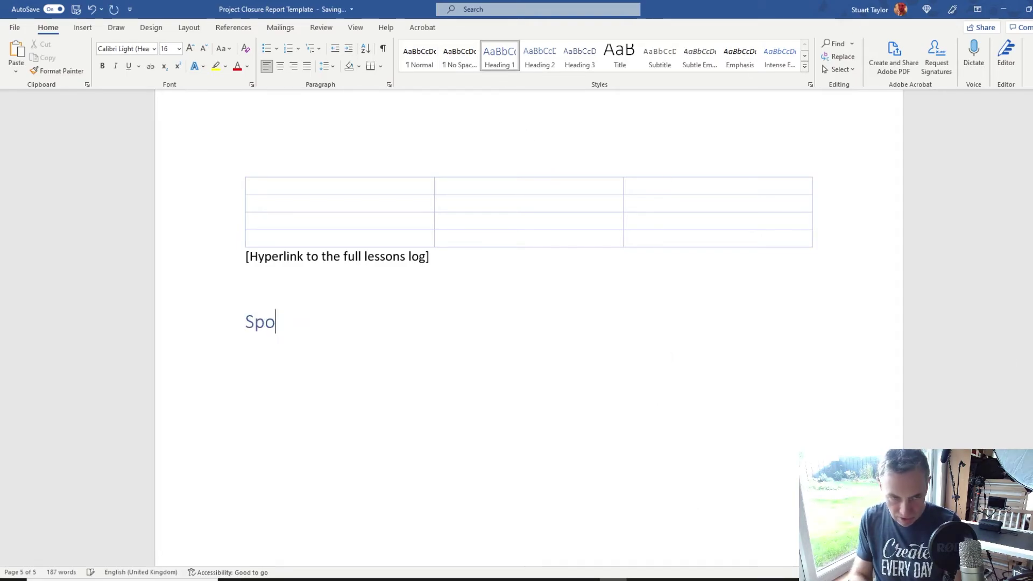
type("nsor Rev")
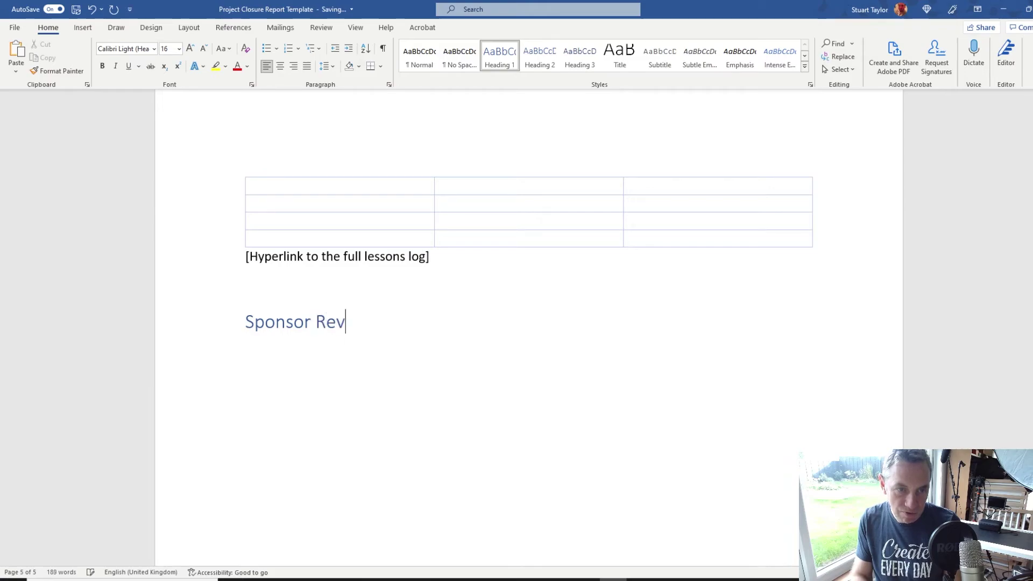
type("iew / Feedback")
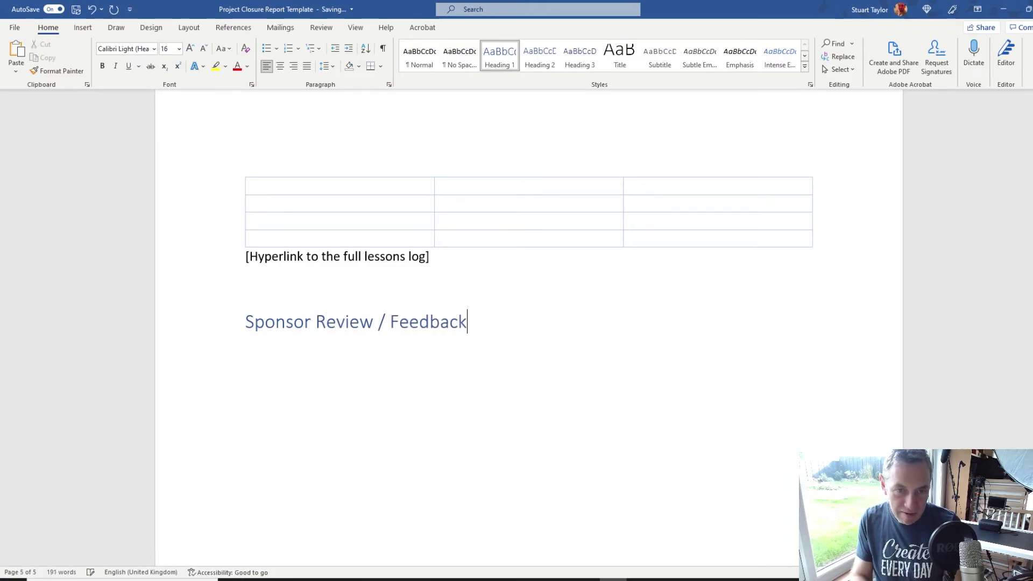
Enter "Email your sponsor for content to here." as body text beneath the Sponsor Review / Feedback heading
key("Return")
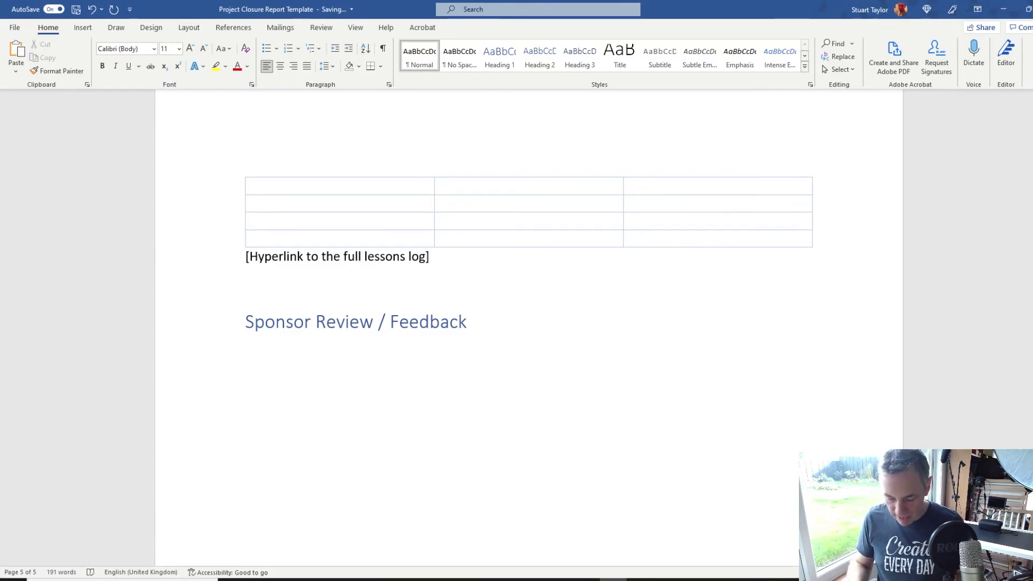
type("Em")
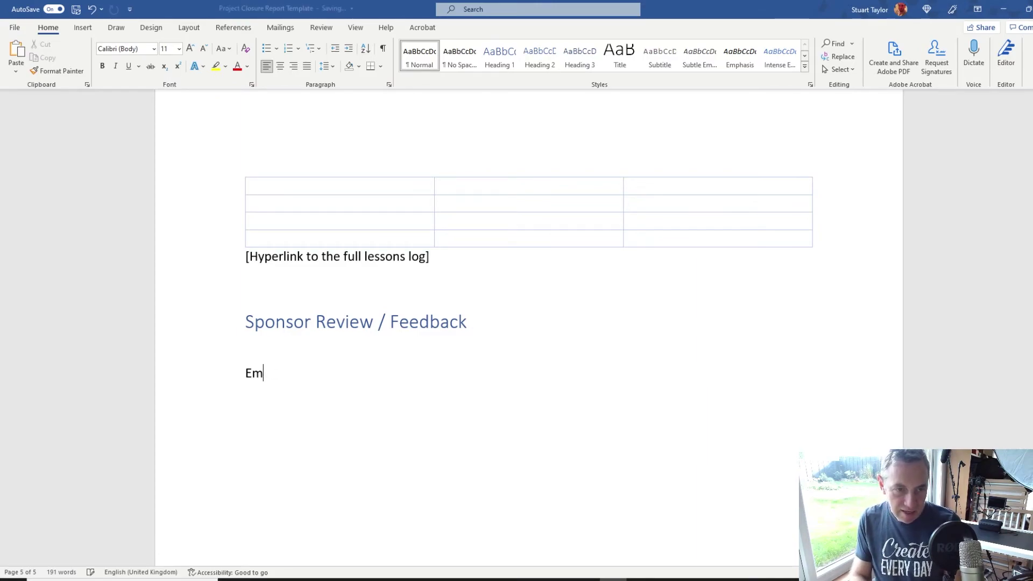
type("ail your sp")
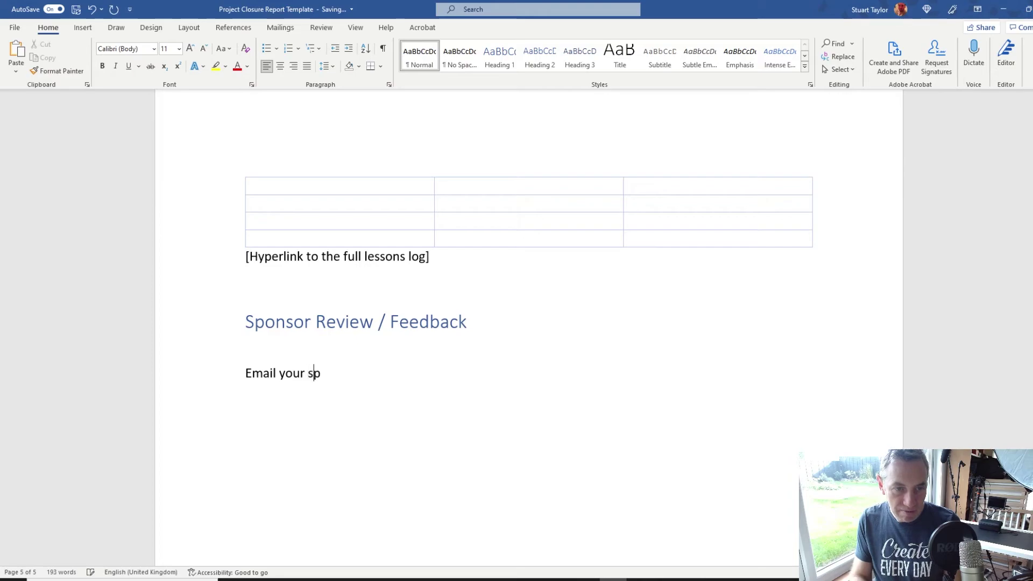
type("onsor for content to ")
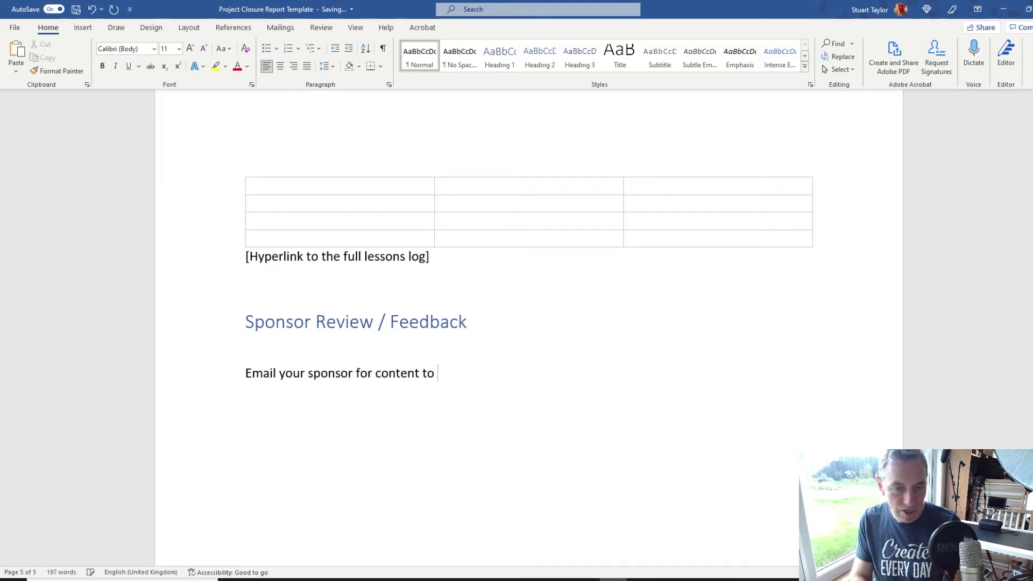
type("here.")
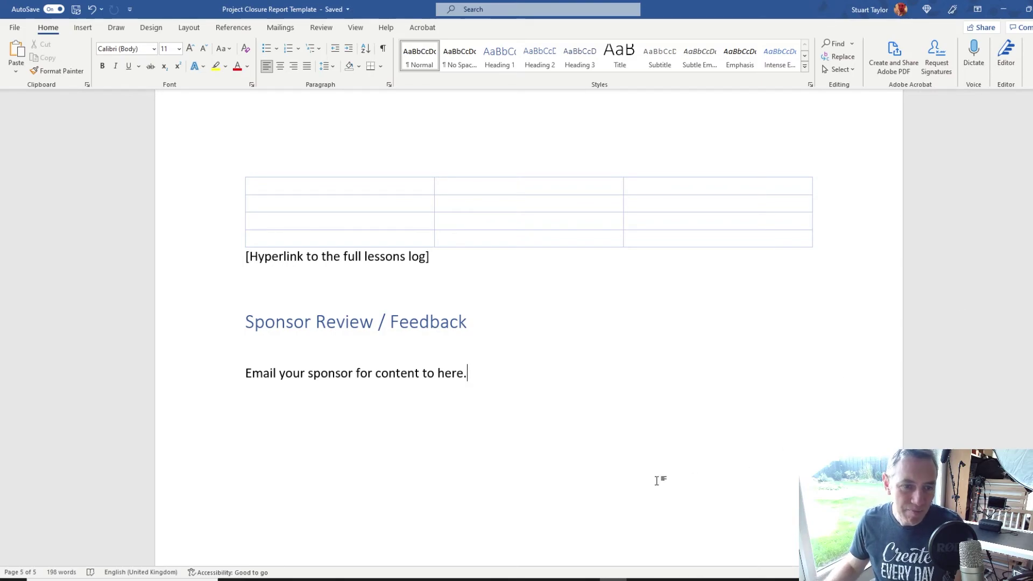
Insert page breaks before the Sponsor Review / Feedback heading and before the Key Lessons Learned heading
left_click(241, 323)
mouse_move(248, 318)
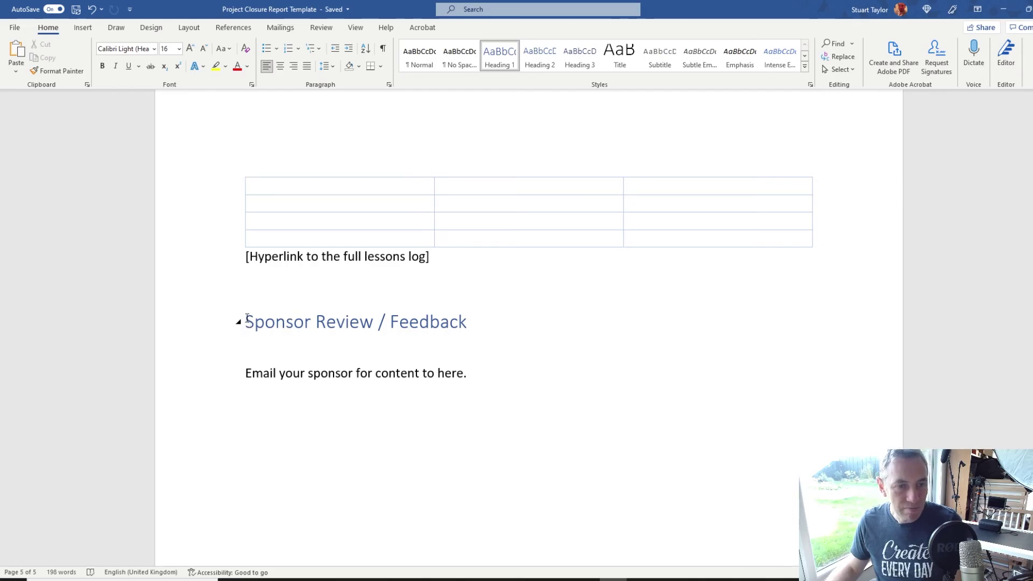
left_click(84, 28)
left_click(63, 59)
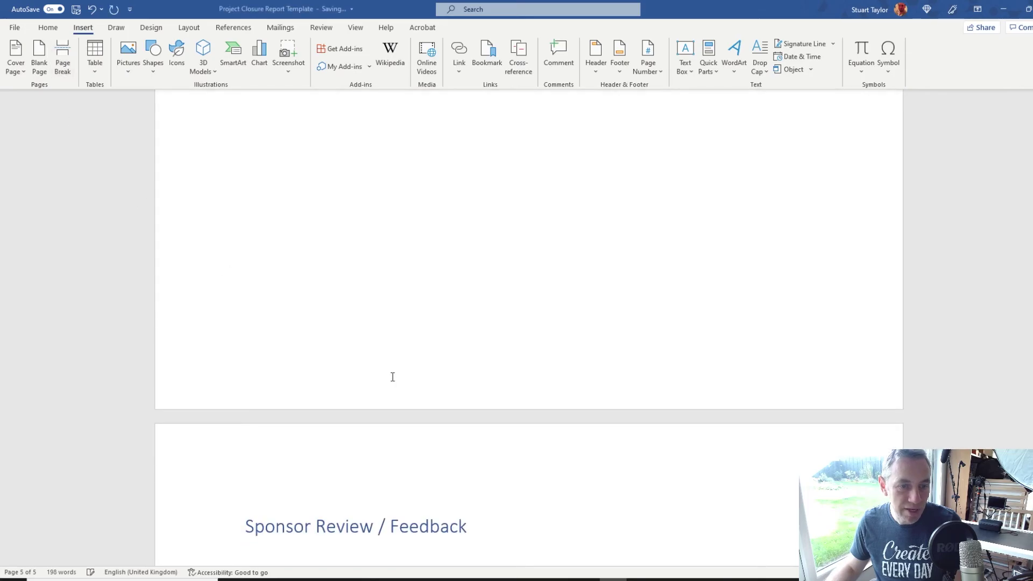
scroll(391, 377, "up", 10)
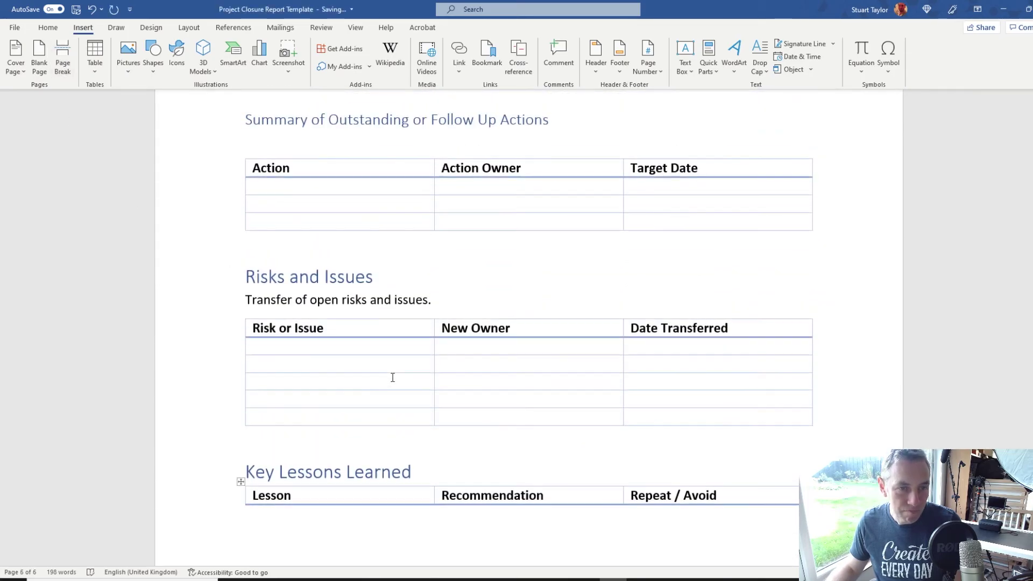
scroll(318, 434, "down", 3)
left_click(245, 333)
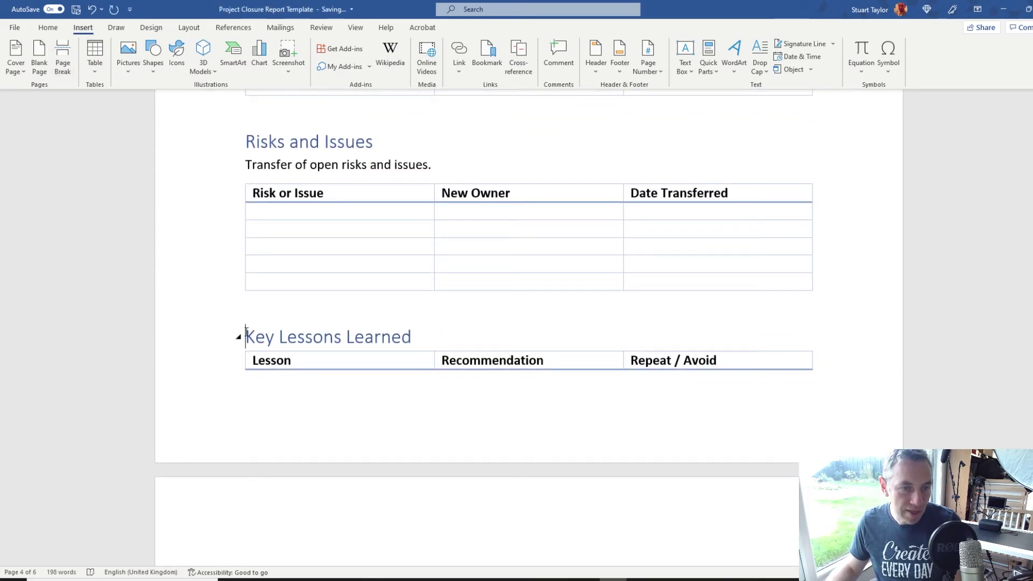
left_click(64, 64)
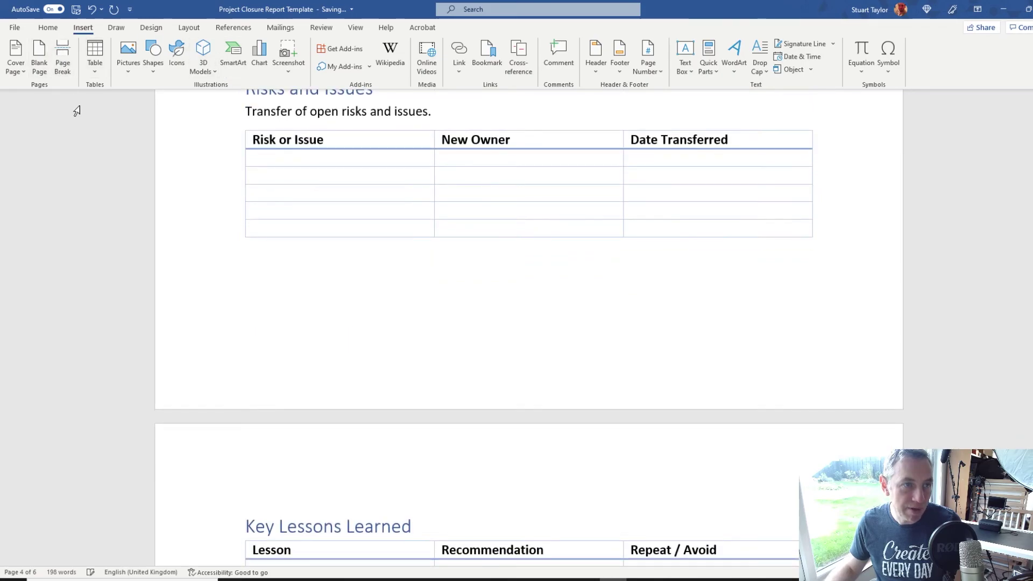
Insert page breaks before the Risks and Issues heading and before the Review of the Products heading
scroll(291, 304, "up", 4)
left_click(243, 268)
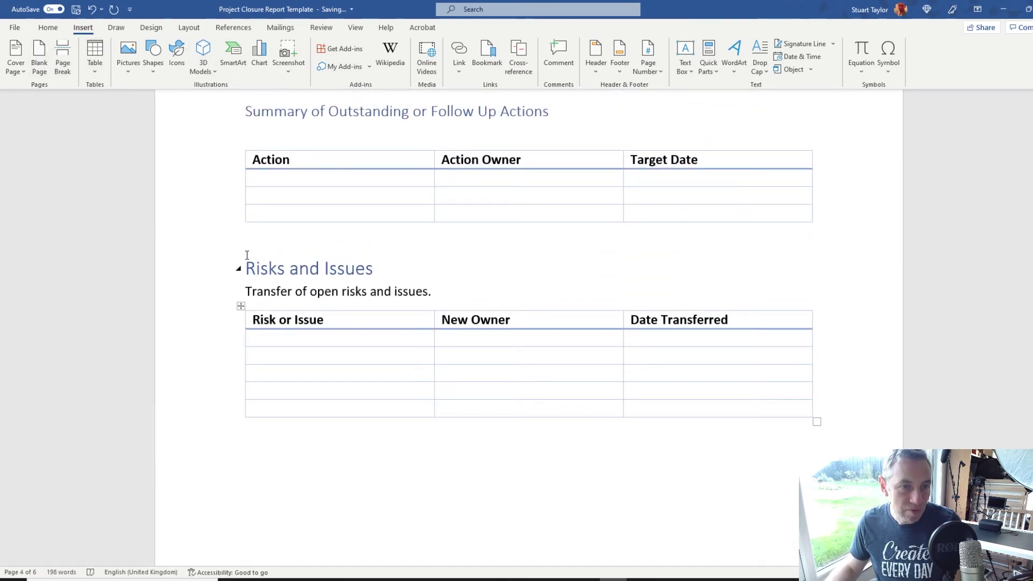
left_click(64, 63)
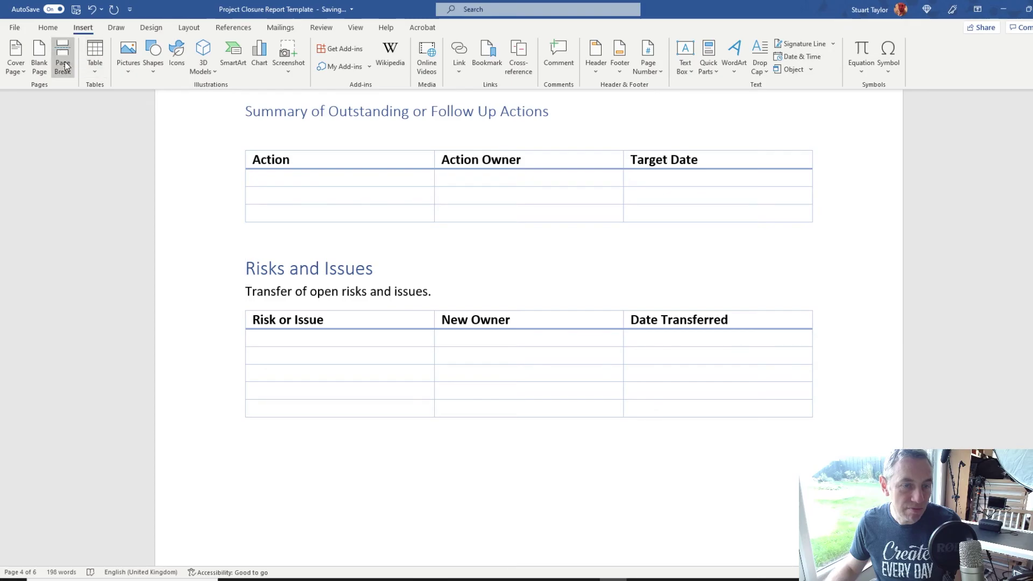
scroll(369, 312, "up", 5)
scroll(369, 315, "up", 5)
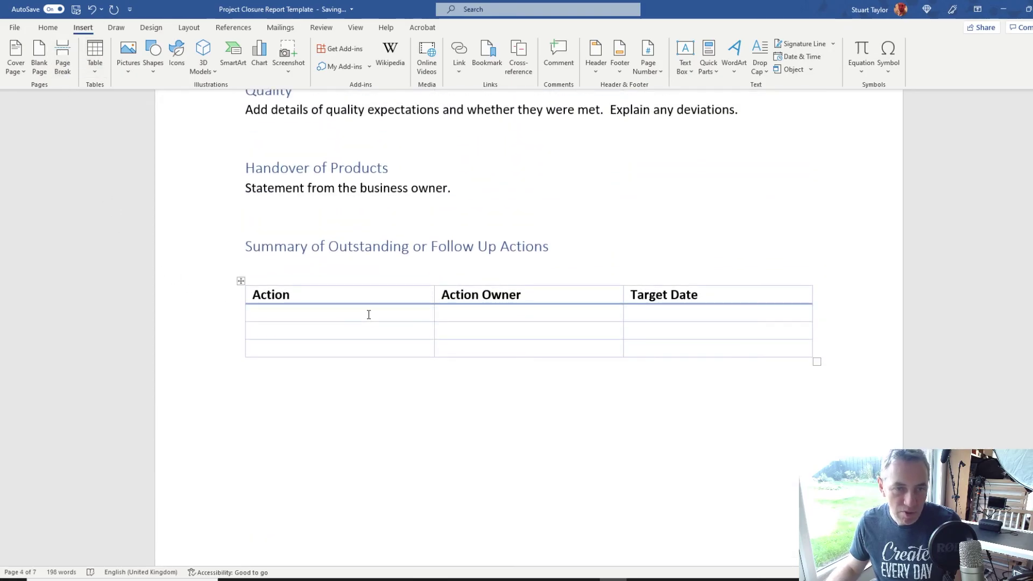
left_click(247, 244)
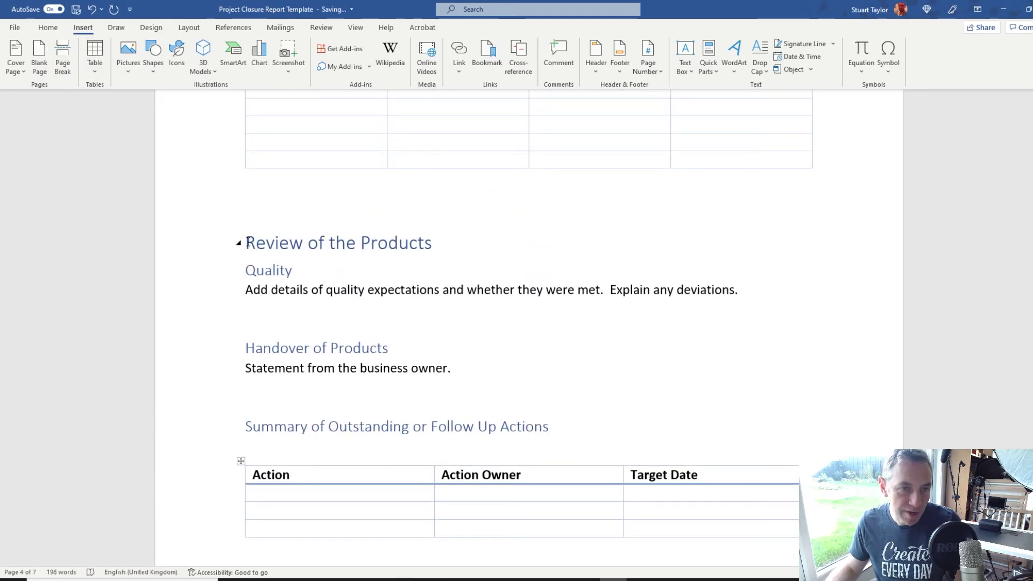
left_click(64, 61)
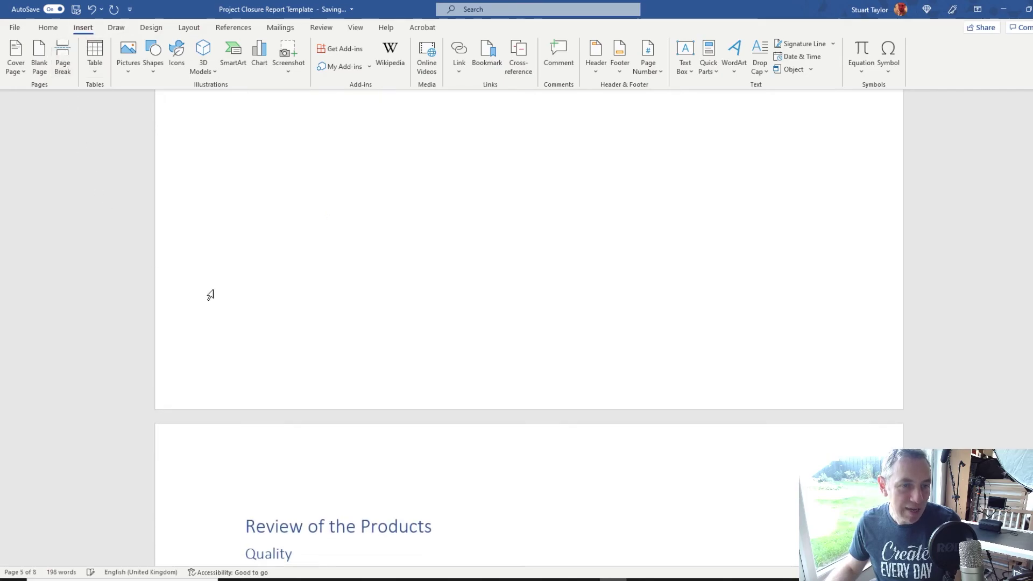
Insert a page break before the Review of Objectives heading so that section starts on a new page
scroll(396, 313, "up", 8)
scroll(395, 315, "up", 20)
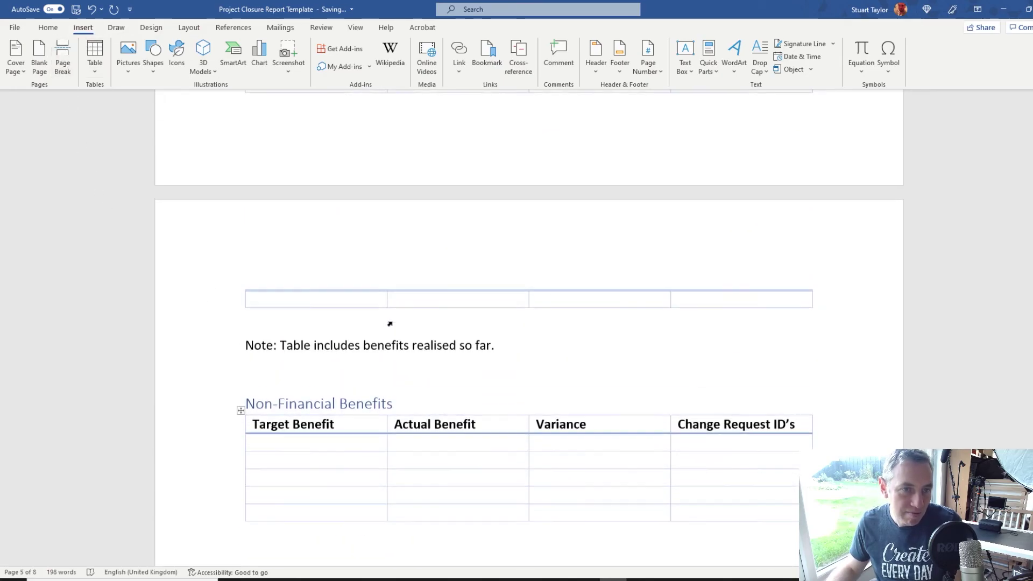
scroll(390, 326, "up", 5)
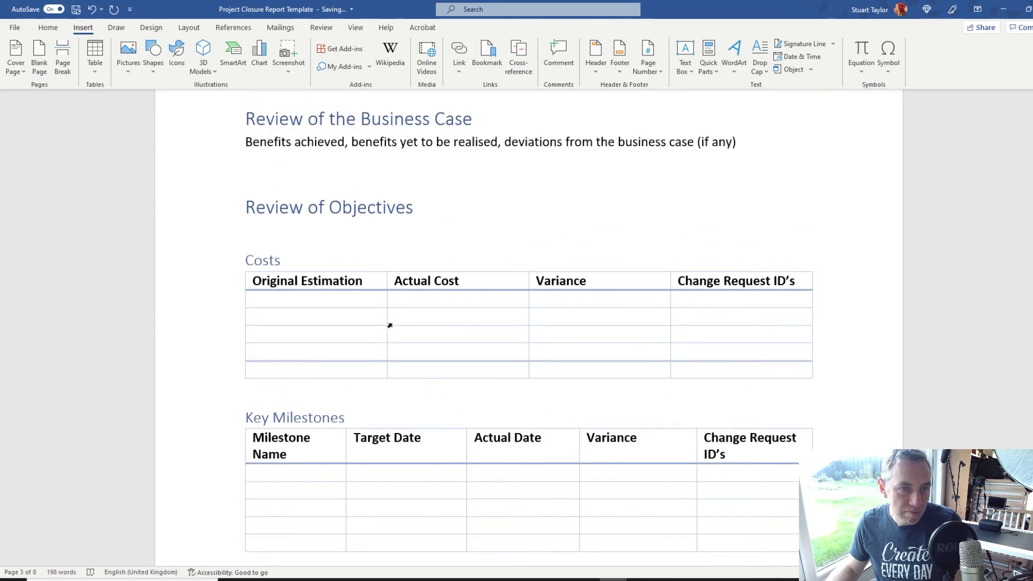
left_click(245, 297)
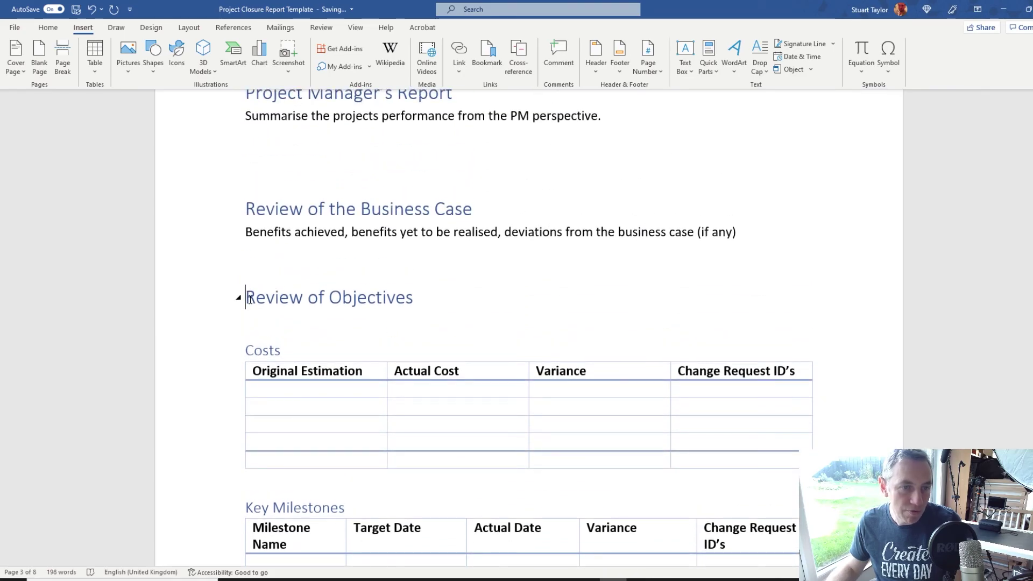
left_click(63, 58)
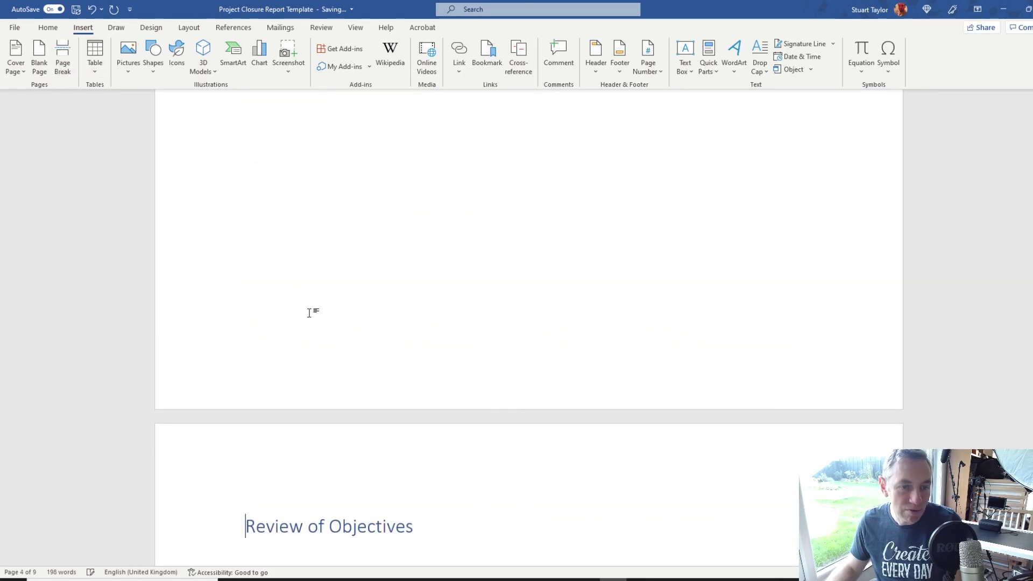
Update the entire table of contents on the Contents page, including headings and page numbers, and review the refreshed entries
scroll(309, 311, "up", 5)
scroll(310, 313, "up", 3)
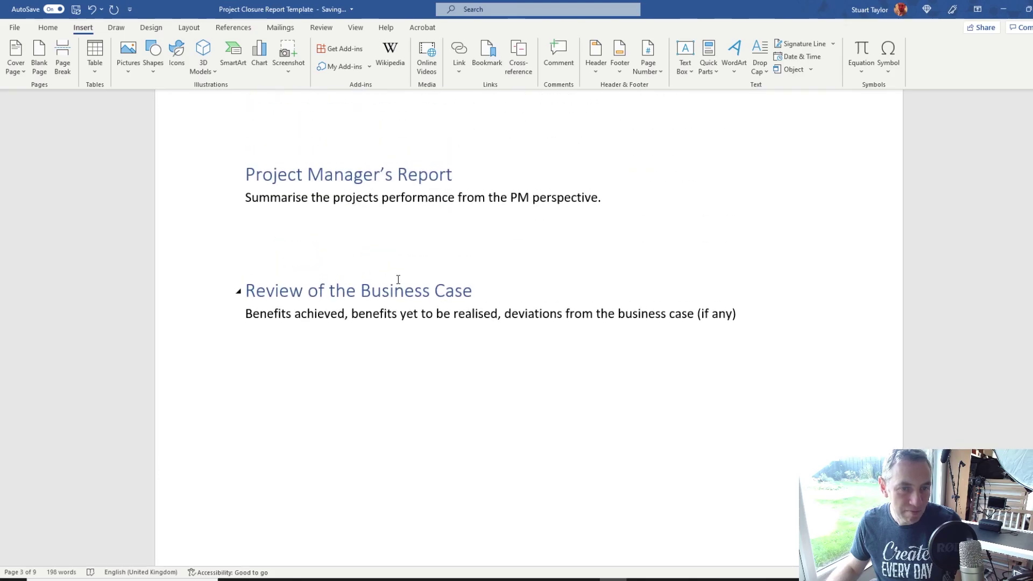
scroll(402, 204, "up", 2)
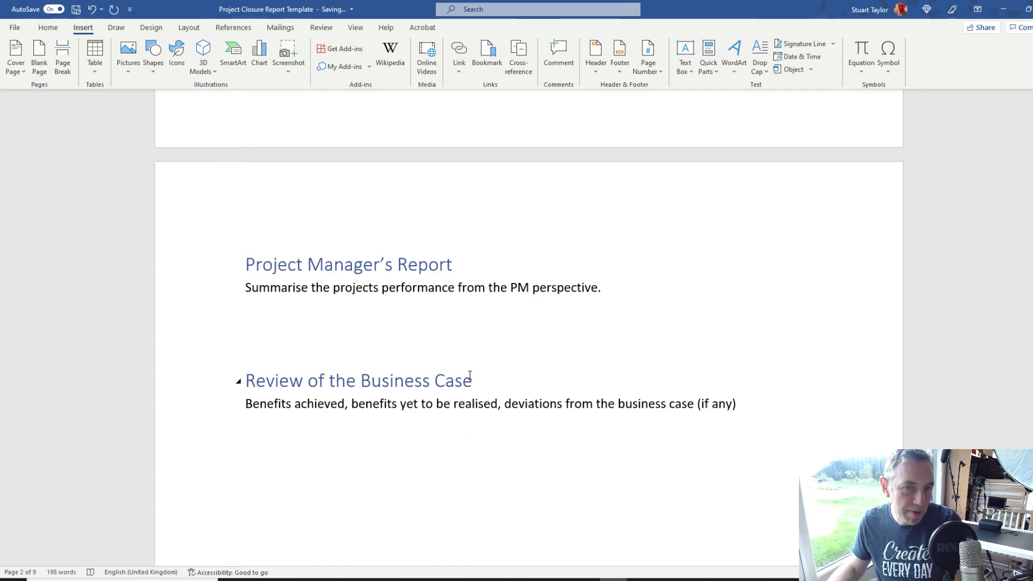
scroll(504, 378, "up", 10)
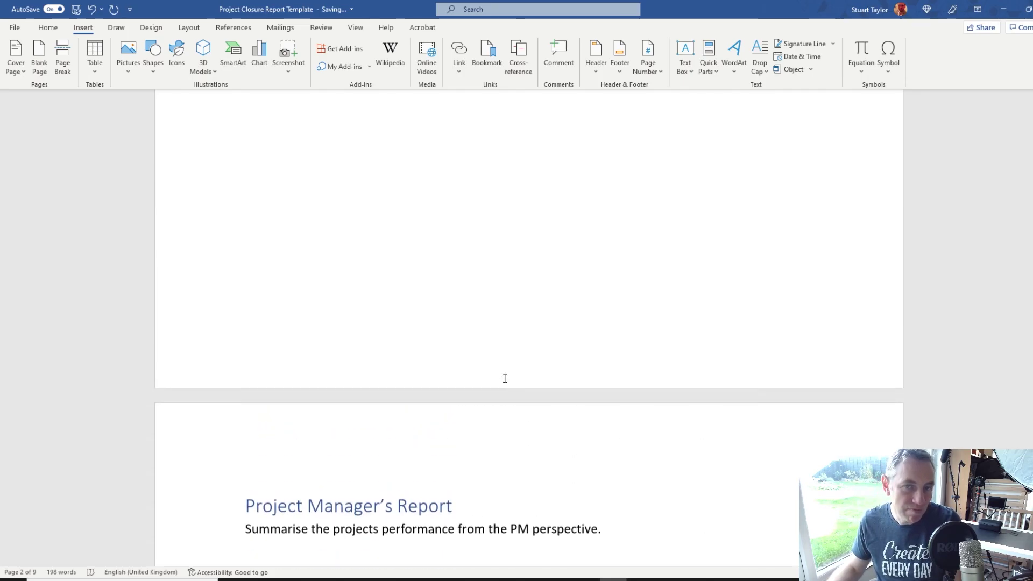
scroll(449, 418, "up", 4)
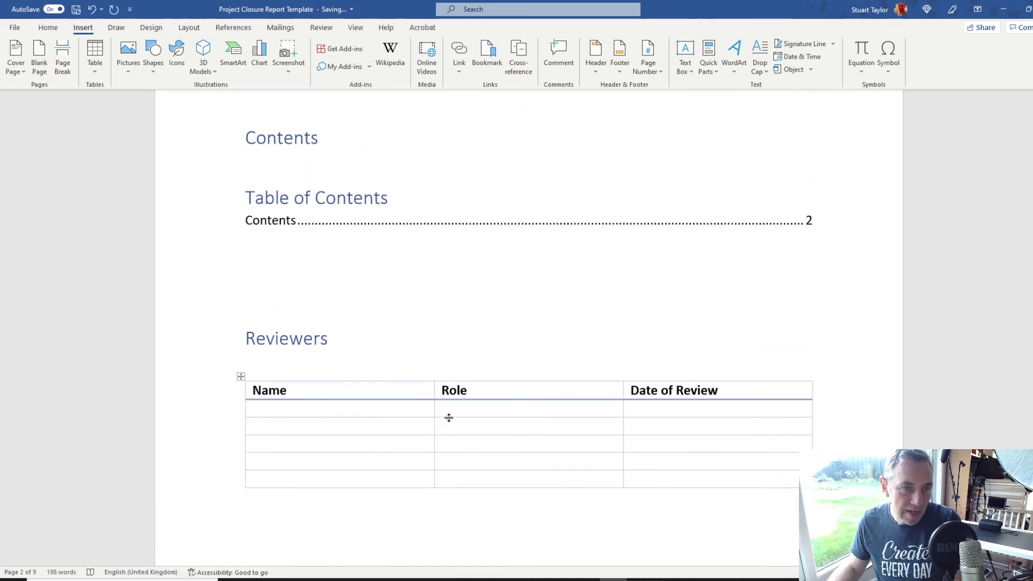
scroll(301, 301, "up", 1)
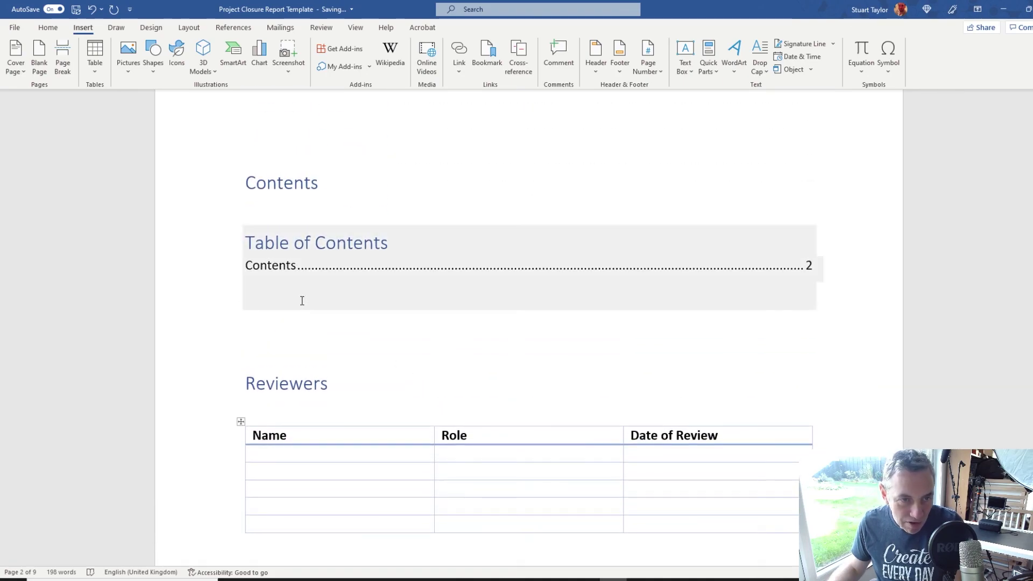
left_click(309, 245)
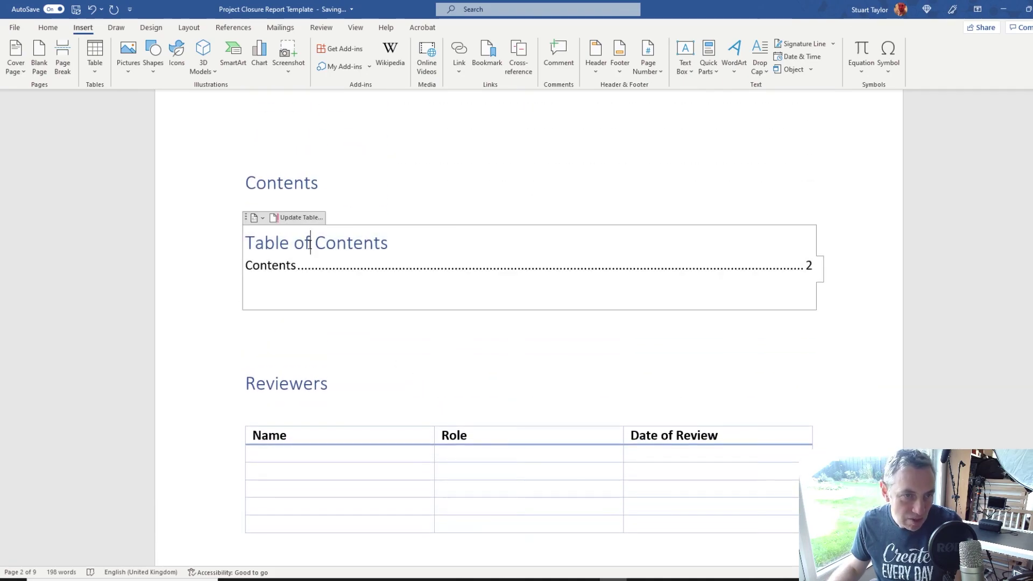
left_click(301, 217)
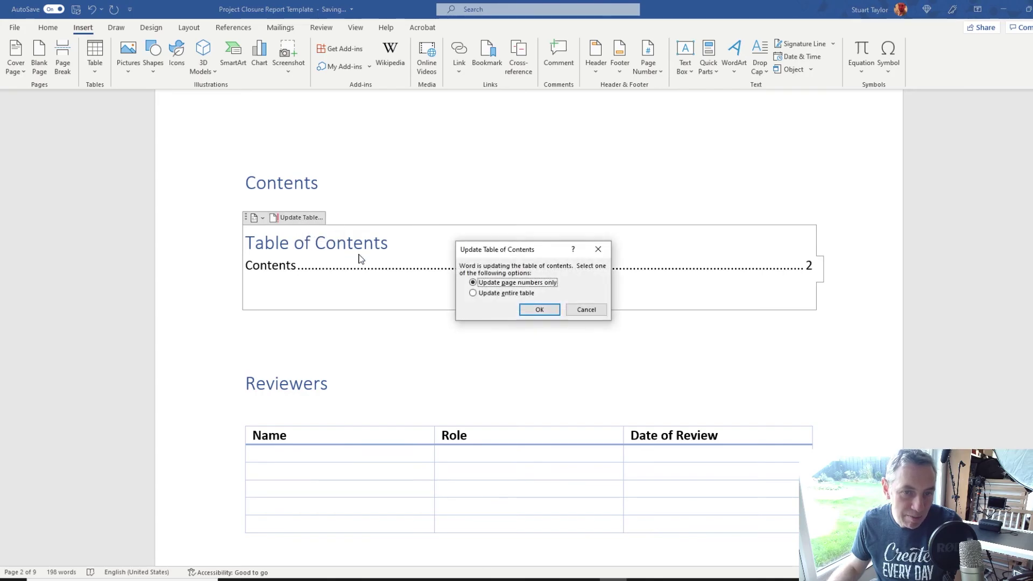
left_click(473, 293)
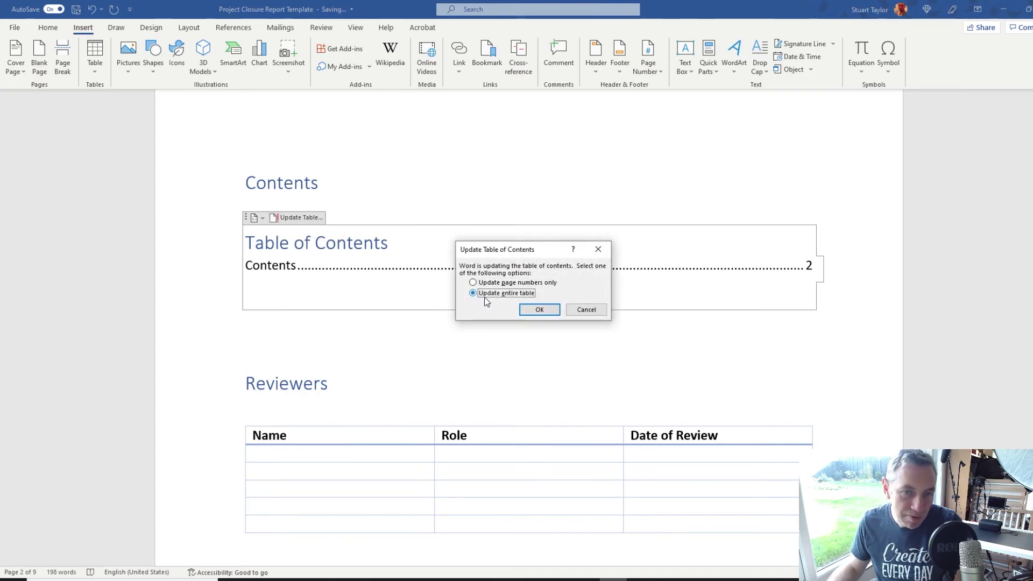
left_click(540, 310)
scroll(847, 385, "down", 4)
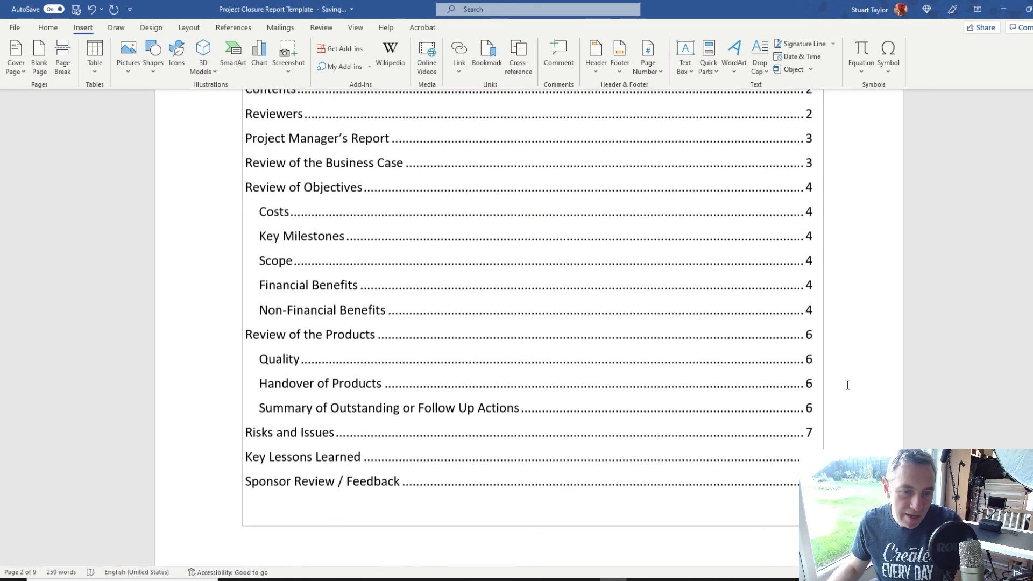
scroll(847, 385, "up", 8)
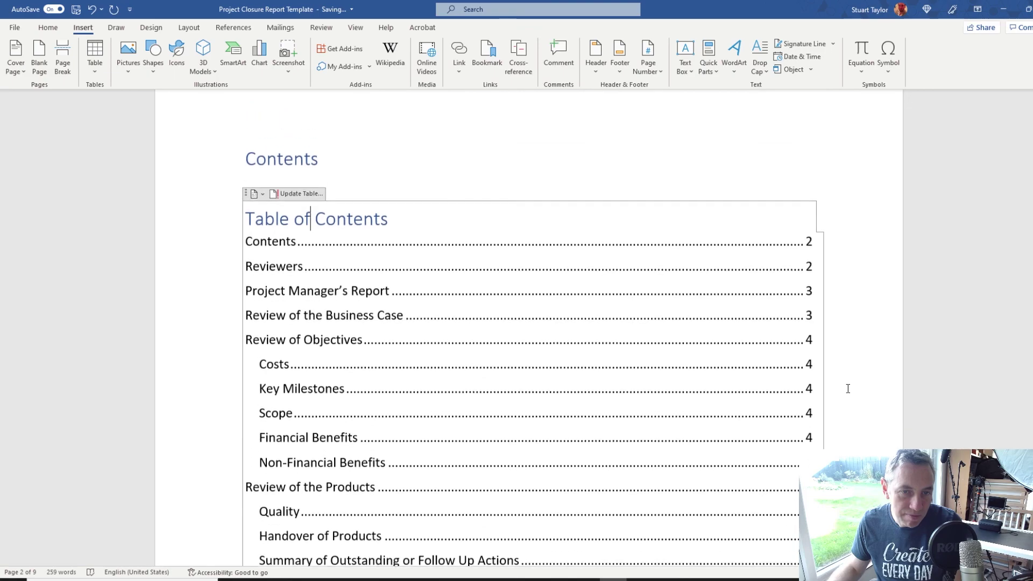
scroll(847, 391, "up", 12)
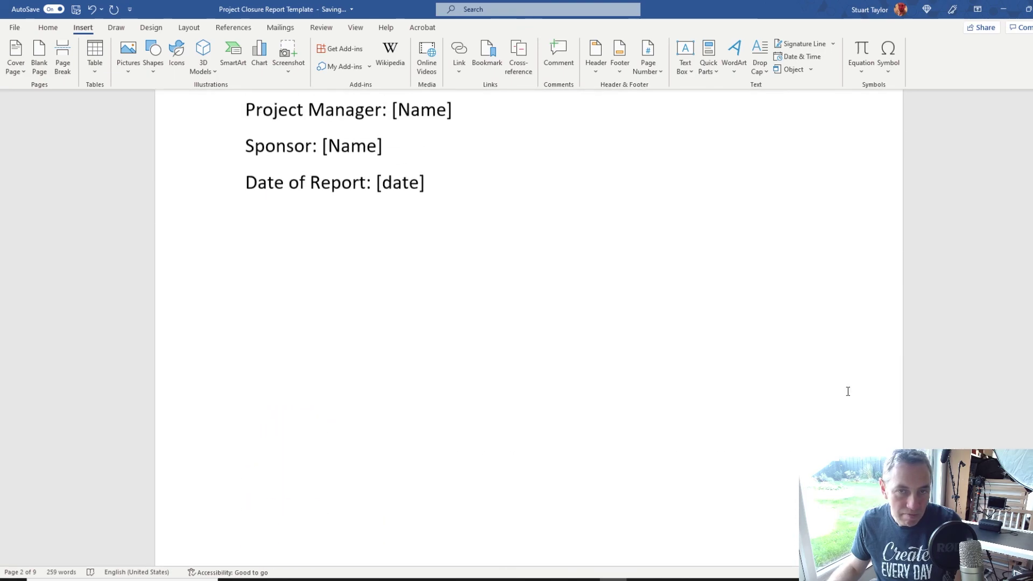